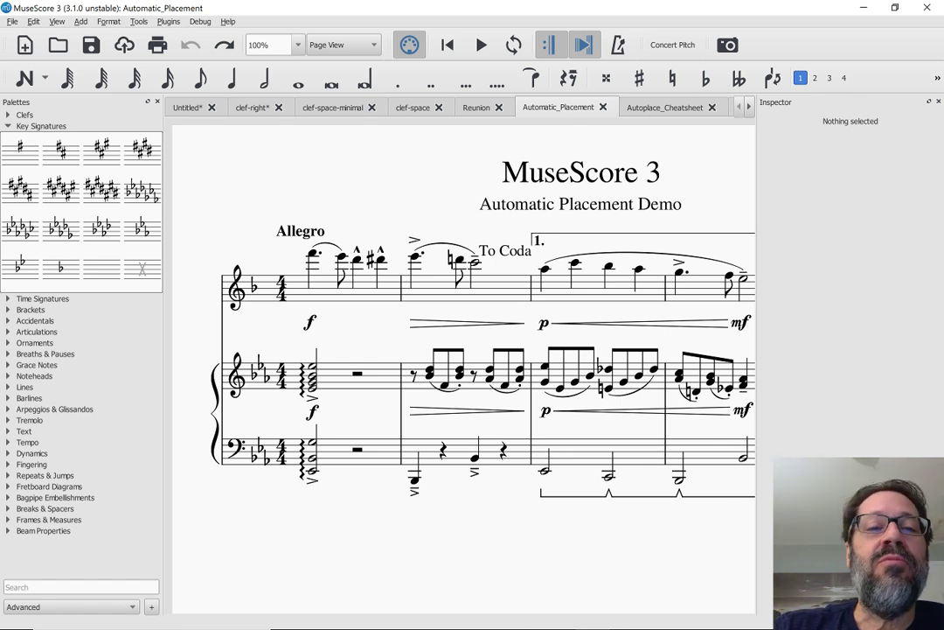
Set the zoom of the Automatic_Placement score to Page Width.
click(279, 44)
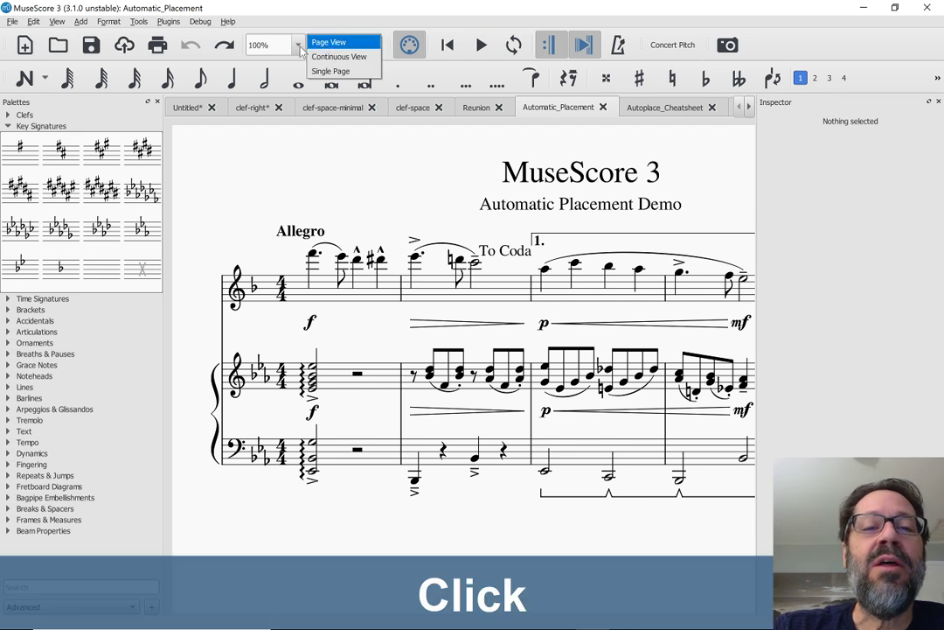
click(298, 44)
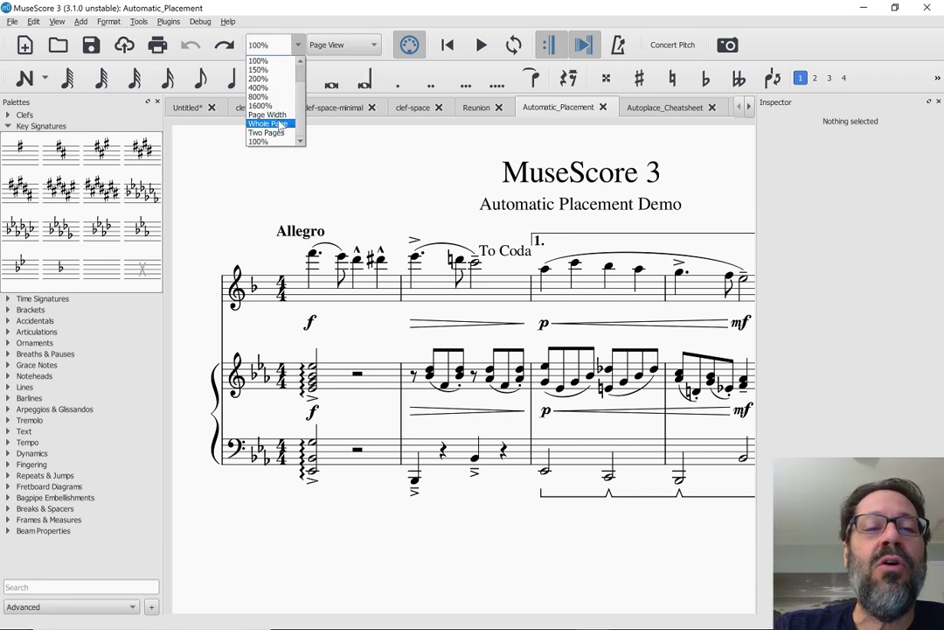
click(275, 114)
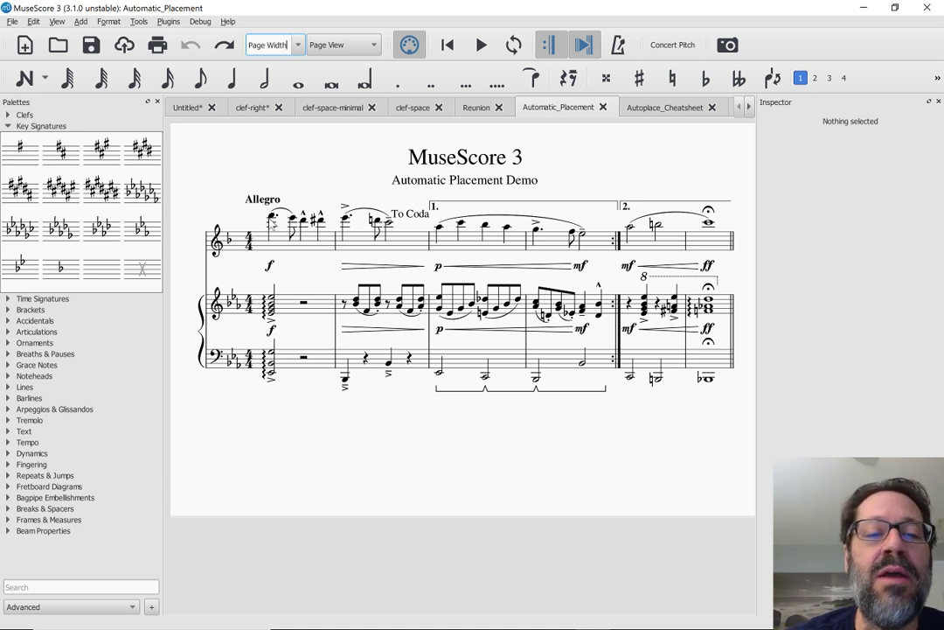
Raise the first note of measure 1 in the top staff diatonically to G7.
click(272, 218)
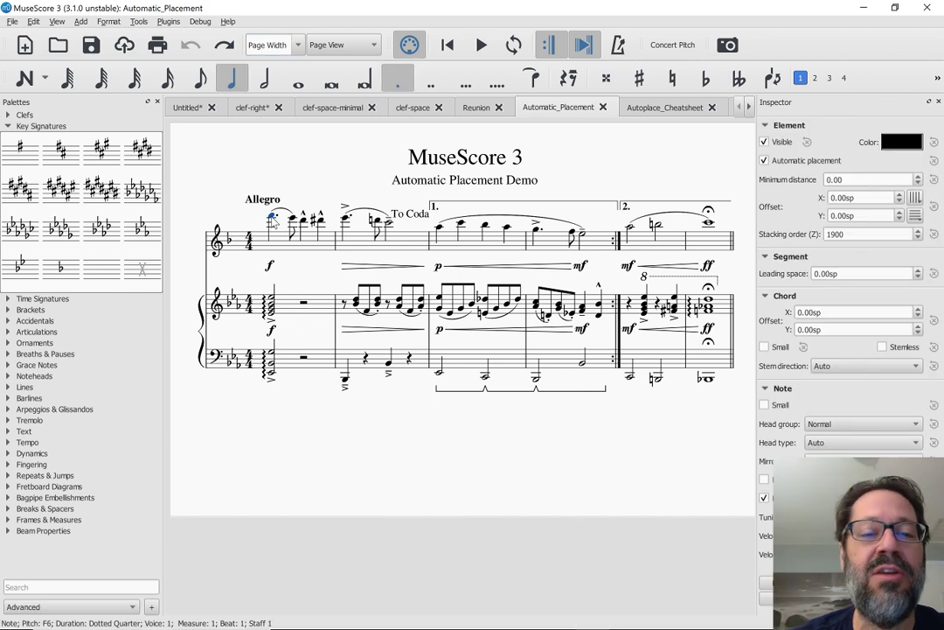
key(shift+alt+Up)
key(shift+alt+Up)
key(shift+alt+Up)
key(shift+alt+Up)
key(shift+alt+Up)
key(shift+alt+Up)
key(shift+alt+Up)
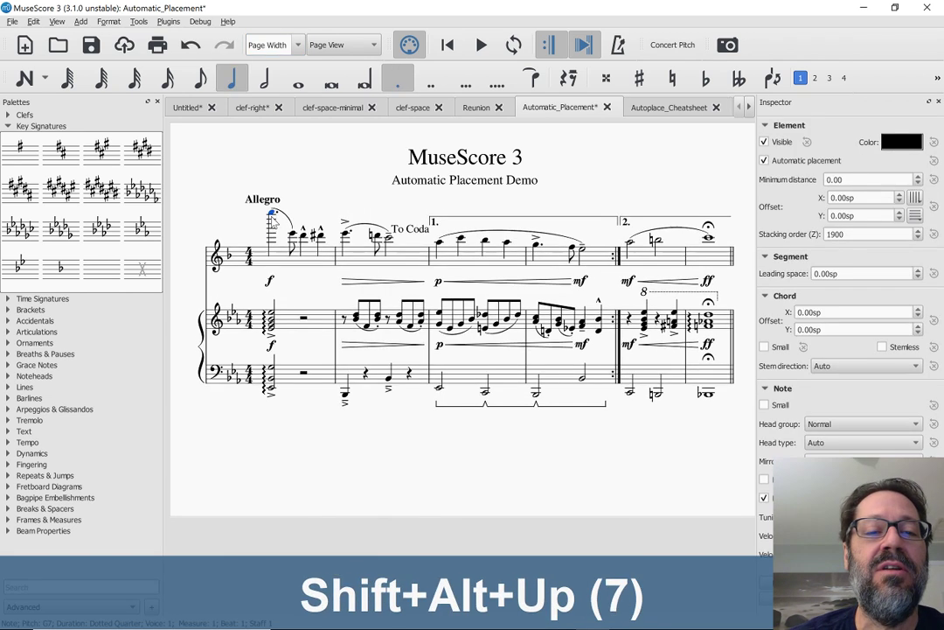
Lower the first note of measure 1 in the top staff diatonically back to F6.
key(shift+alt+Down)
key(shift+alt+Down)
key(shift+alt+Down)
key(shift+alt+Down)
key(shift+alt+Down)
key(shift+alt+Down)
key(shift+alt+Down)
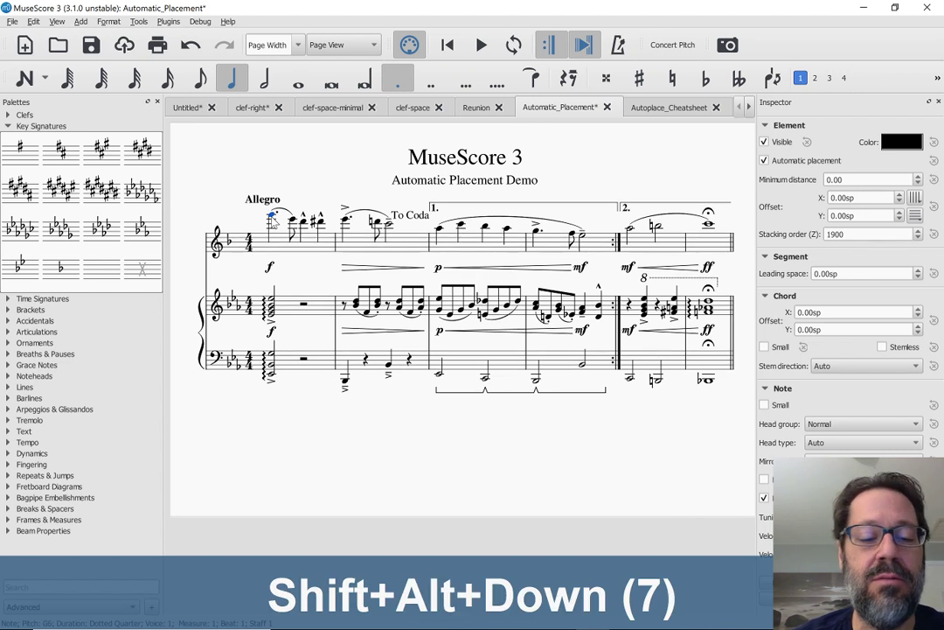
key(shift+alt+Down)
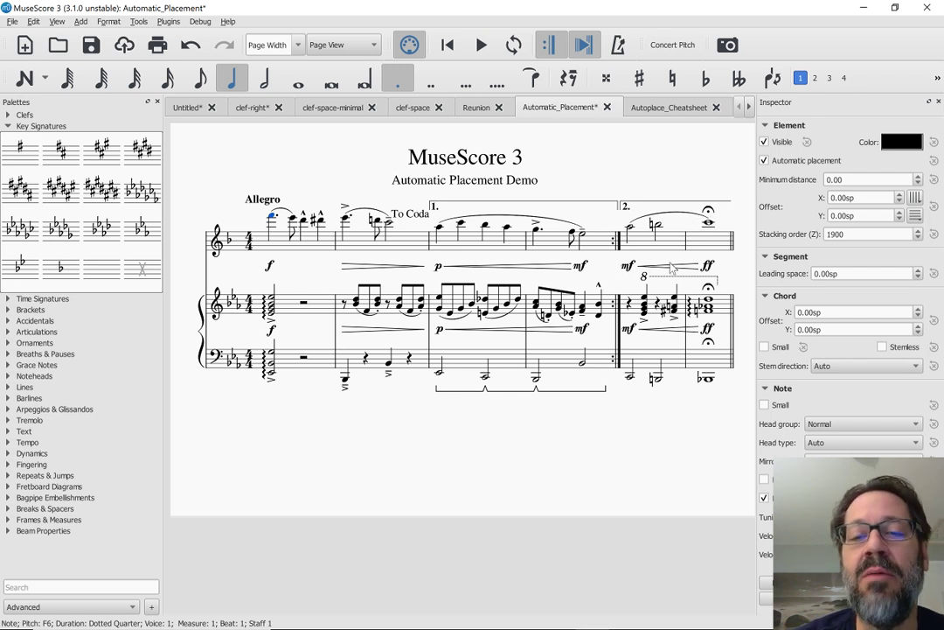
Switch to the open MuseScore 2 window with the score titled Title.
key(alt+Tab)
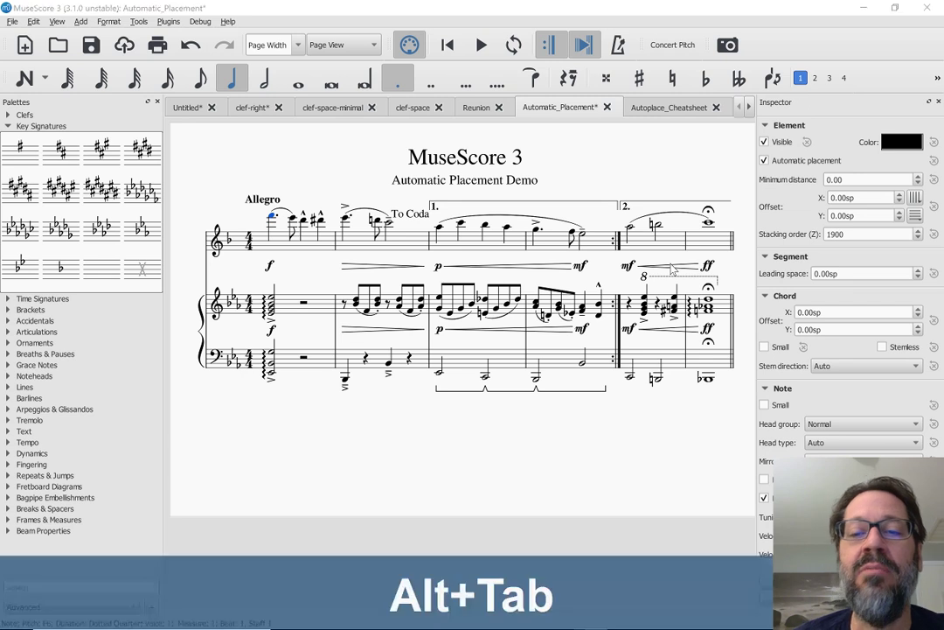
key(alt+Tab)
key(alt+Tab)
key(alt+Tab)
key(alt+Tab)
key(alt+Tab)
key(alt+Tab)
key(alt+Tab)
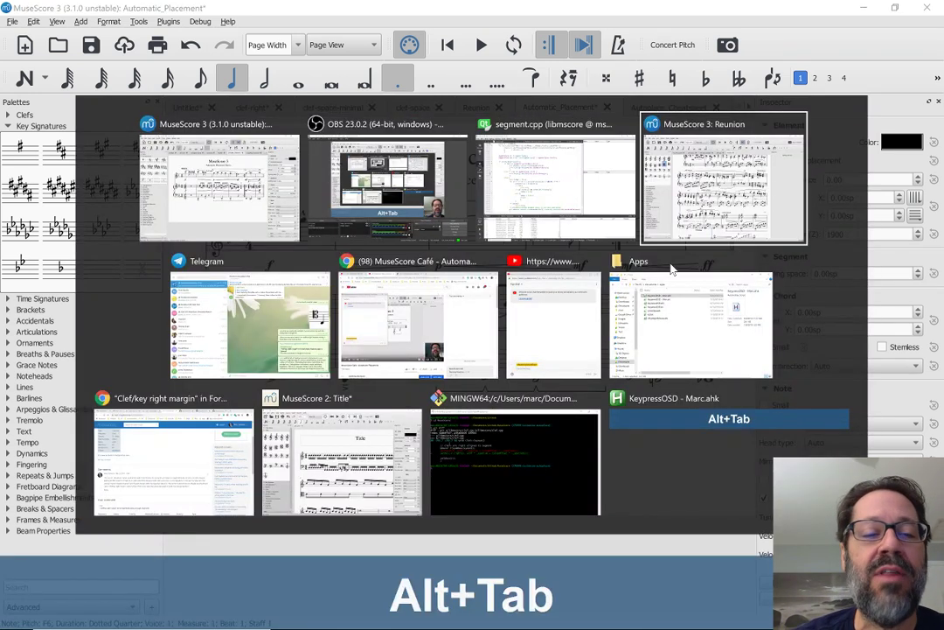
key(alt+Tab)
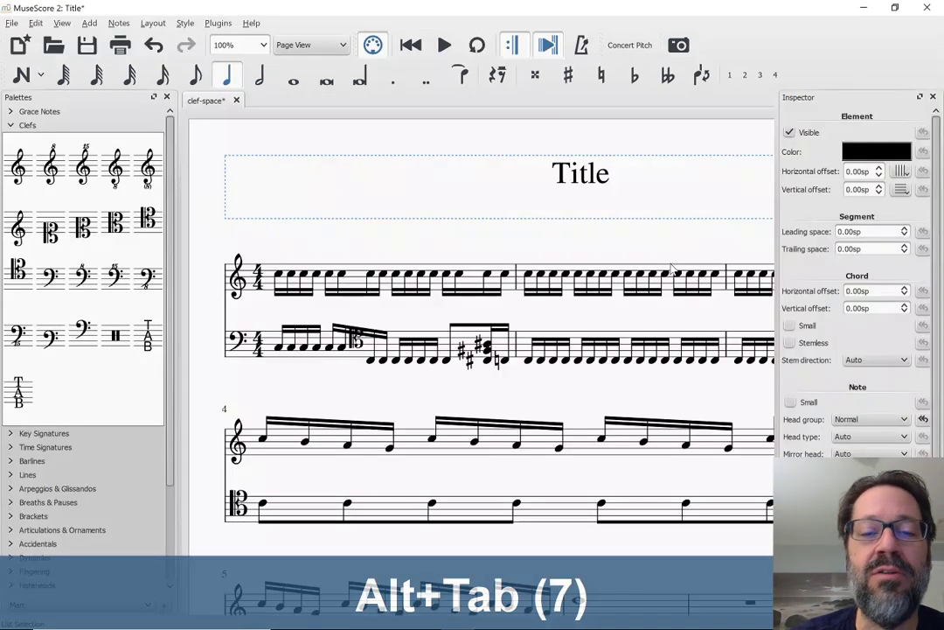
Try to open Automatic_Placement_AB2.mscz from the Scores folder.
key(ctrl+o)
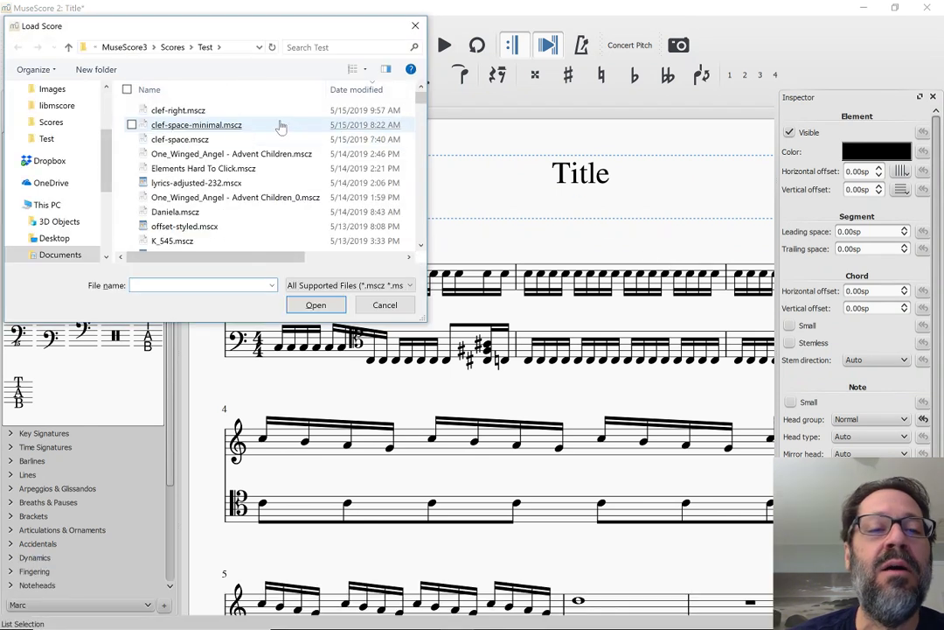
click(173, 49)
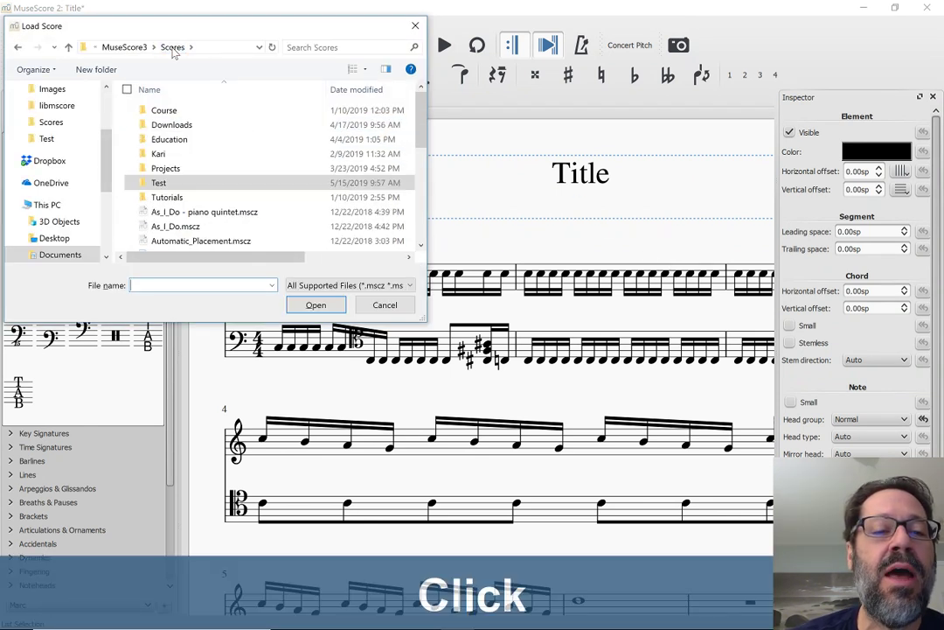
scroll(191, 160, down, 1)
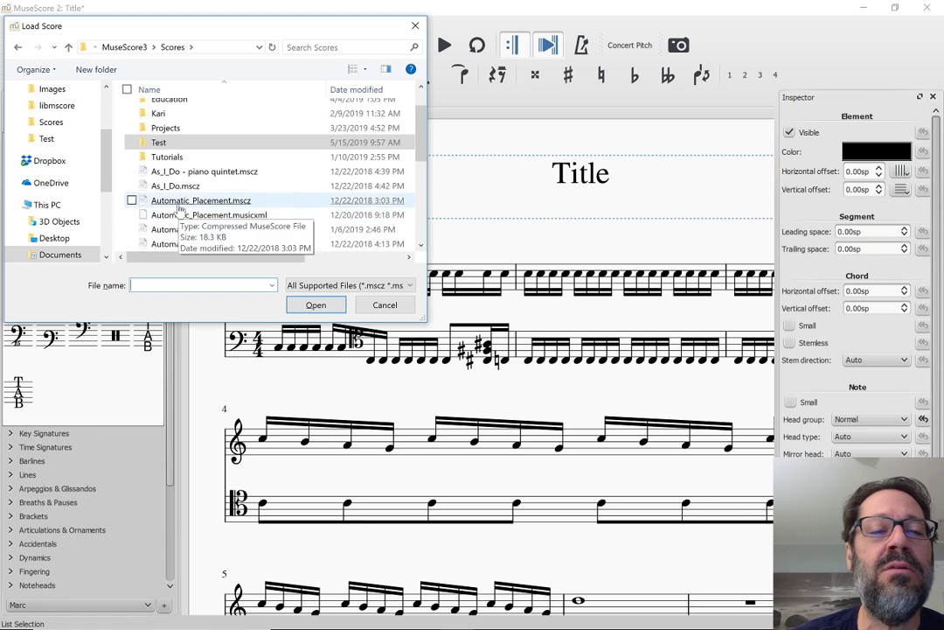
scroll(179, 207, down, 1)
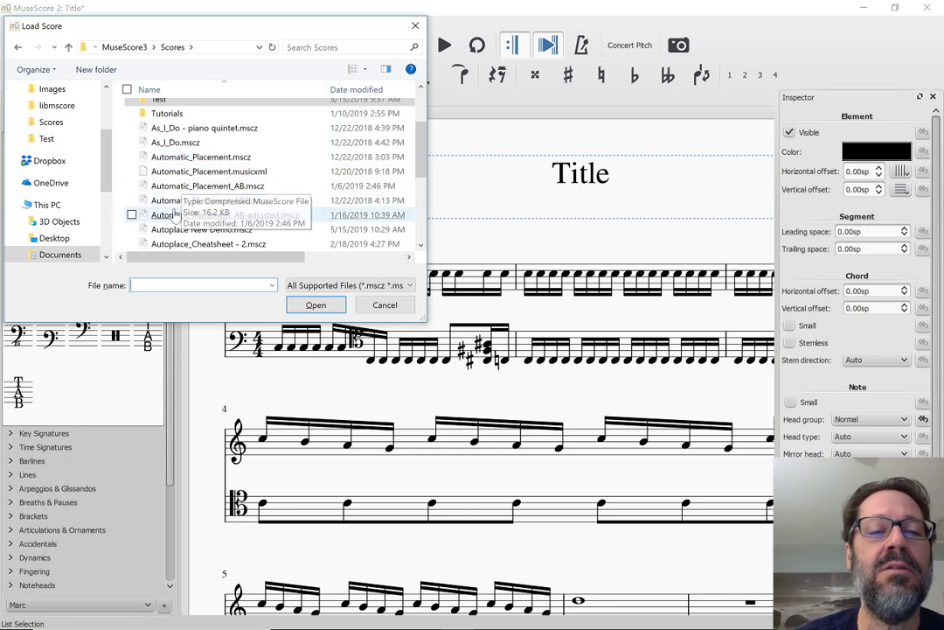
double_click(175, 202)
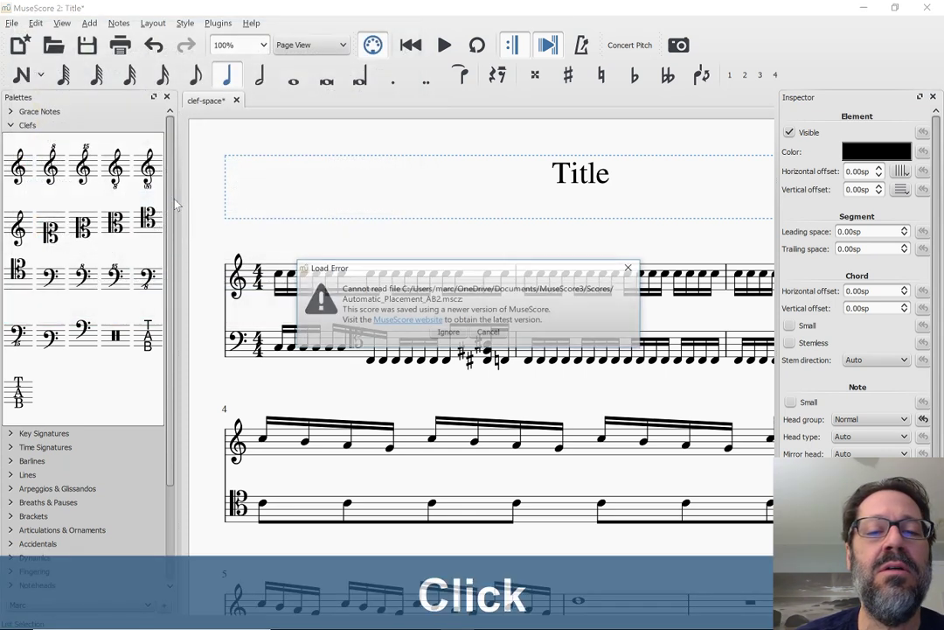
click(489, 333)
Open Automatic_Placement.musicxml from the Scores folder and look over its first system.
key(ctrl+o)
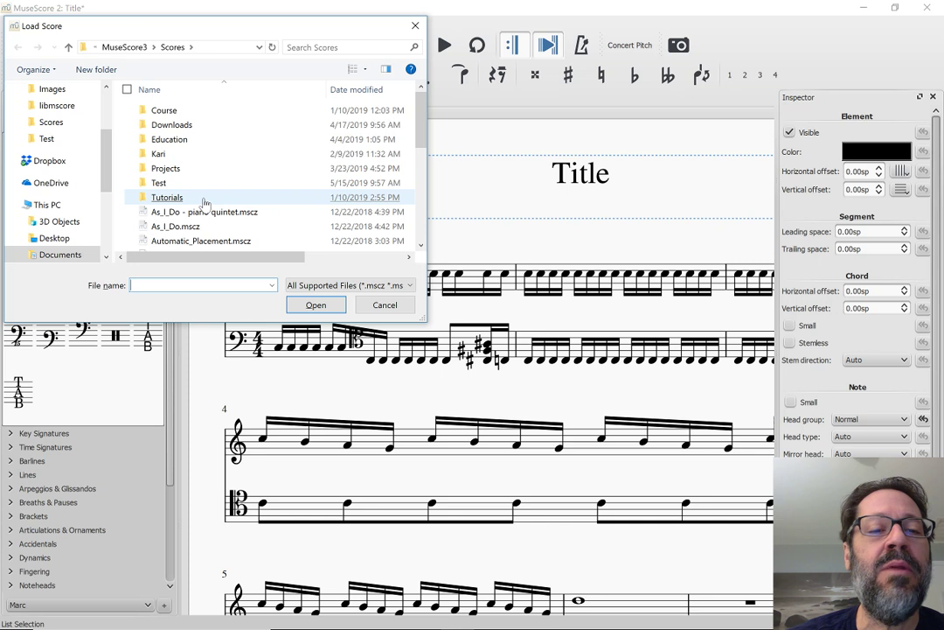
scroll(204, 201, down, 3)
double_click(210, 130)
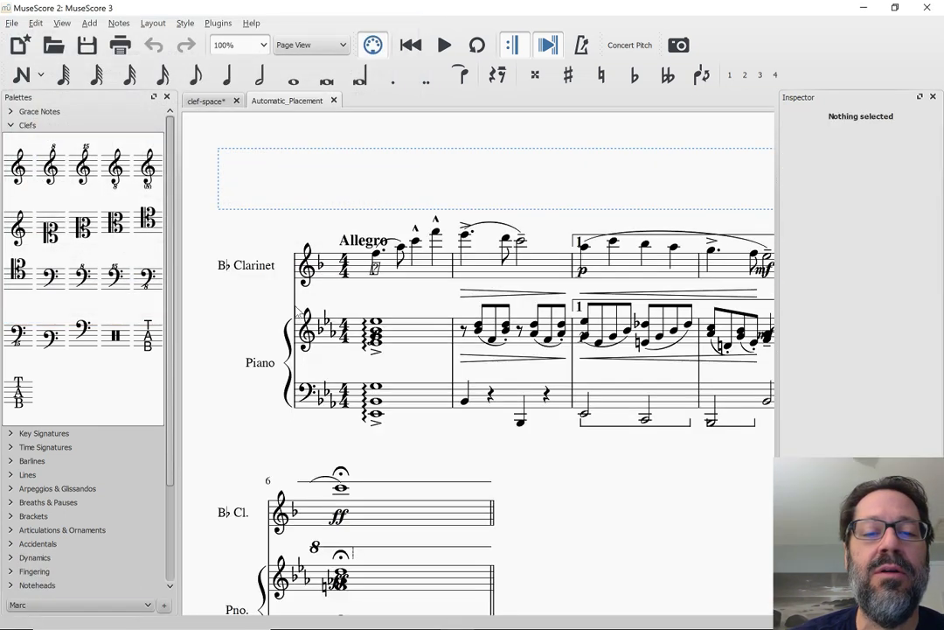
scroll(402, 299, right, 3)
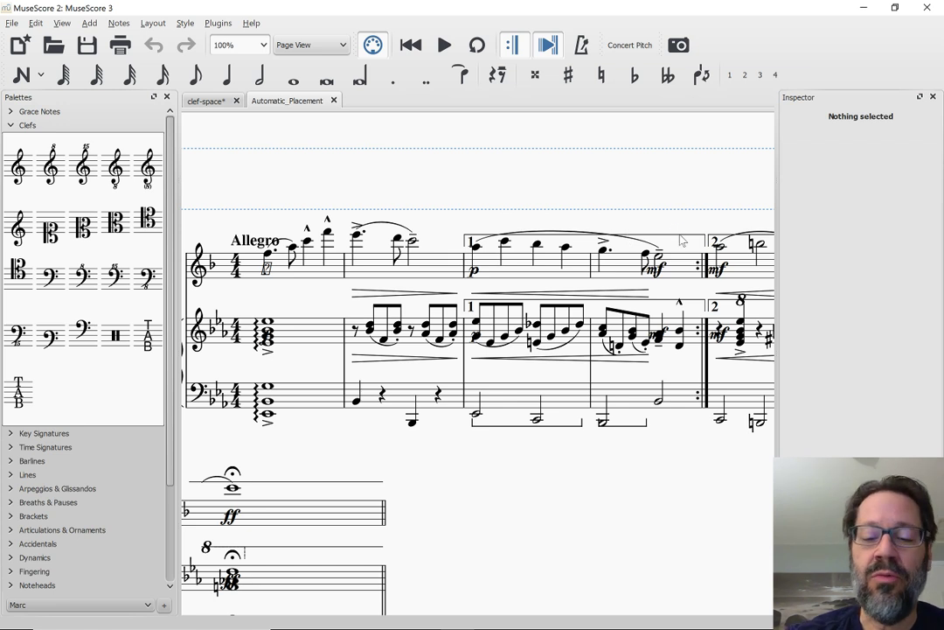
Open Automatic_Placement_AB-adjusted.mscz from the Scores folder.
key(ctrl+o)
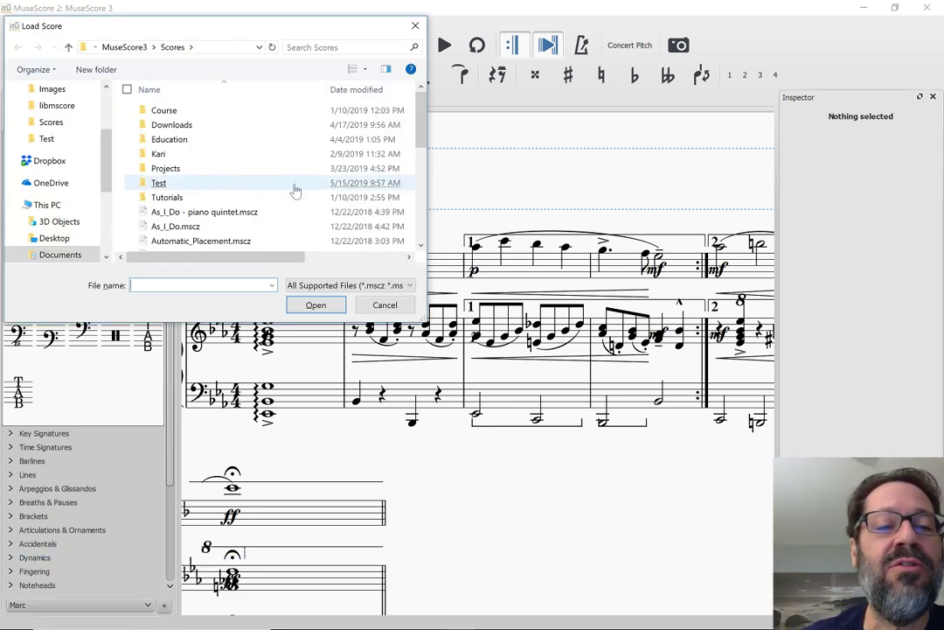
scroll(252, 185, down, 1)
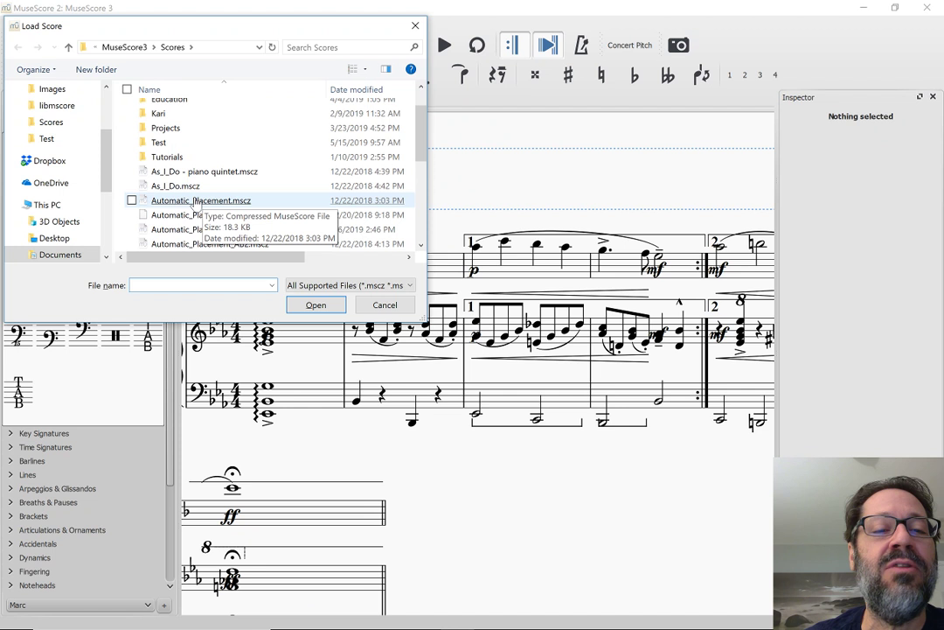
scroll(179, 211, down, 1)
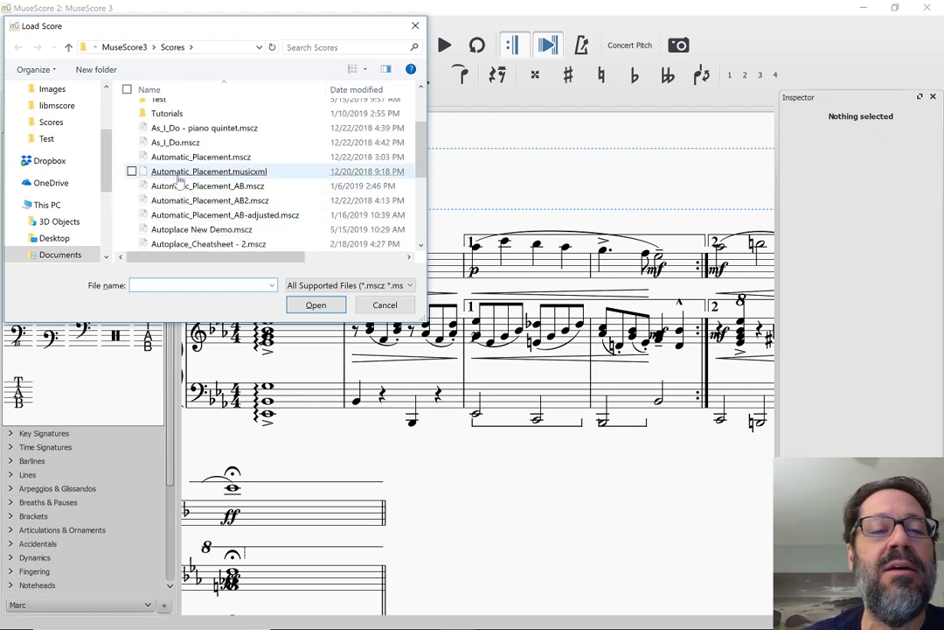
scroll(180, 182, down, 1)
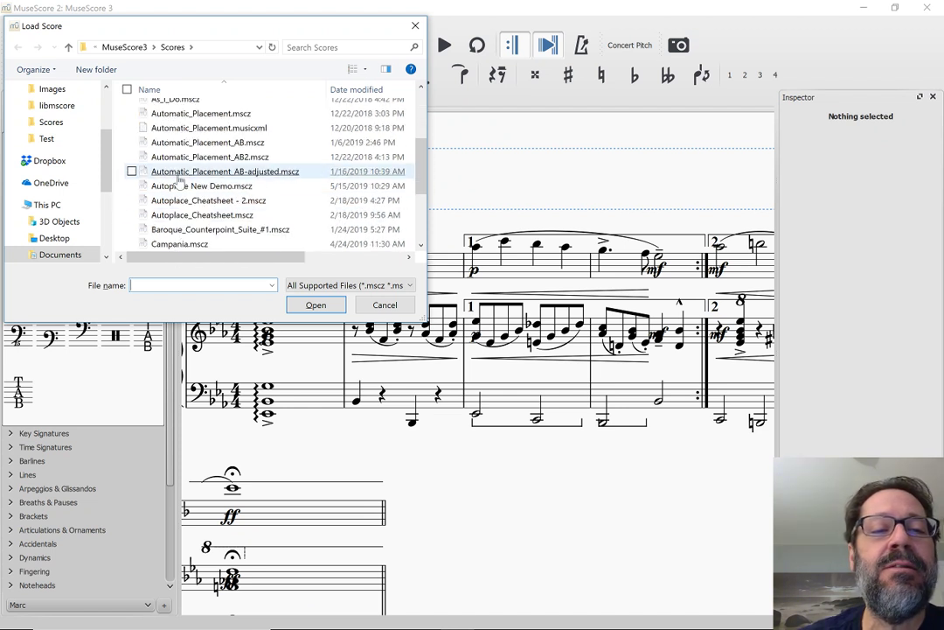
double_click(179, 174)
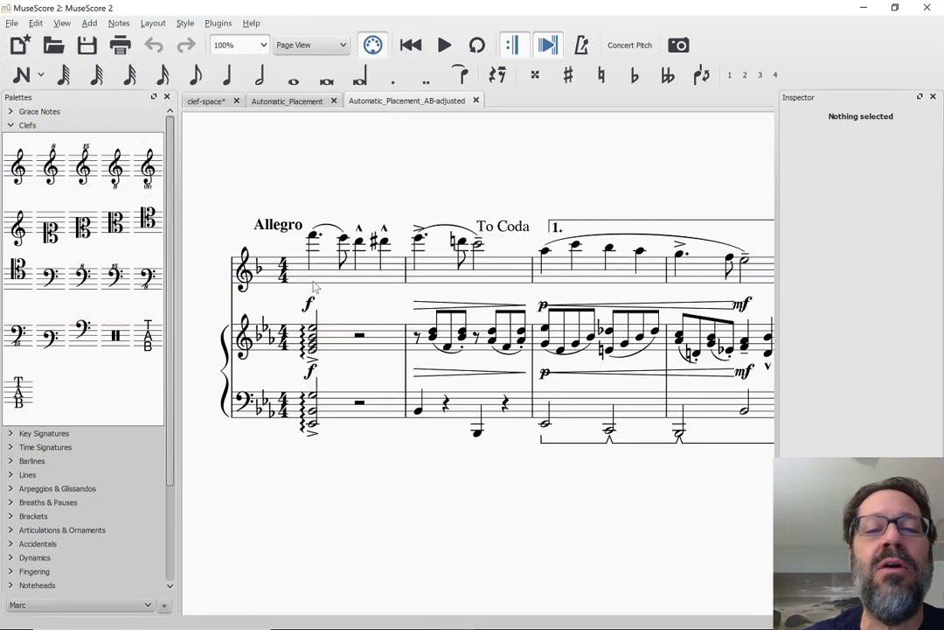
Examine the element placement across the adjusted score and switch back to the Automatic_Placement score in MuseScore 3.
scroll(317, 284, right, 3)
scroll(313, 285, right, 2)
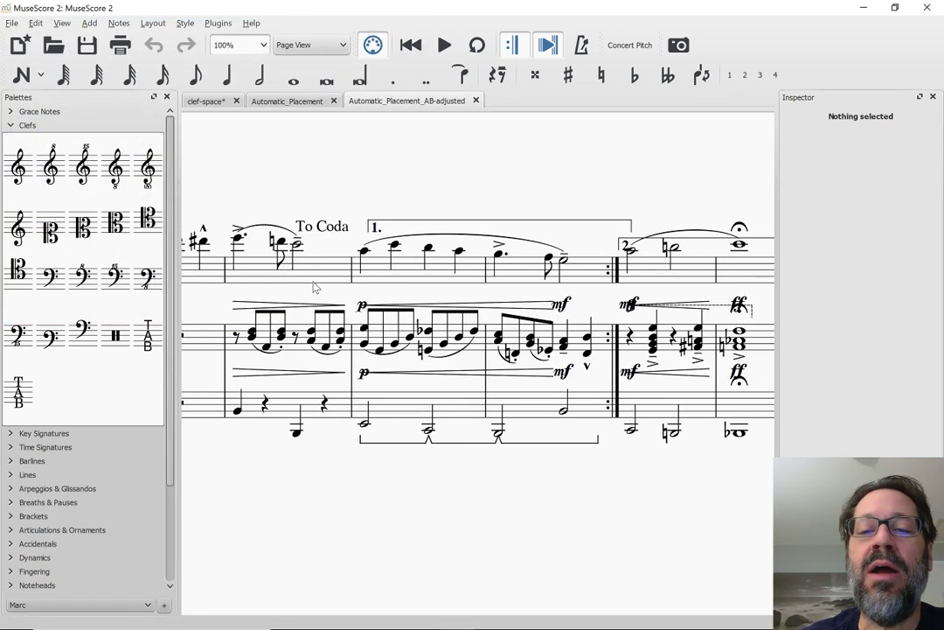
scroll(540, 281, right, 1)
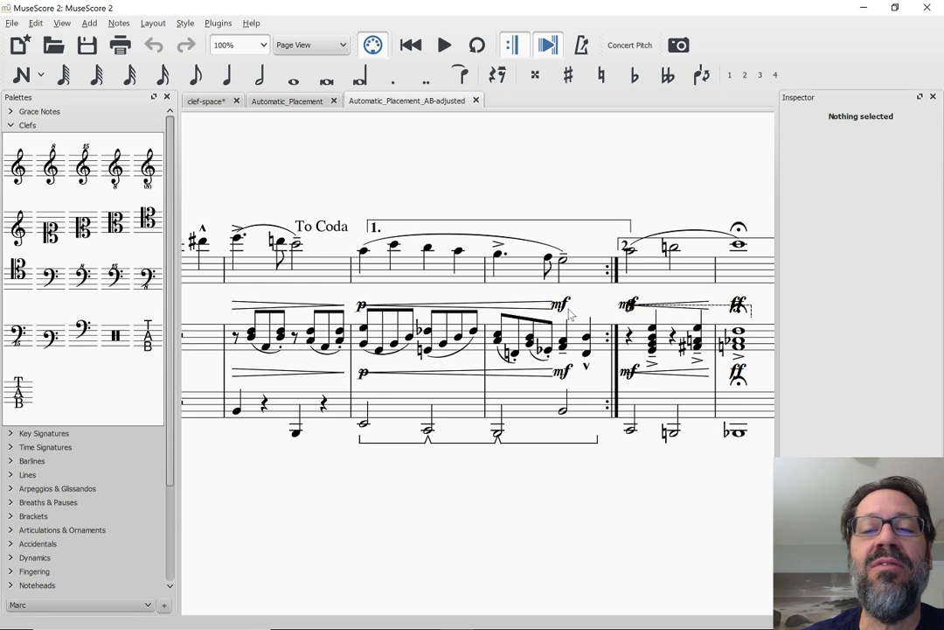
scroll(569, 314, left, 5)
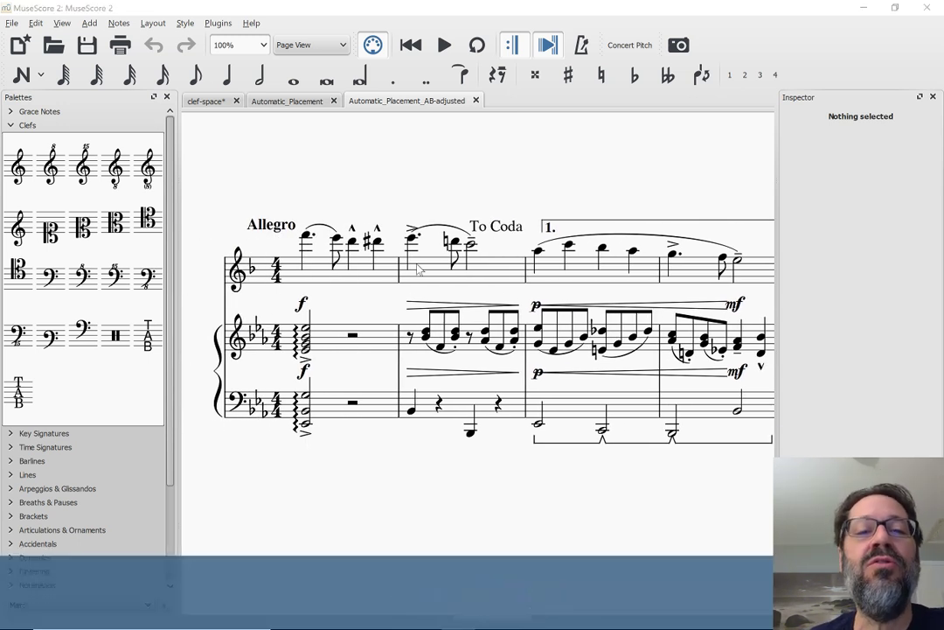
key(alt+Tab)
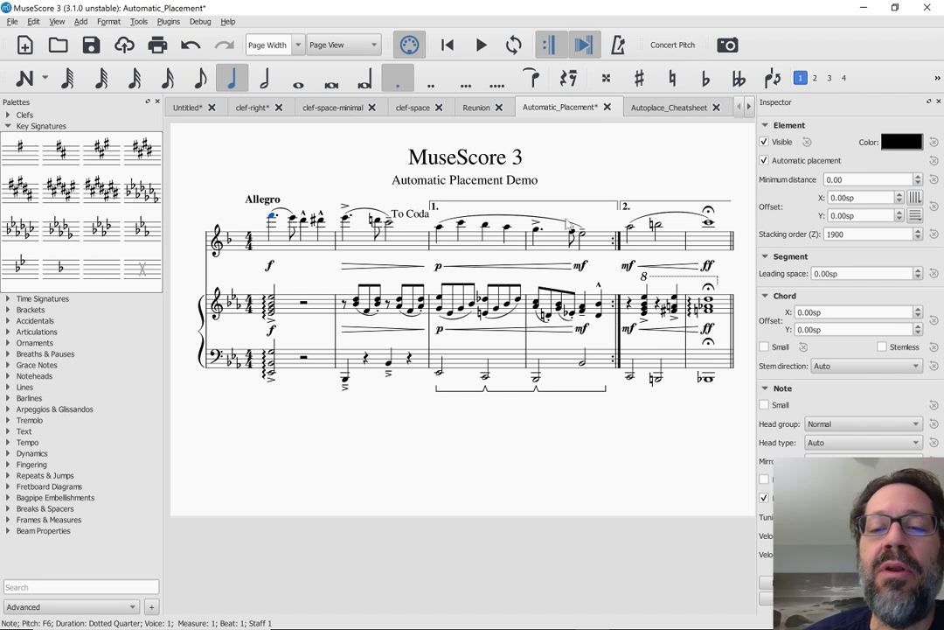
Lower the top-staff notes in the two second-ending measures by one octave.
click(677, 239)
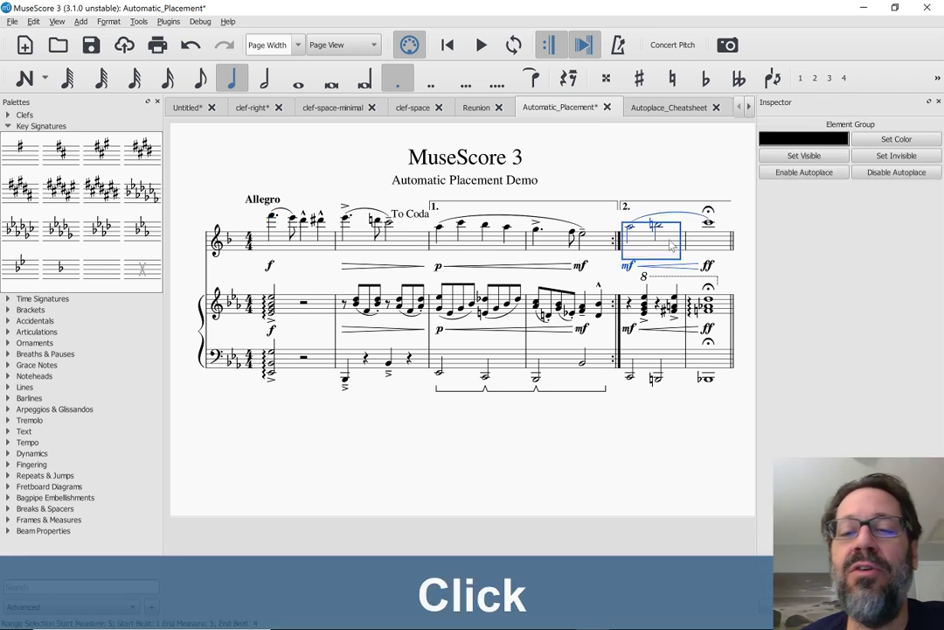
shift+click(714, 249)
key(ctrl+Down)
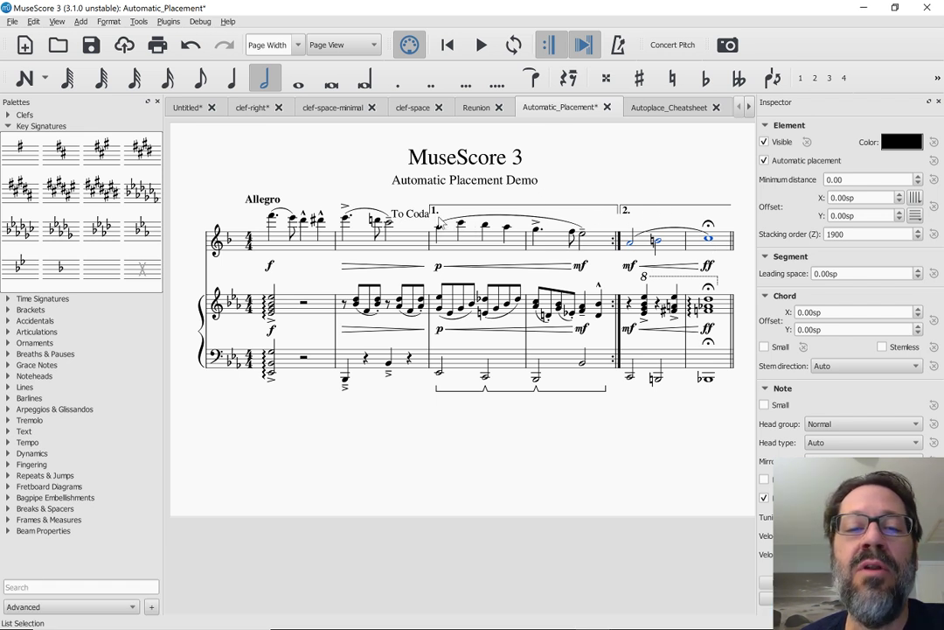
Lower the top-staff notes in the two first-ending measures by two octaves.
click(488, 243)
shift+click(551, 251)
key(ctrl+Down)
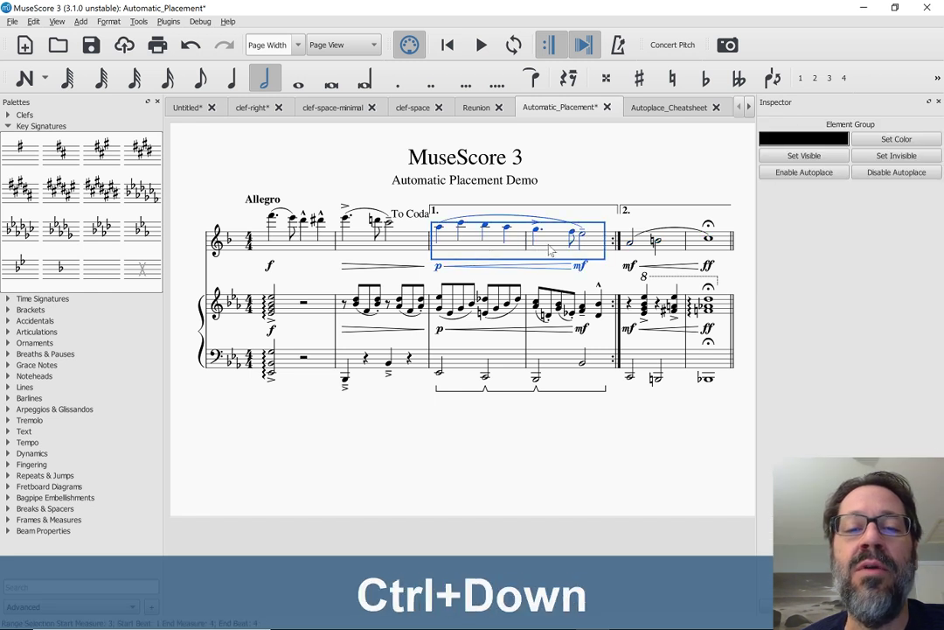
key(ctrl+Down)
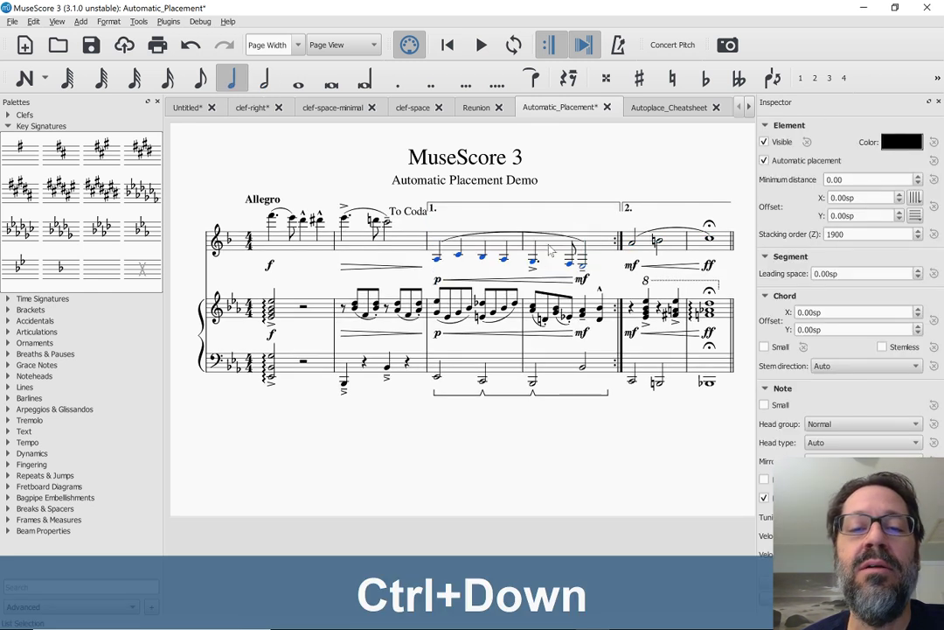
Try the To Coda marker at offset X 2.73sp, Y -1.78sp, and undo the marker moves together with the octave changes.
click(404, 211)
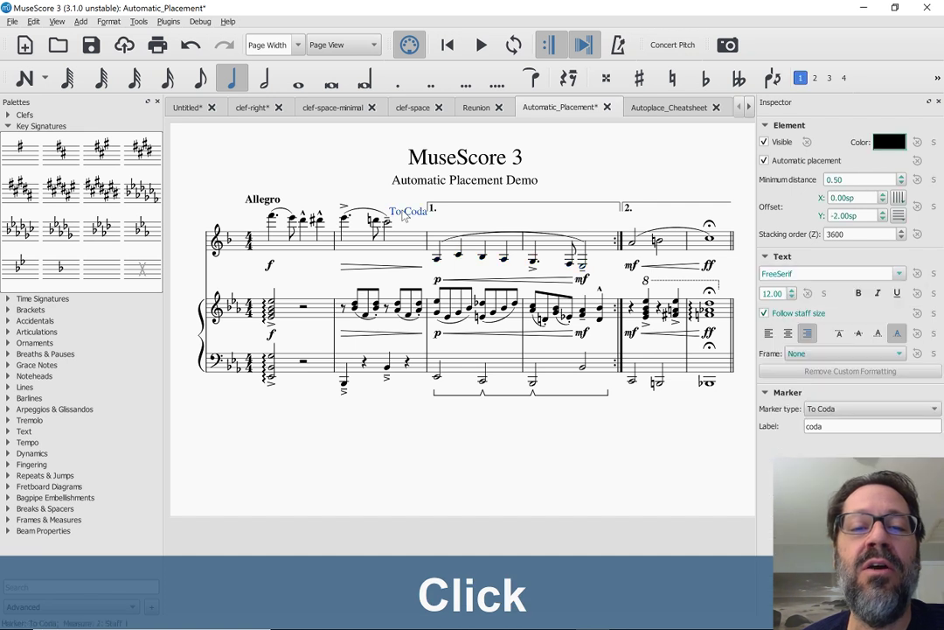
key(ctrl+Left)
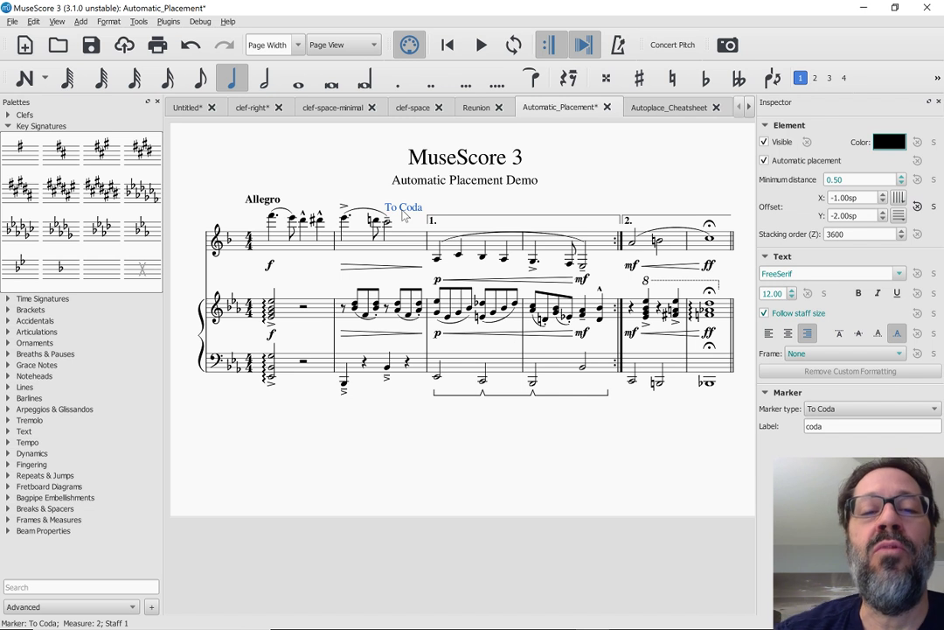
drag(404, 215, 422, 228)
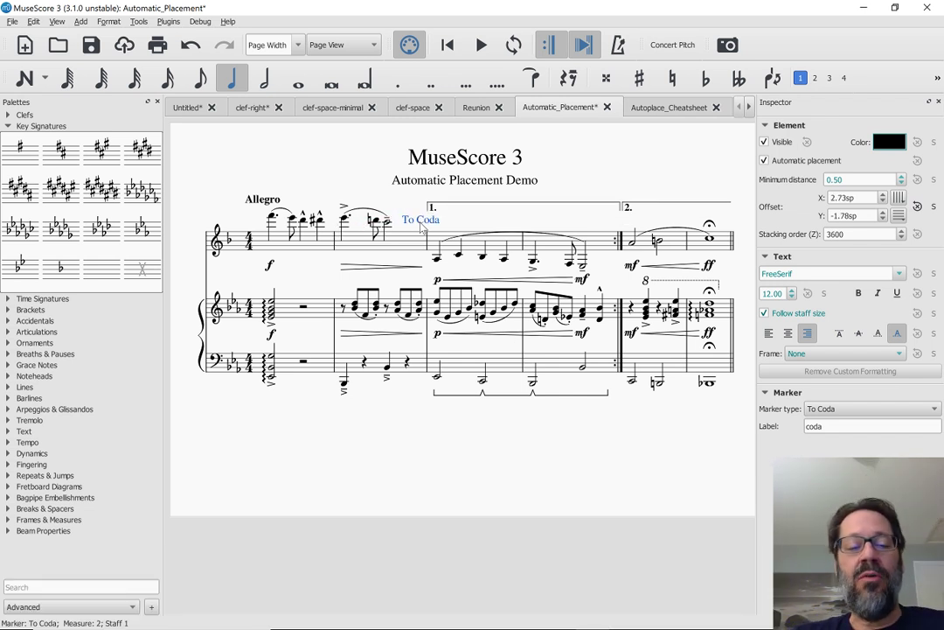
key(ctrl+z)
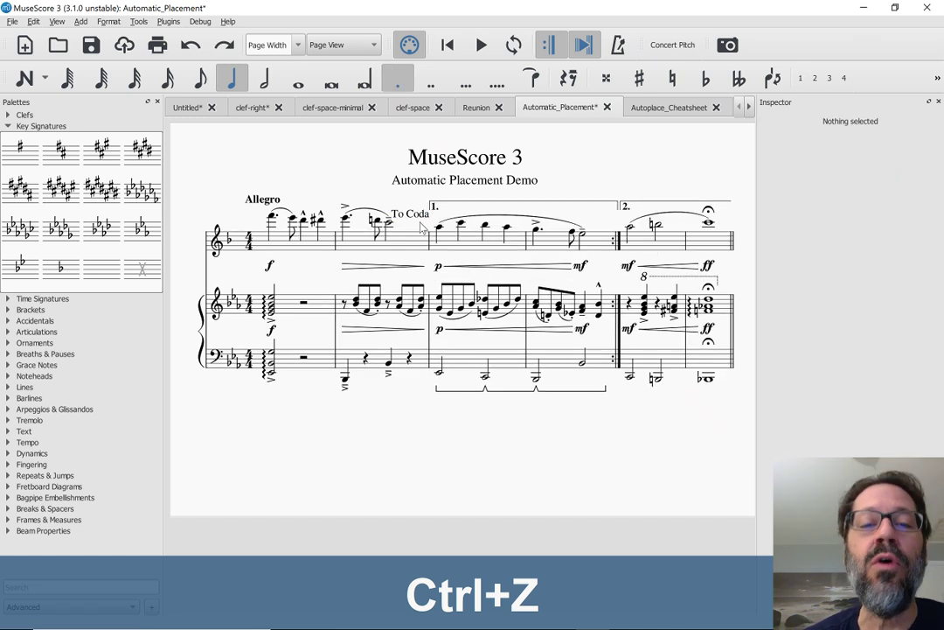
Undo the remaining octave change and move the To Coda marker to offset X 6.41sp, Y -3.68sp below the first-ending bracket.
key(ctrl+z)
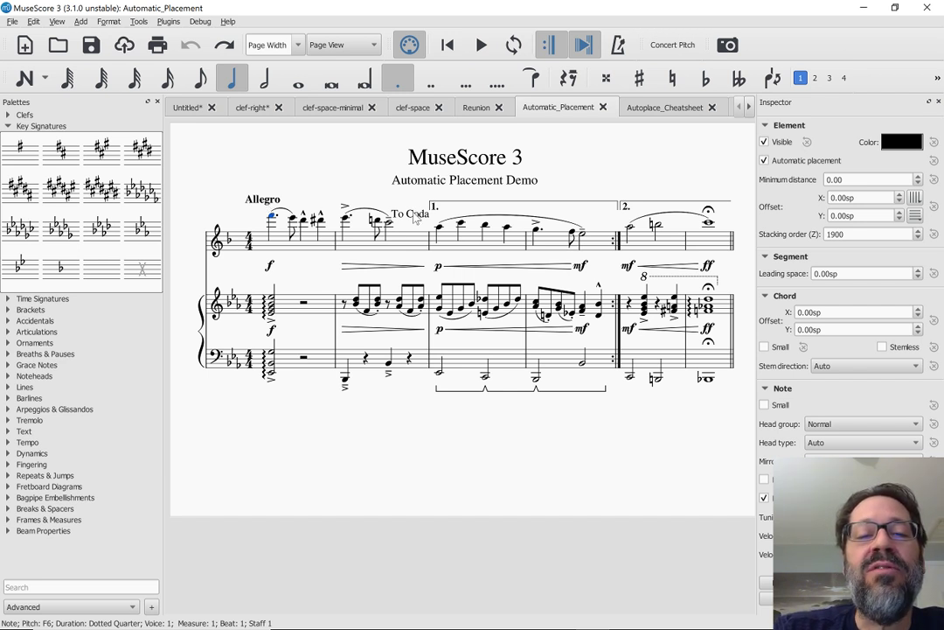
drag(416, 218, 442, 199)
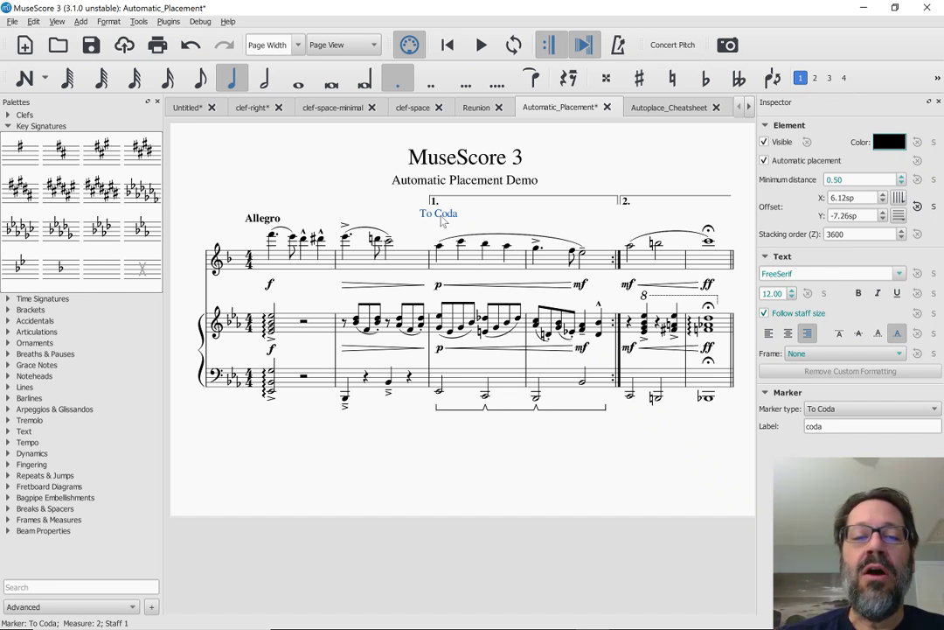
drag(443, 223, 444, 238)
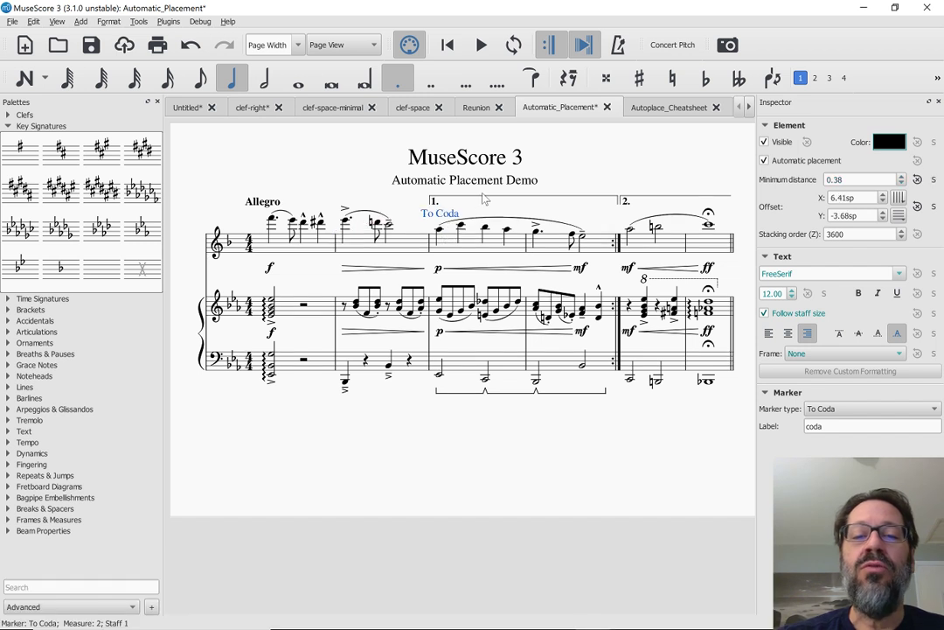
click(428, 219)
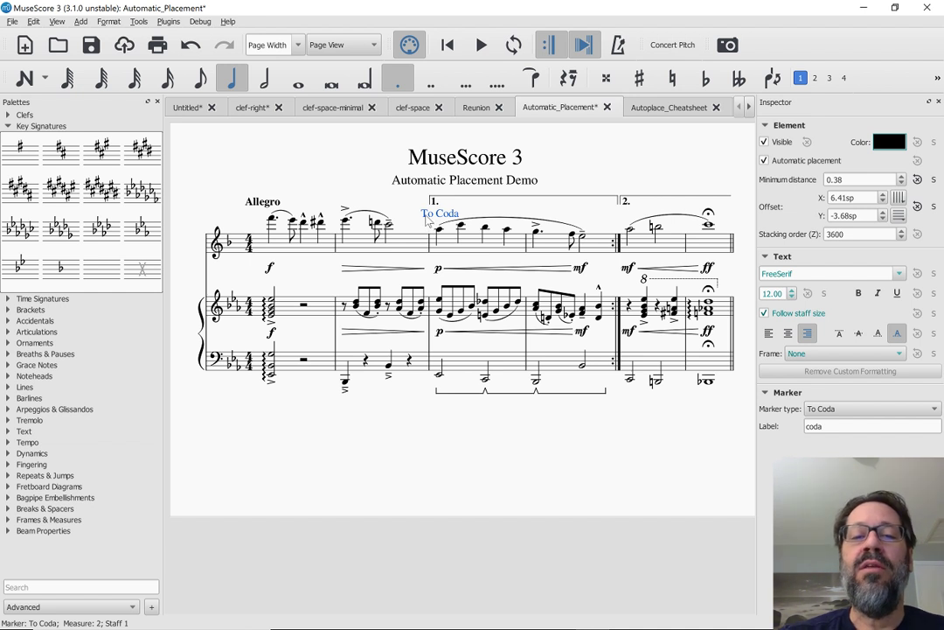
Turn off automatic placement for the first-ending bracket and move the To Coda marker to offset X -3.73sp, Y -5.02sp.
click(450, 200)
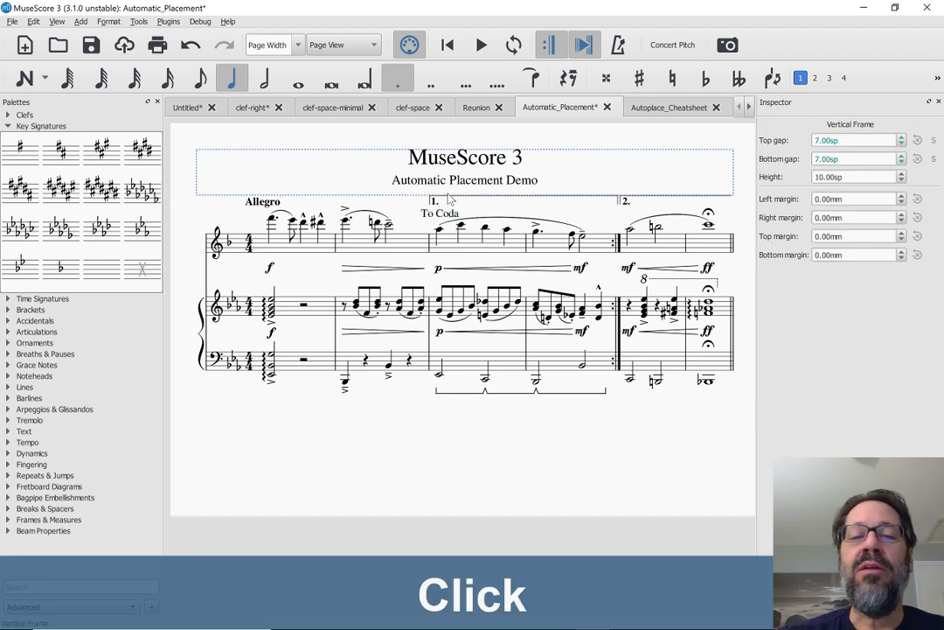
click(440, 204)
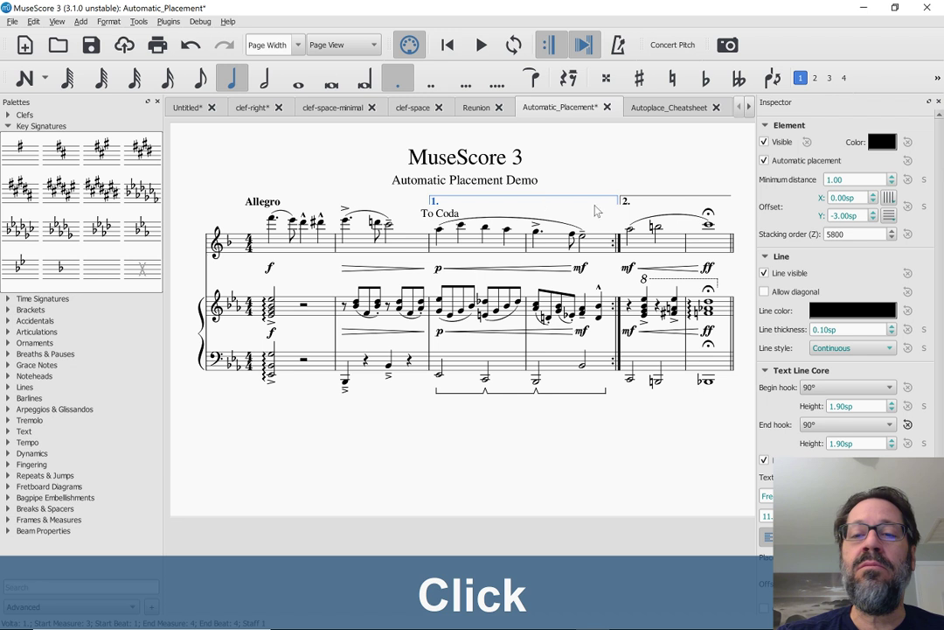
click(764, 161)
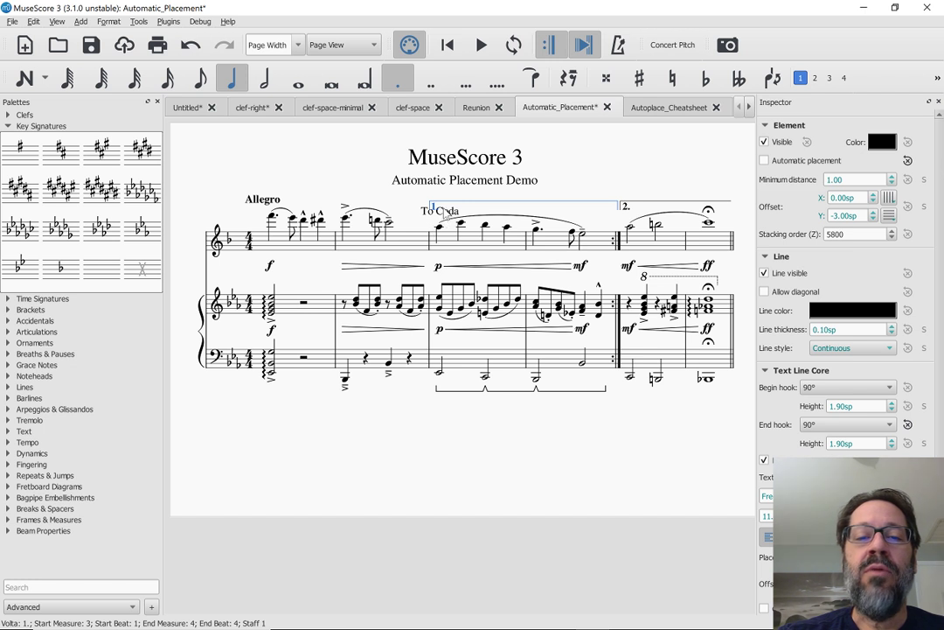
drag(442, 210, 395, 207)
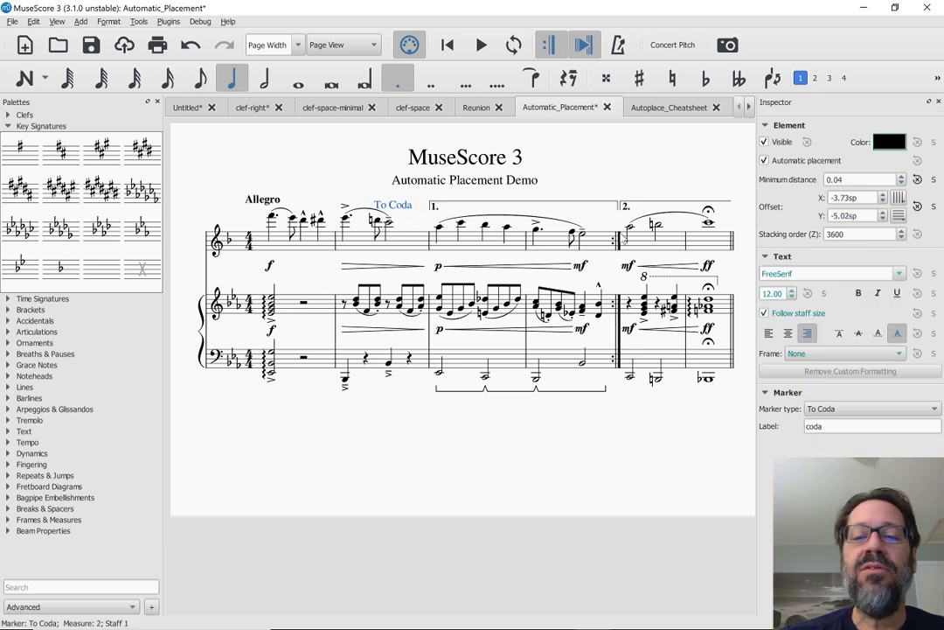
Turn off automatic placement for the second-ending bracket and delete that bracket.
click(625, 209)
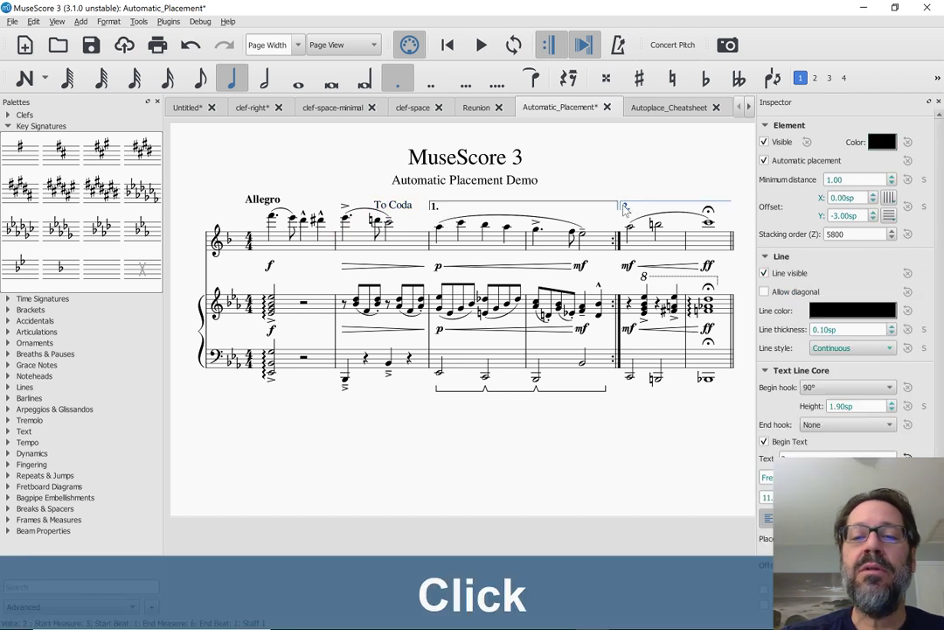
click(766, 161)
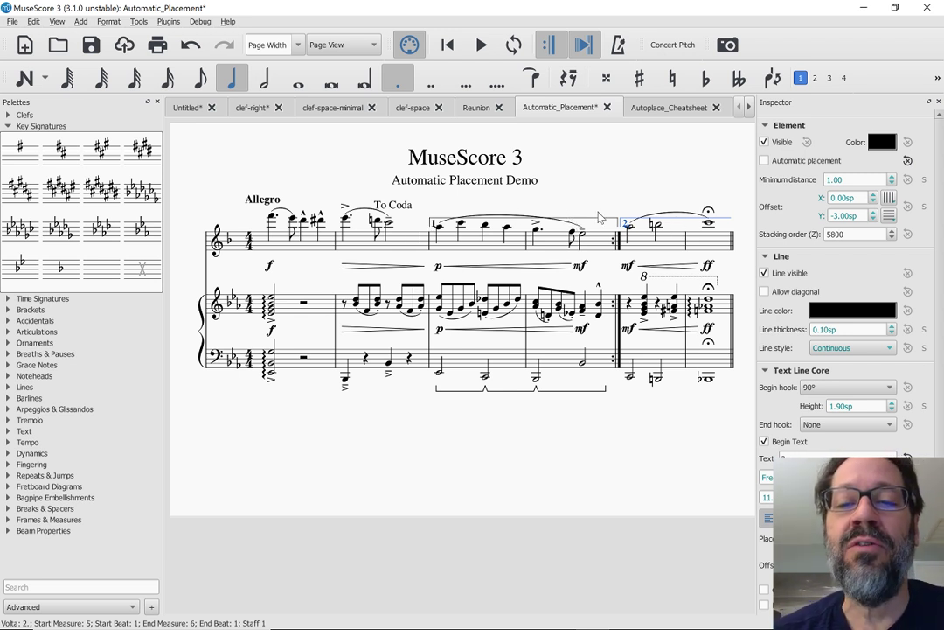
click(676, 225)
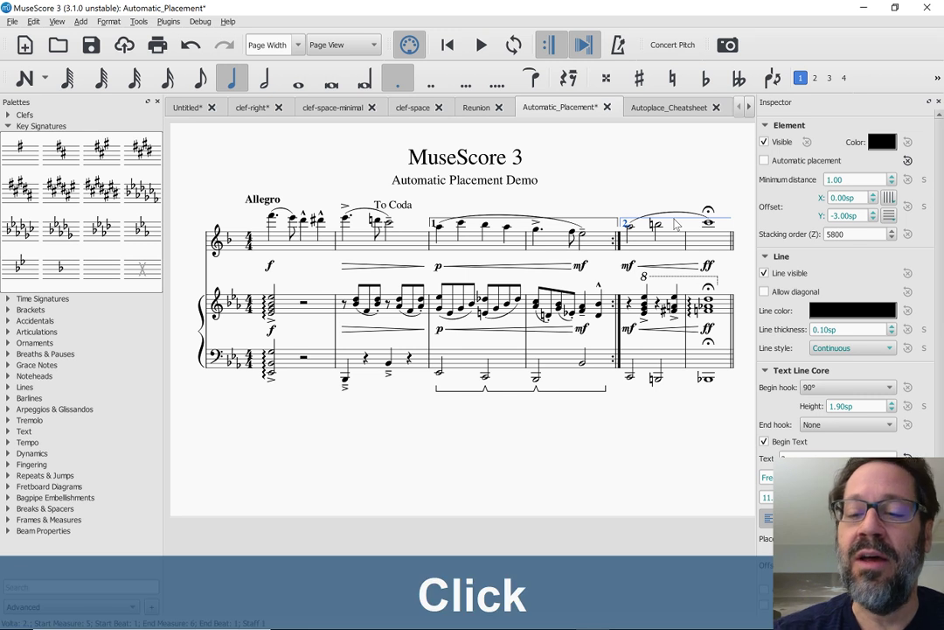
key(Delete)
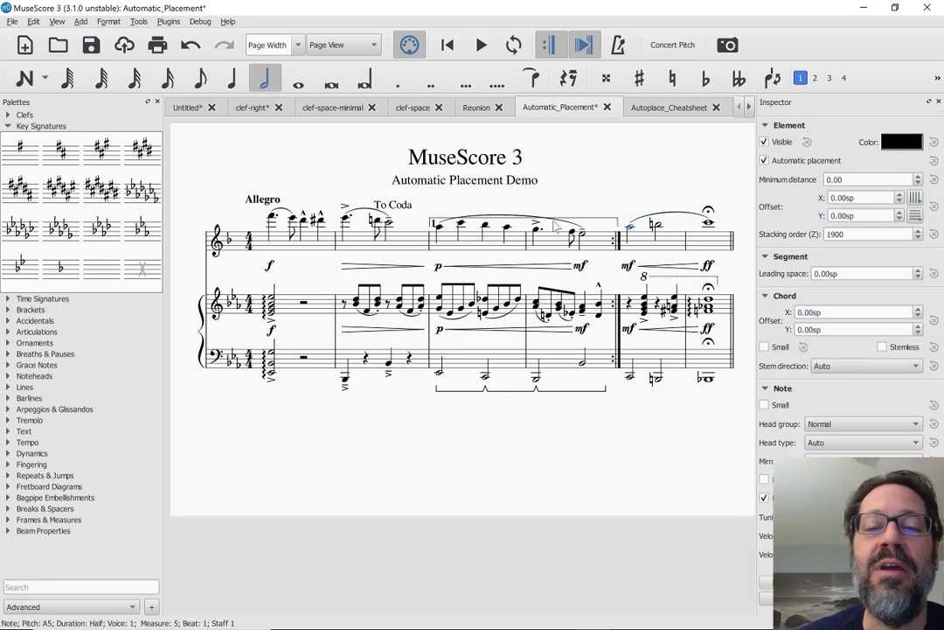
Move the To Coda marker to offset X 3.43sp, Y -2.79sp and turn automatic placement back on for the first-ending bracket.
click(599, 221)
click(599, 221)
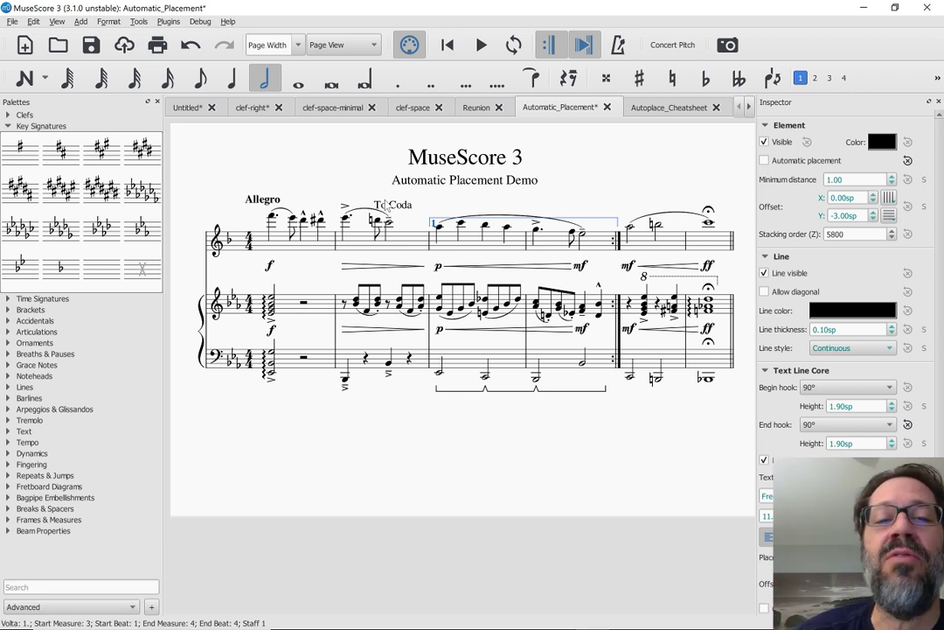
mouse_move(386, 206)
mouse_down()
mouse_move(444, 226)
mouse_move(426, 206)
mouse_move(418, 219)
mouse_move(407, 213)
mouse_move(430, 221)
mouse_up()
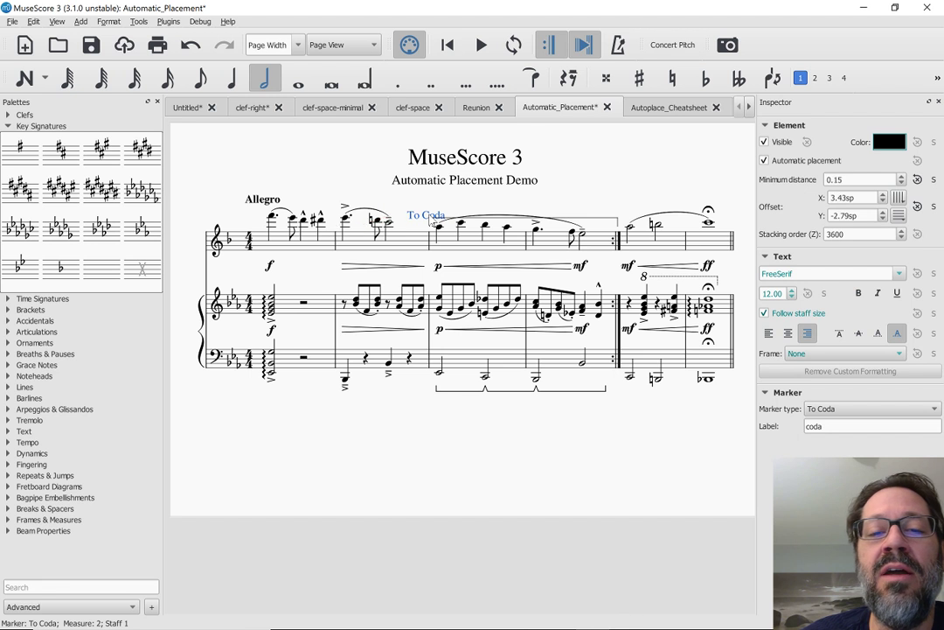
click(606, 224)
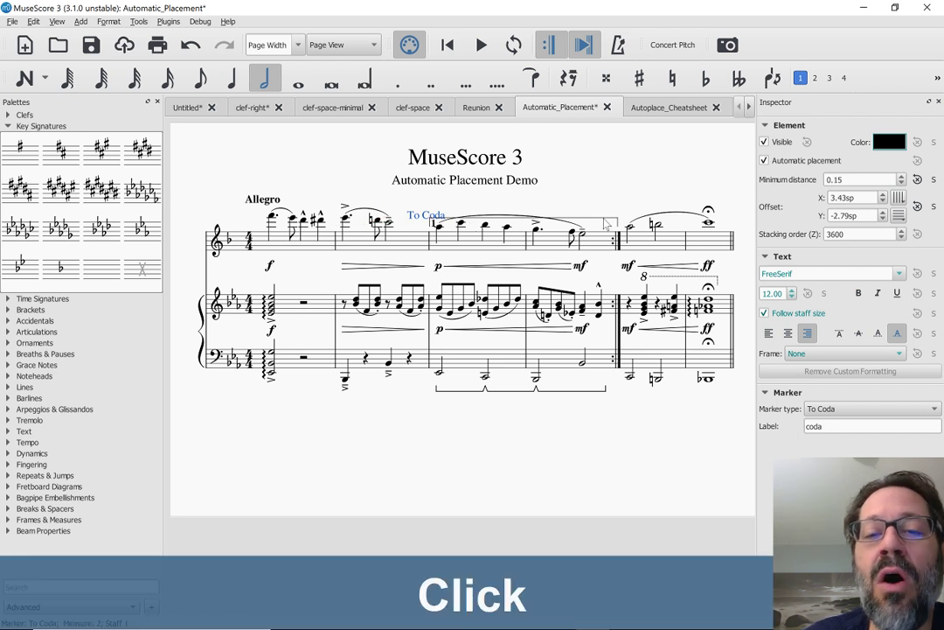
click(764, 161)
click(765, 163)
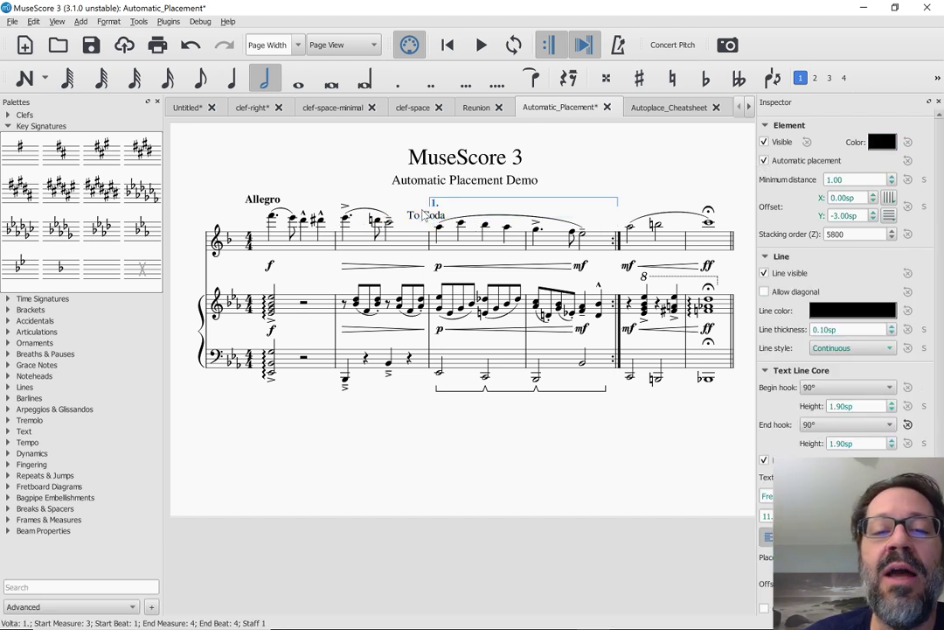
Try the To Coda marker without automatic placement at offset X 4.62sp, Y -5.47sp, and undo all marker and bracket edits.
click(423, 219)
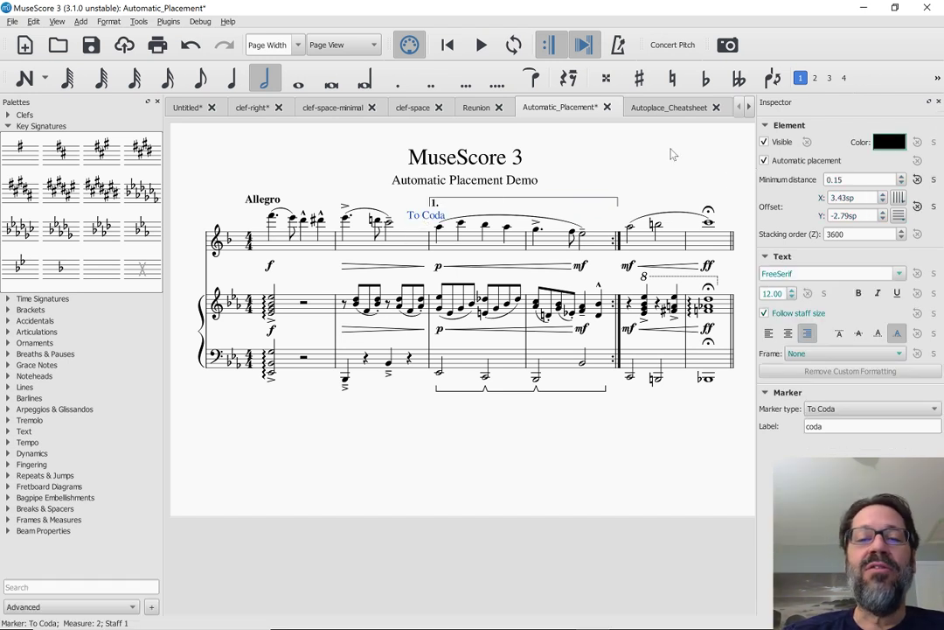
click(765, 162)
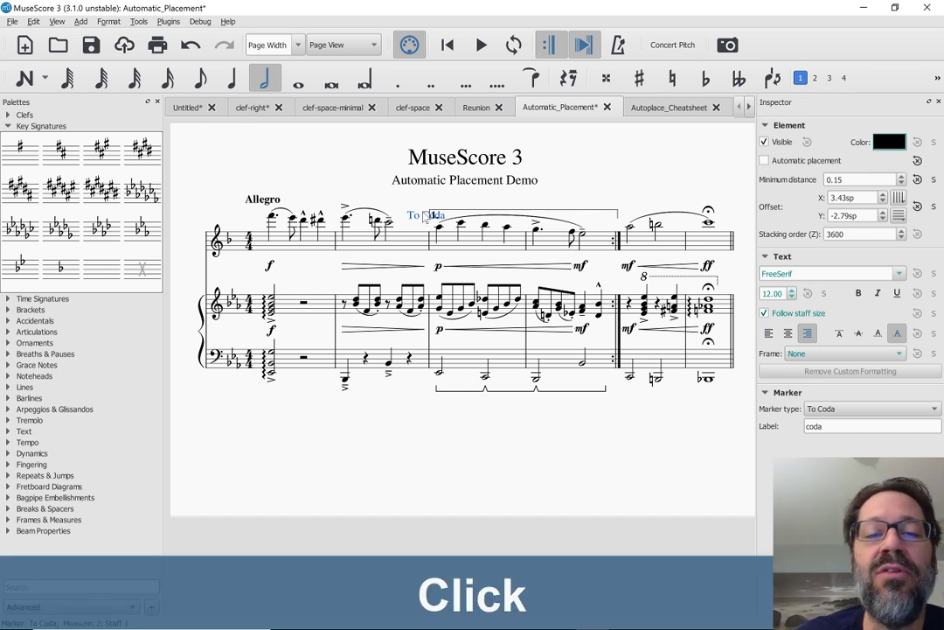
drag(426, 216, 430, 210)
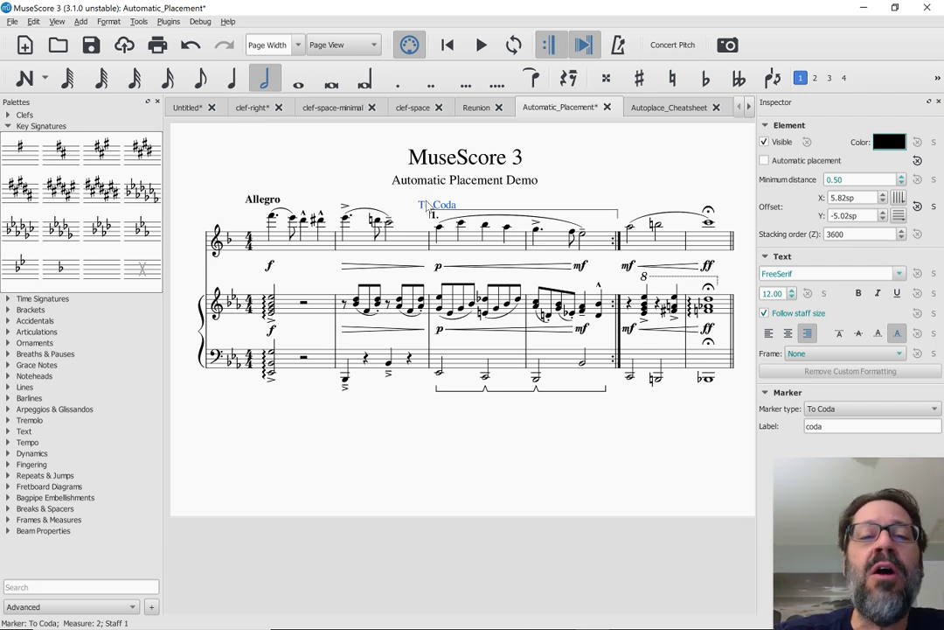
click(423, 206)
drag(423, 207, 417, 205)
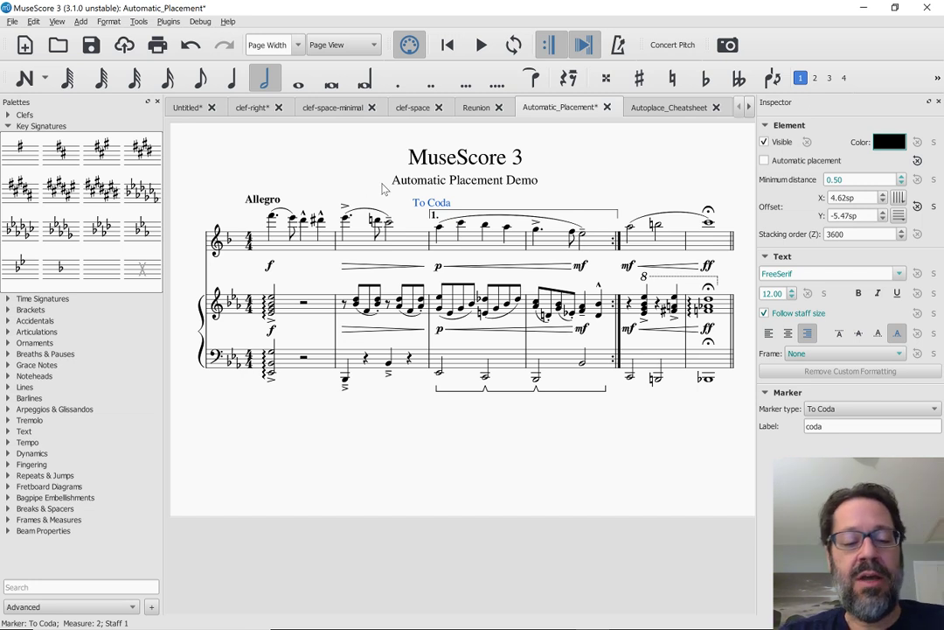
key(ctrl+z)
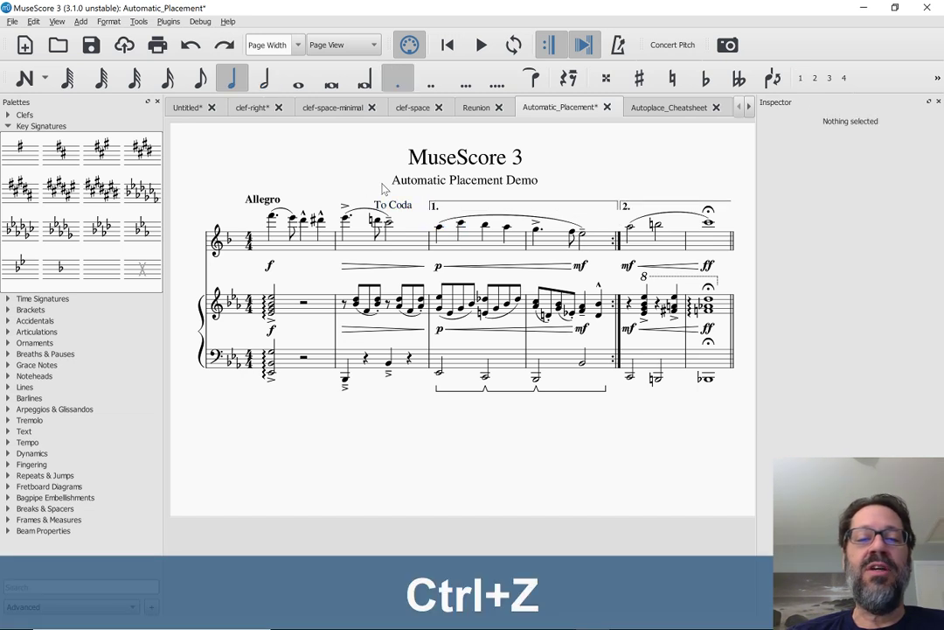
key(ctrl+z)
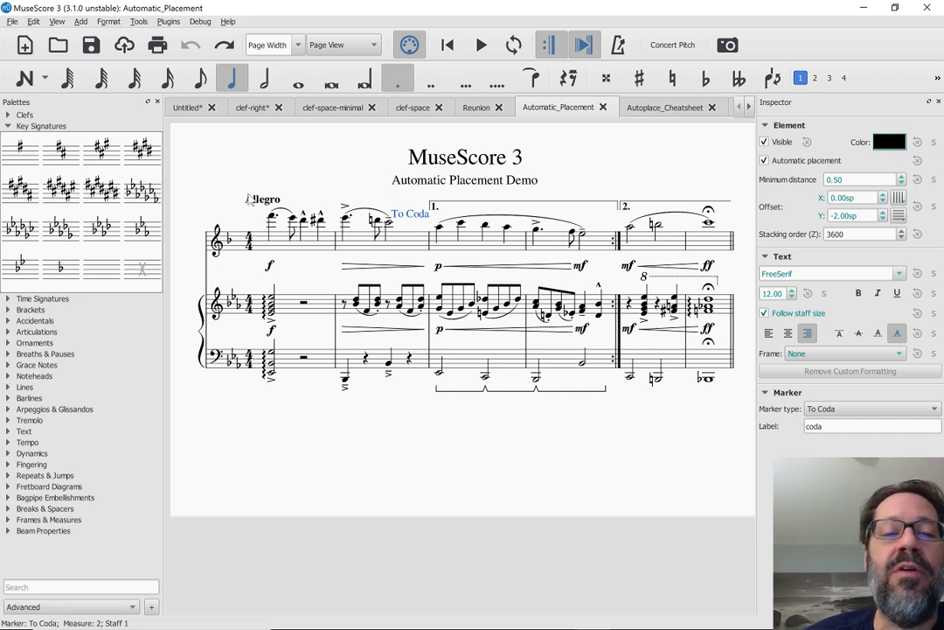
Toggle automatic placement off for the To Coda marker.
click(416, 219)
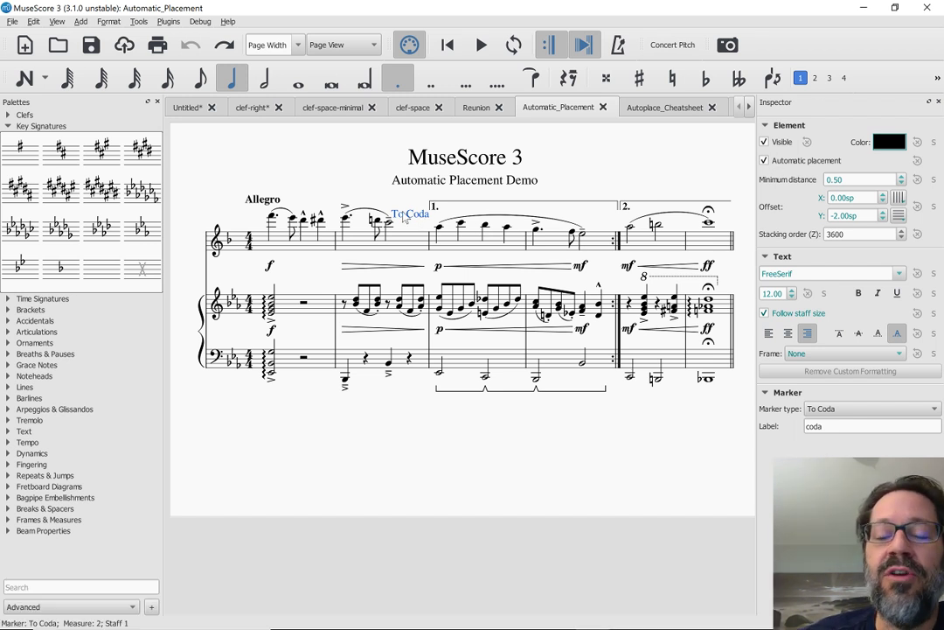
key(equal)
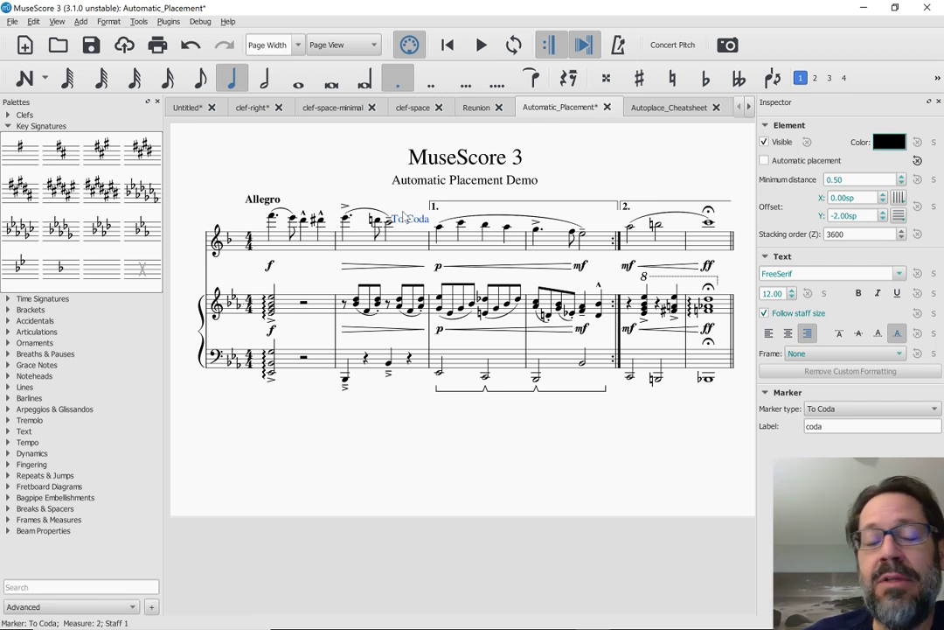
Filter the keyboard shortcuts in the preferences by "auto".
click(33, 21)
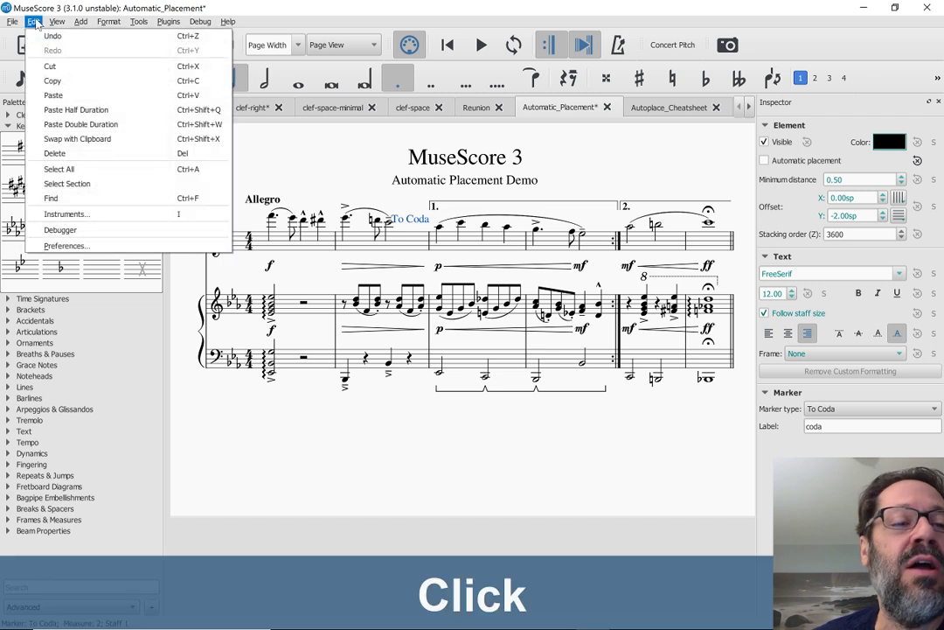
click(61, 245)
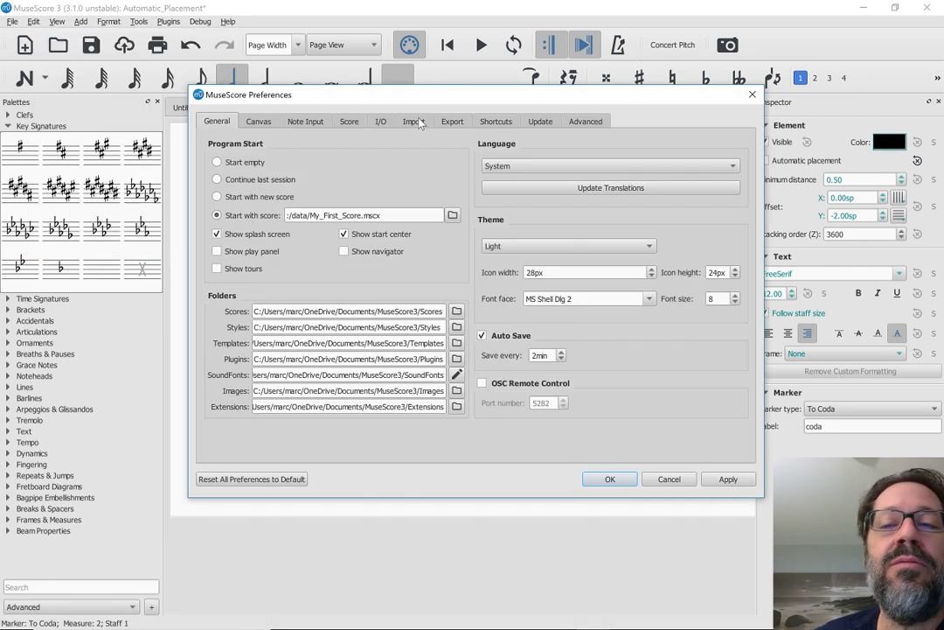
click(490, 124)
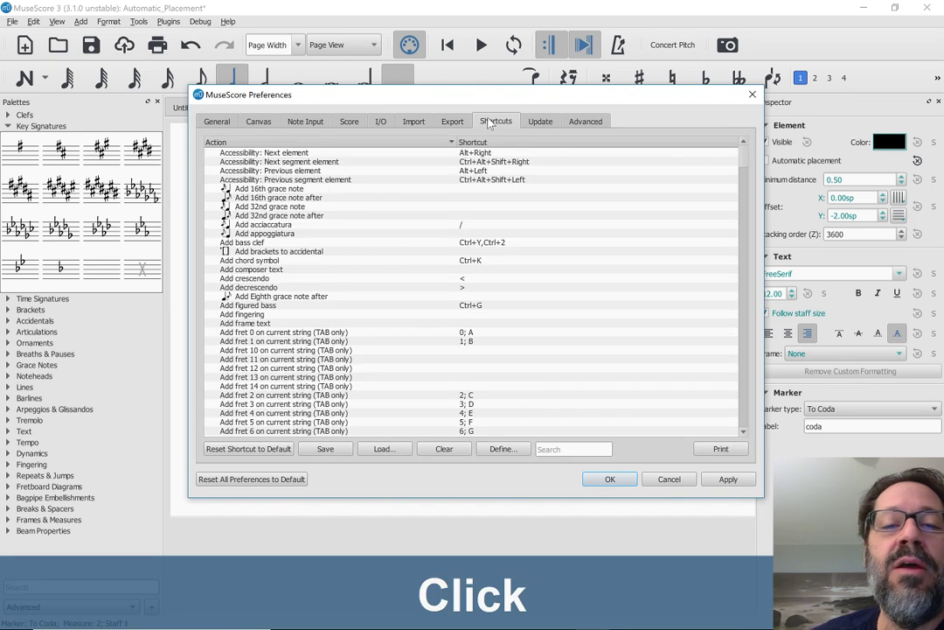
click(564, 449)
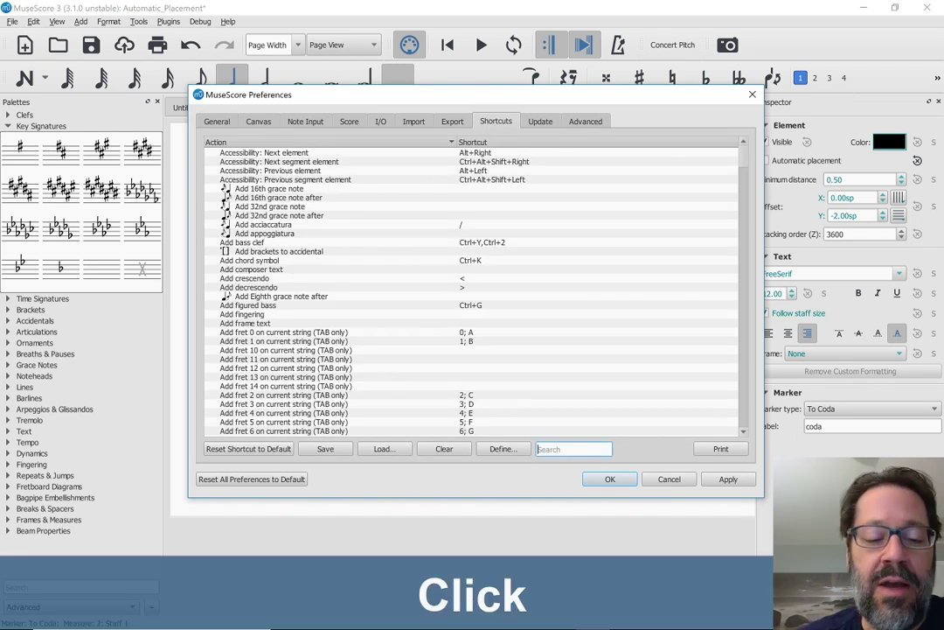
text(auto)
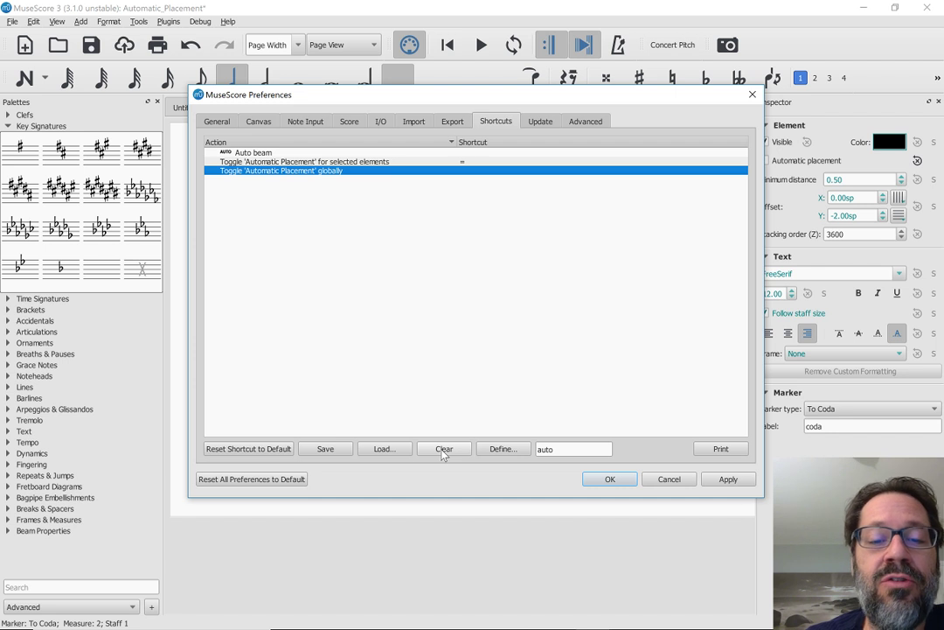
Assign the shortcut ~ to the action Toggle 'Automatic Placement' globally and save the preferences.
click(497, 449)
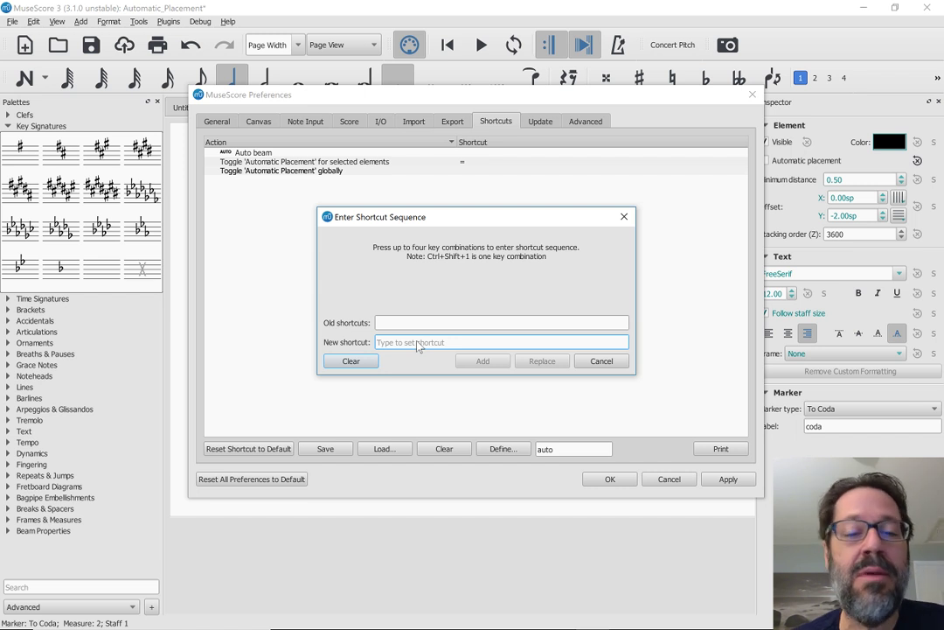
click(417, 345)
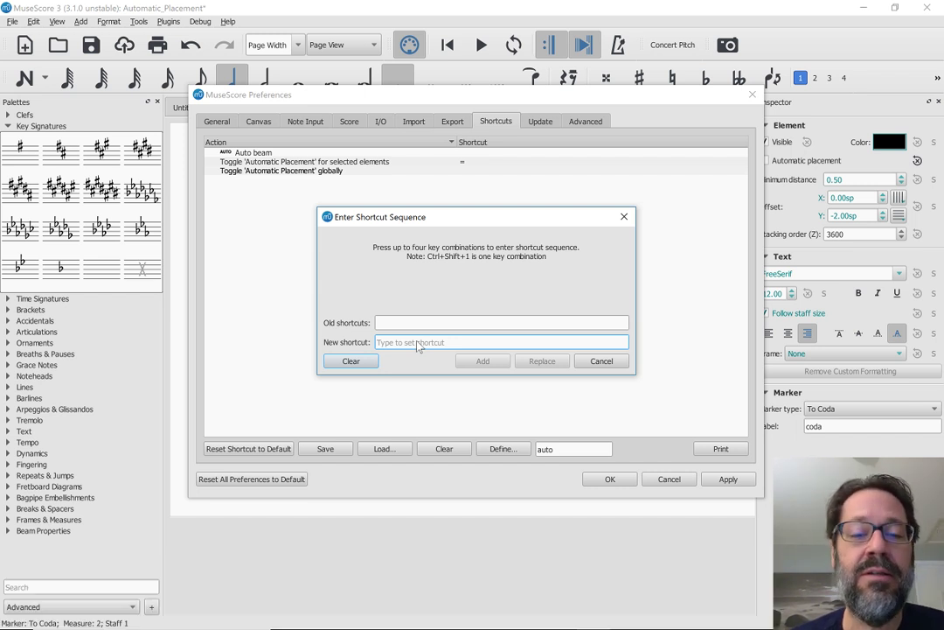
key(shift+grave)
click(480, 361)
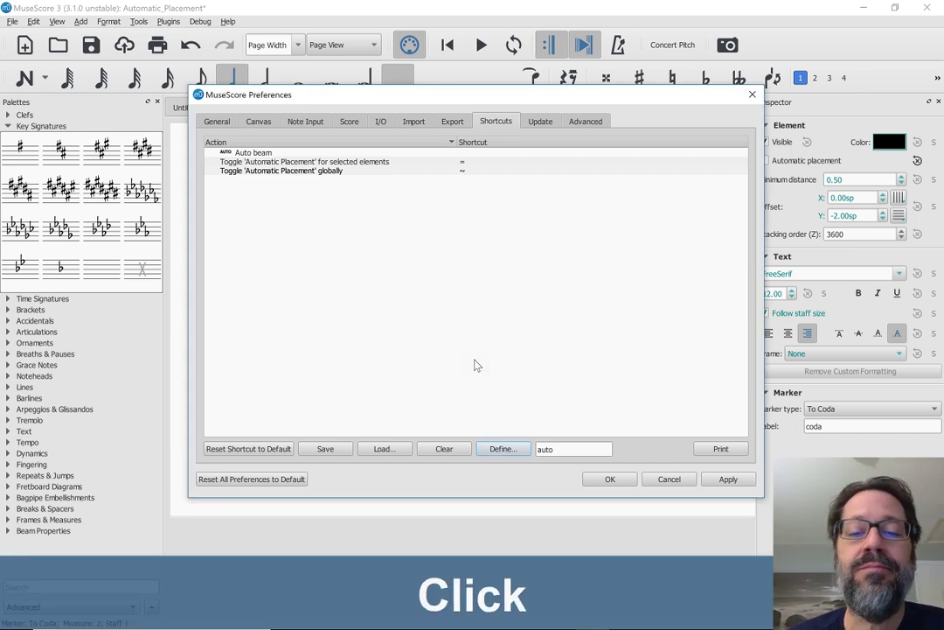
click(598, 483)
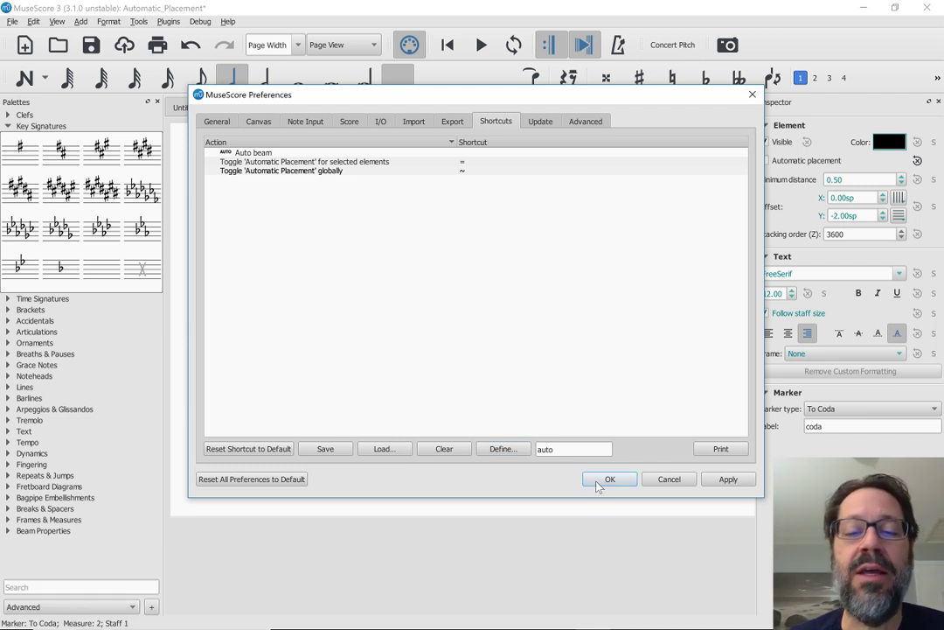
click(612, 482)
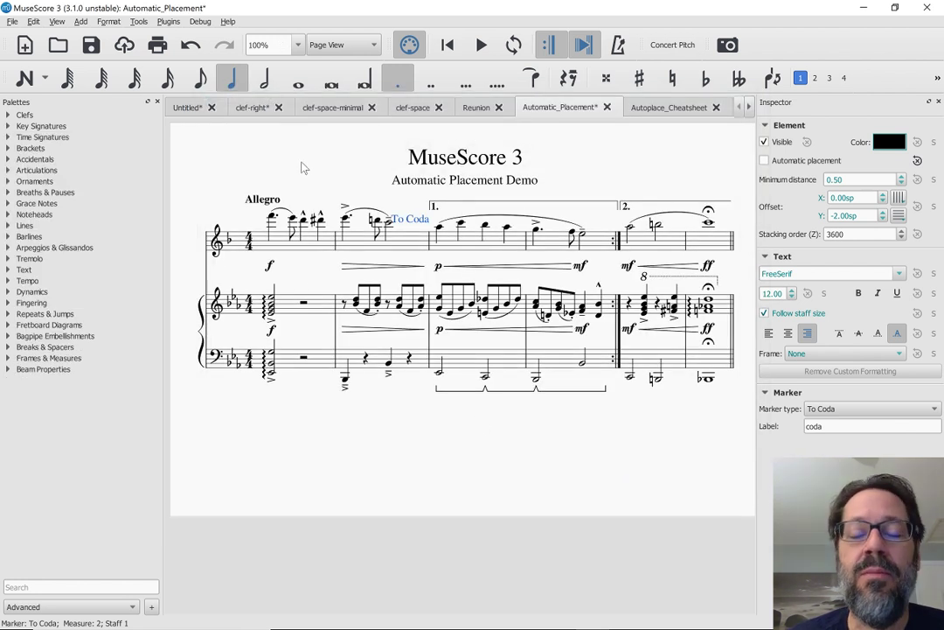
Undo the automatic placement change on the To Coda marker.
key(ctrl+z)
key(ctrl+z)
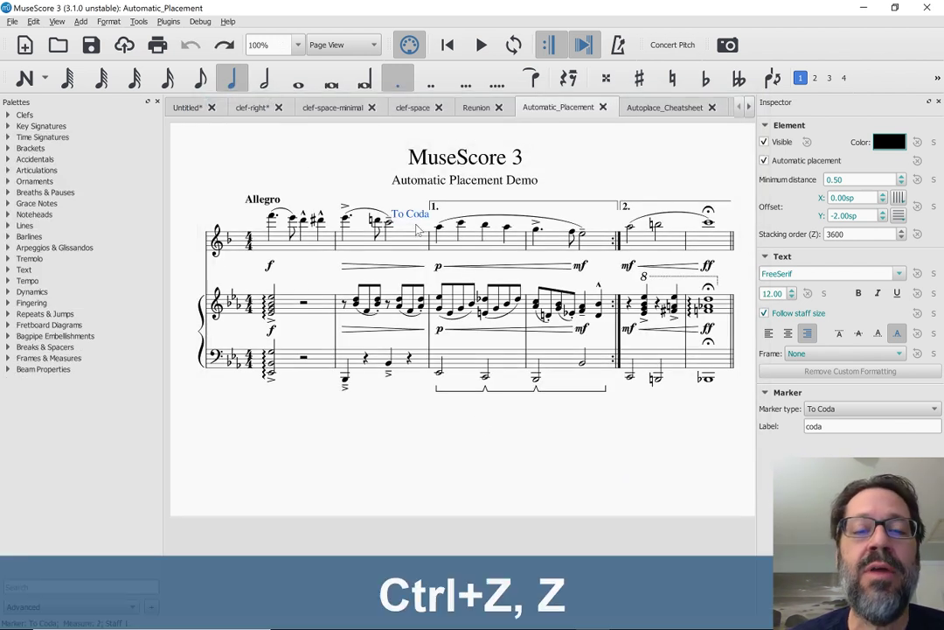
Toggle automatic placement off for the whole score and back on with nothing but the title frame selected.
click(339, 164)
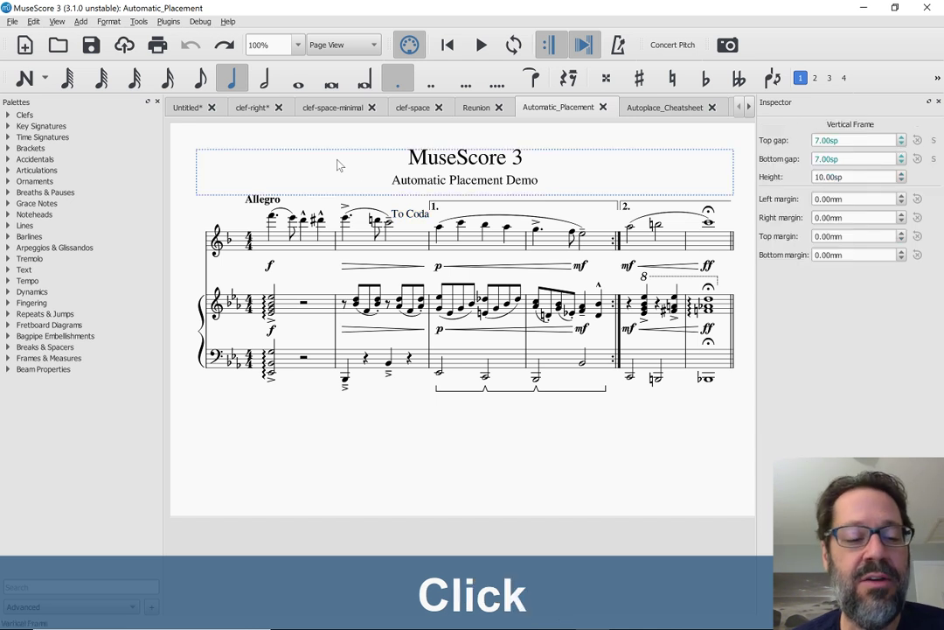
key(shift+grave)
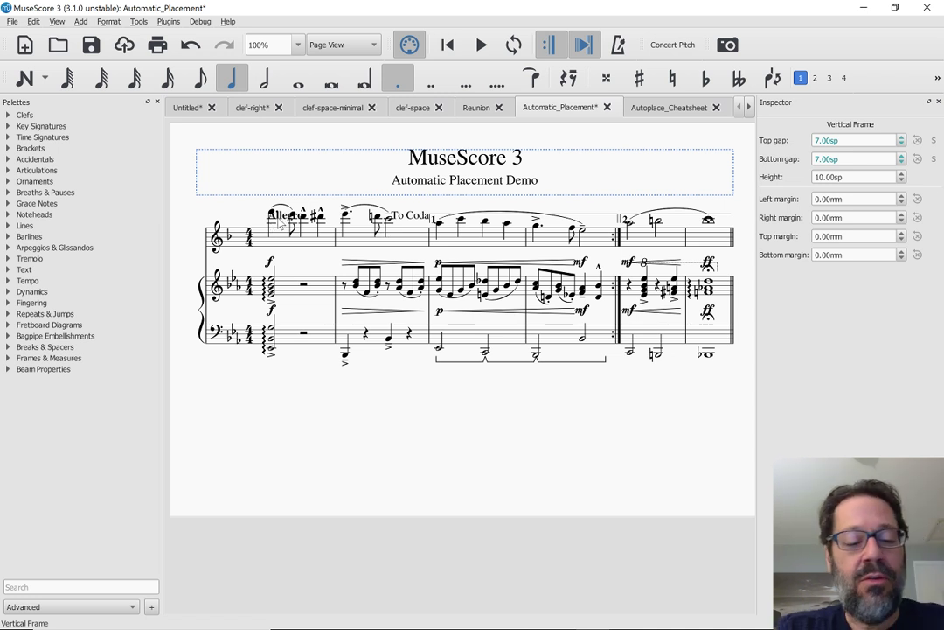
key(shift+grave)
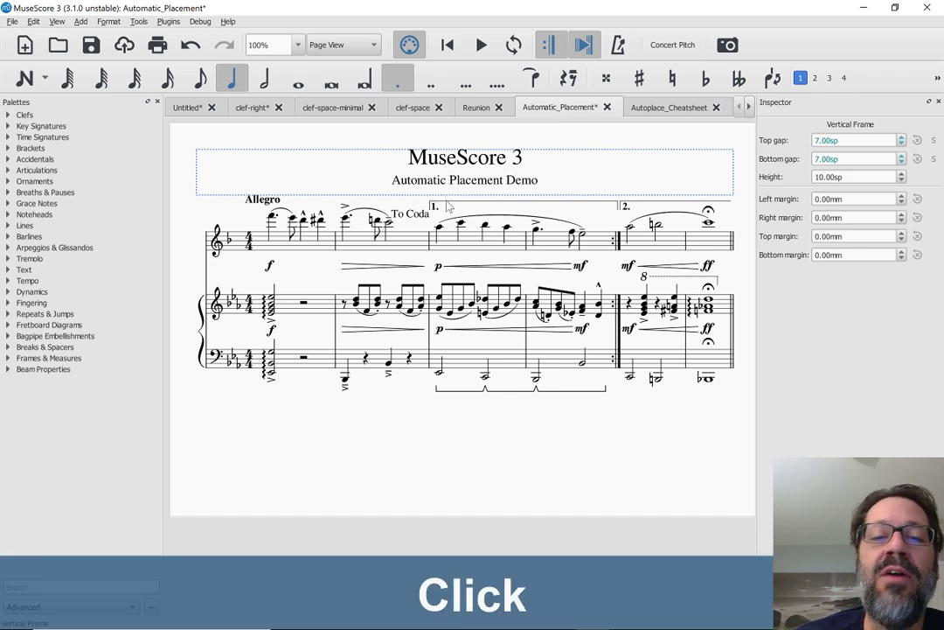
Try to move the first-ending volta up towards the title frame by hand, and undo the moves.
click(448, 205)
double_click(447, 206)
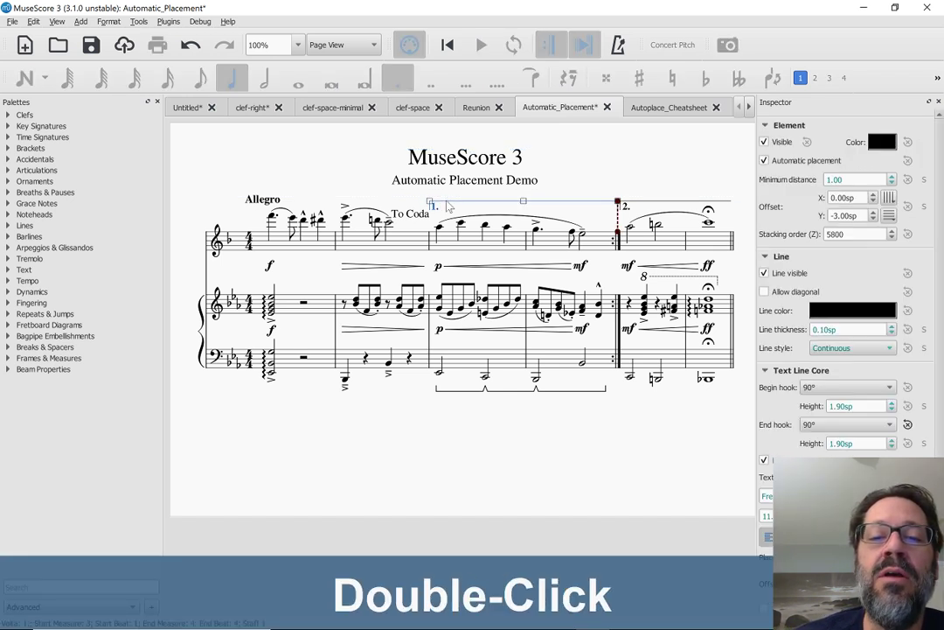
drag(523, 202, 514, 223)
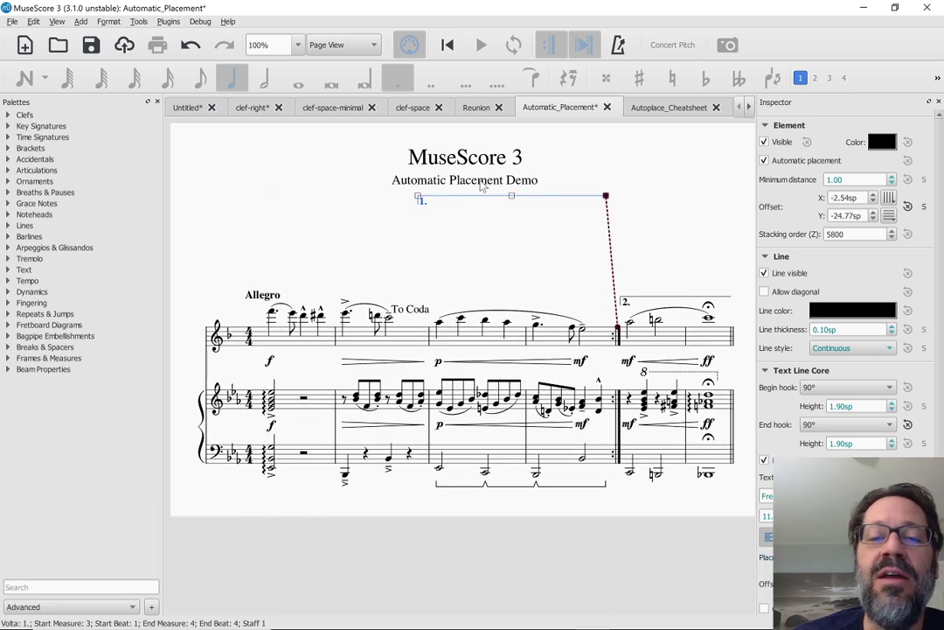
drag(514, 199, 506, 145)
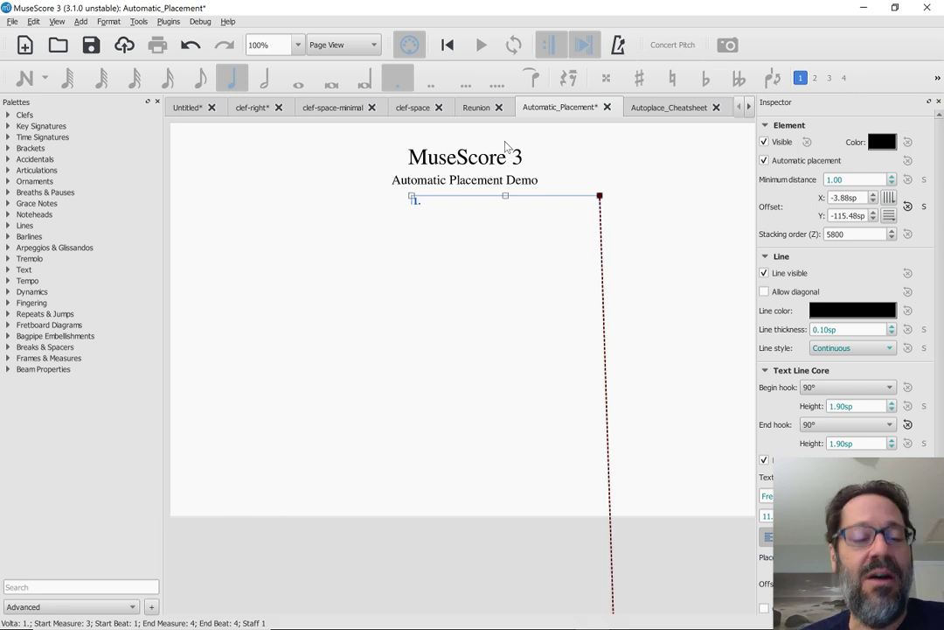
key(ctrl+z)
key(ctrl+z)
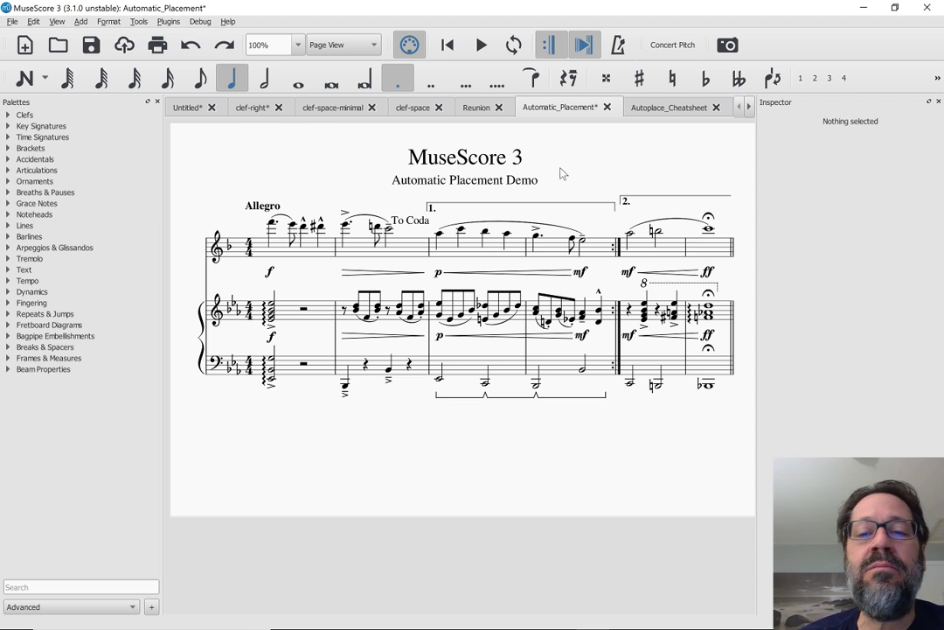
Undo all remaining changes in the Automatic_Placement score.
click(647, 200)
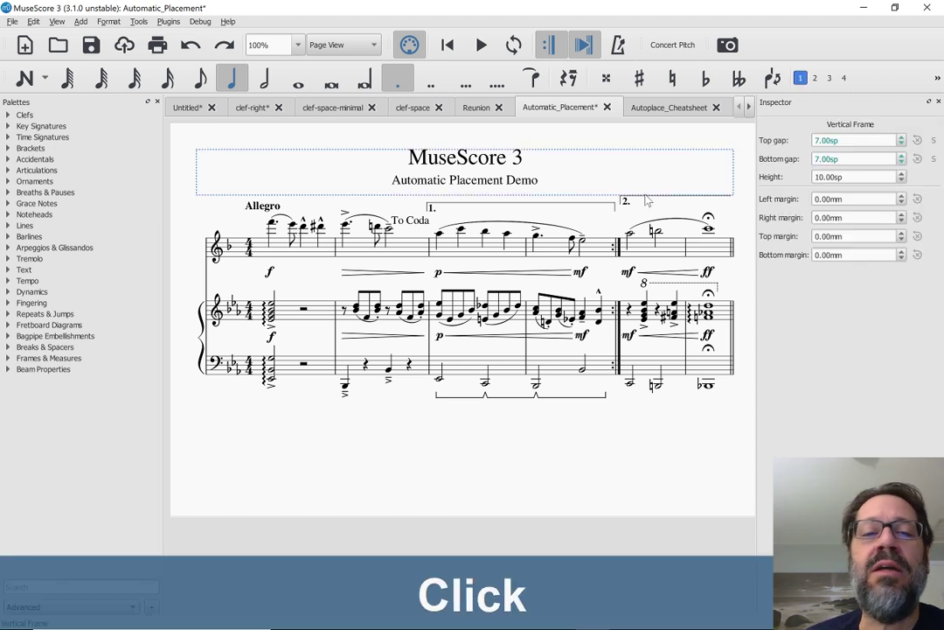
click(588, 207)
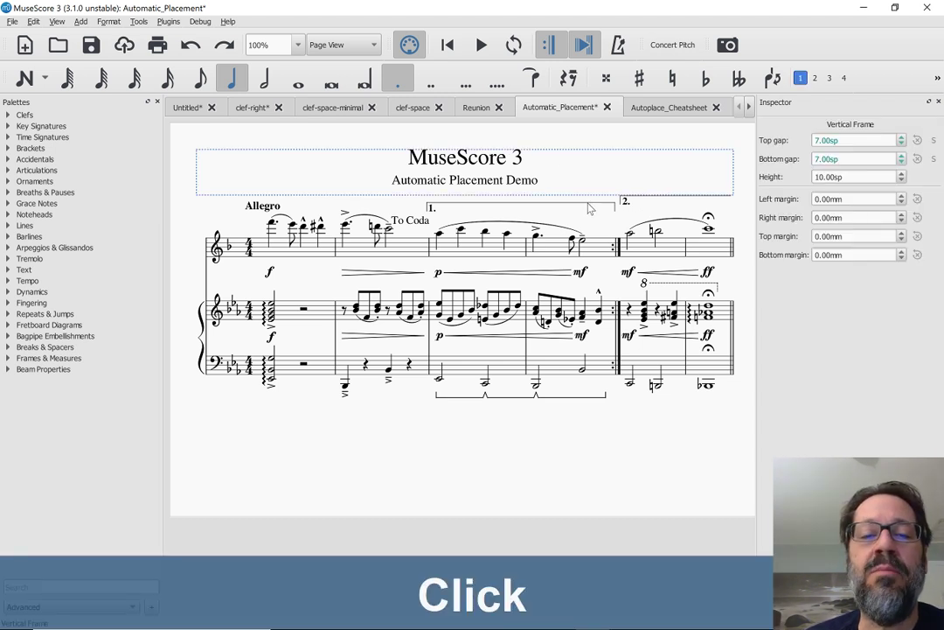
key(ctrl+z)
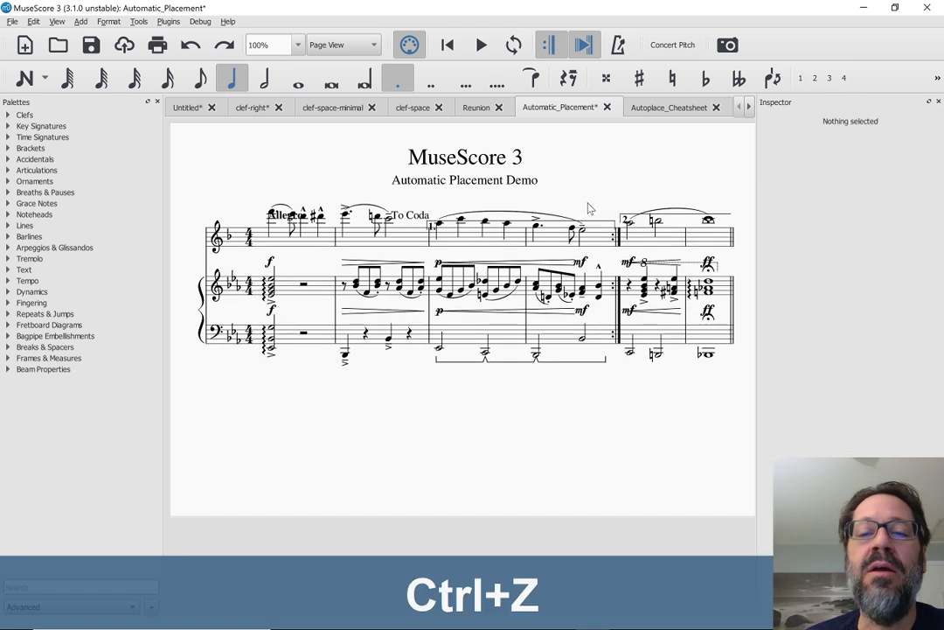
key(ctrl+z)
key(ctrl+z)
key(ctrl+z)
key(ctrl+z)
key(ctrl+z)
key(ctrl+z)
key(ctrl+z)
key(ctrl+z)
key(ctrl+z)
key(ctrl+z)
key(ctrl+z)
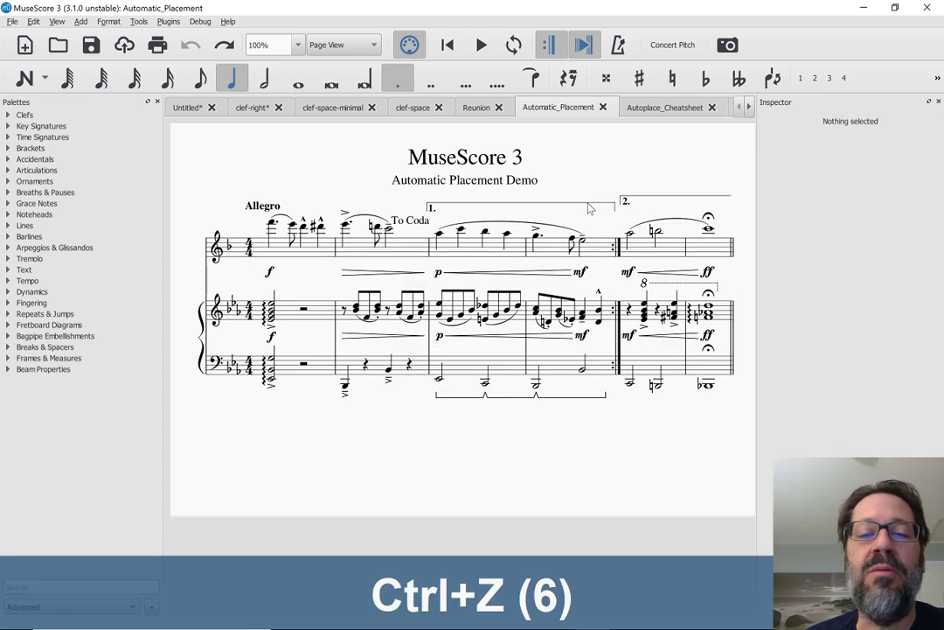
key(ctrl+z)
key(ctrl+z)
key(ctrl+z)
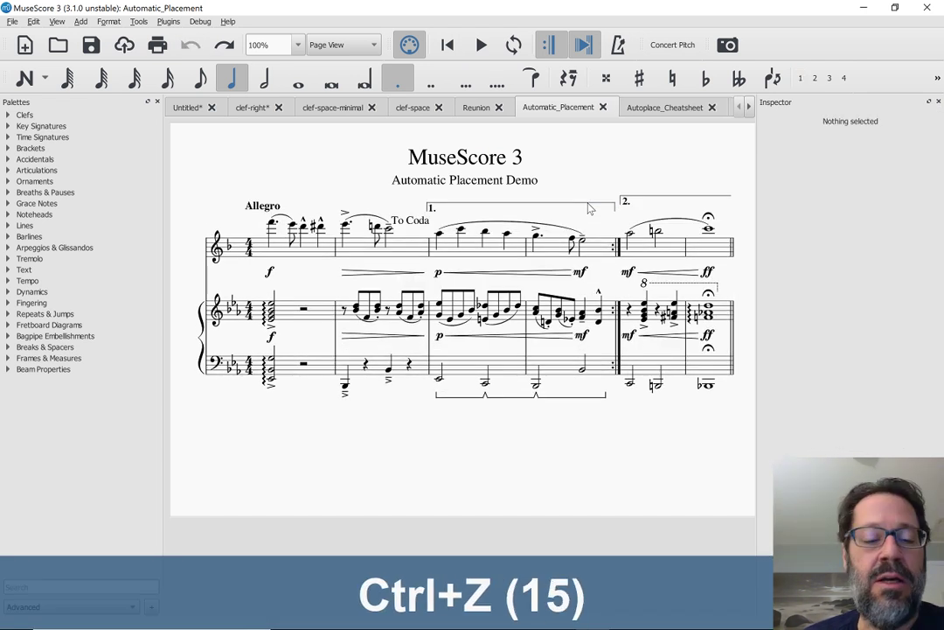
Close the Automatic_Placement score and reopen Automatic_Placement.mscz from the Scores folder.
key(ctrl+w)
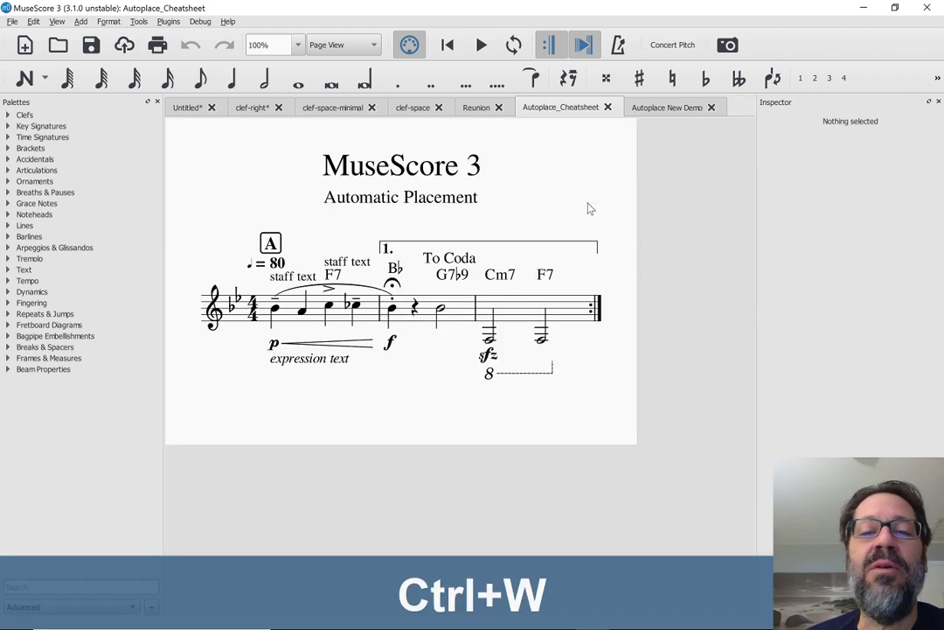
key(ctrl+o)
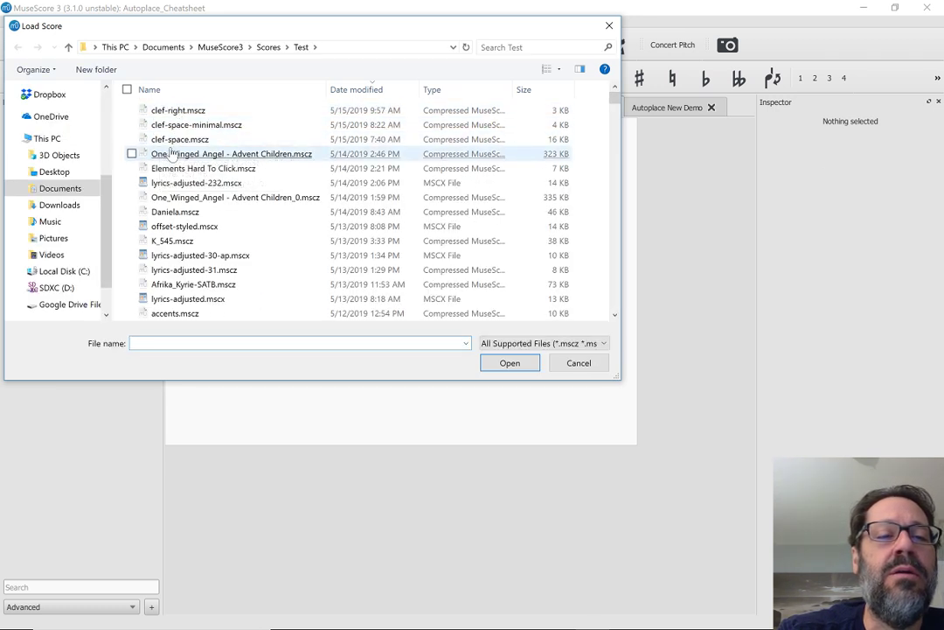
click(269, 47)
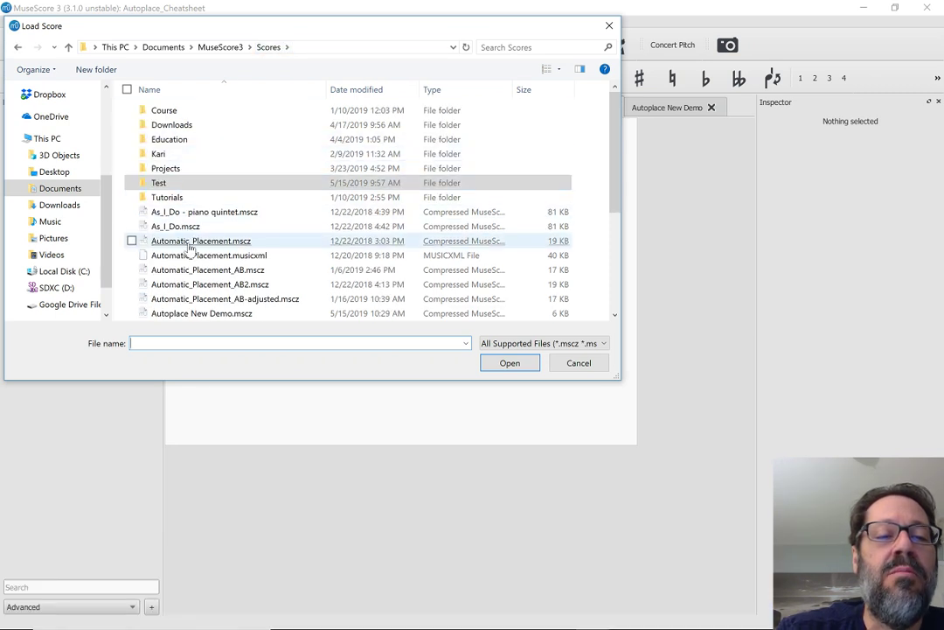
double_click(189, 247)
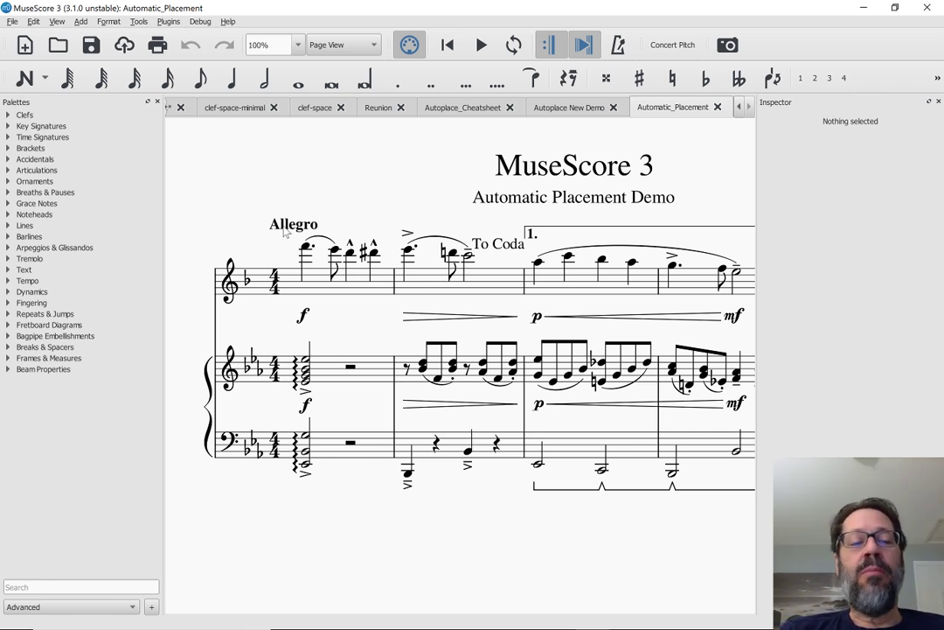
Switch to Chrome and copy the web address of the musescore-nightlies download page.
key(alt+Tab)
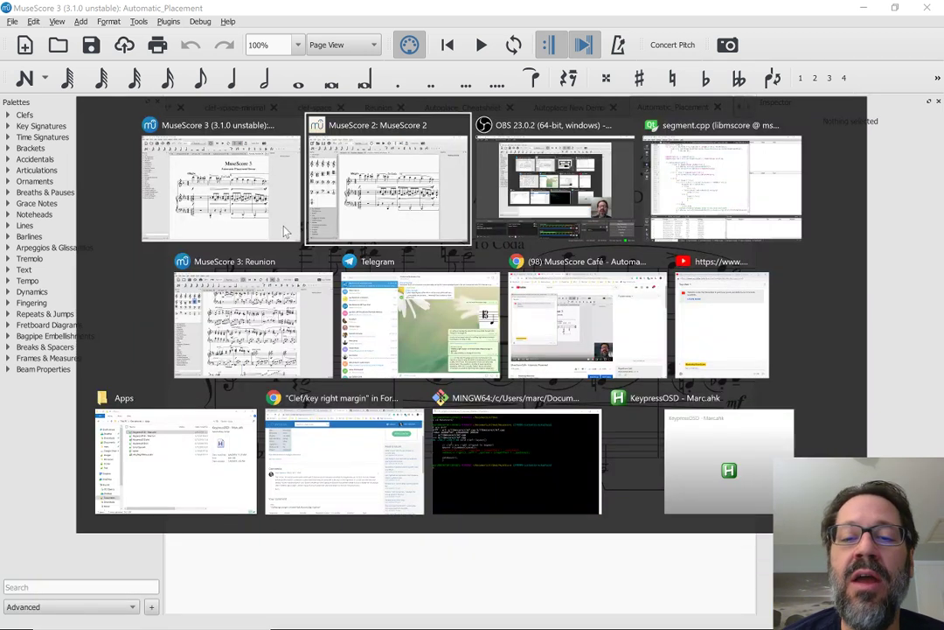
key(alt+Tab)
key(alt+Tab)
key(alt+Tab)
key(alt+Tab)
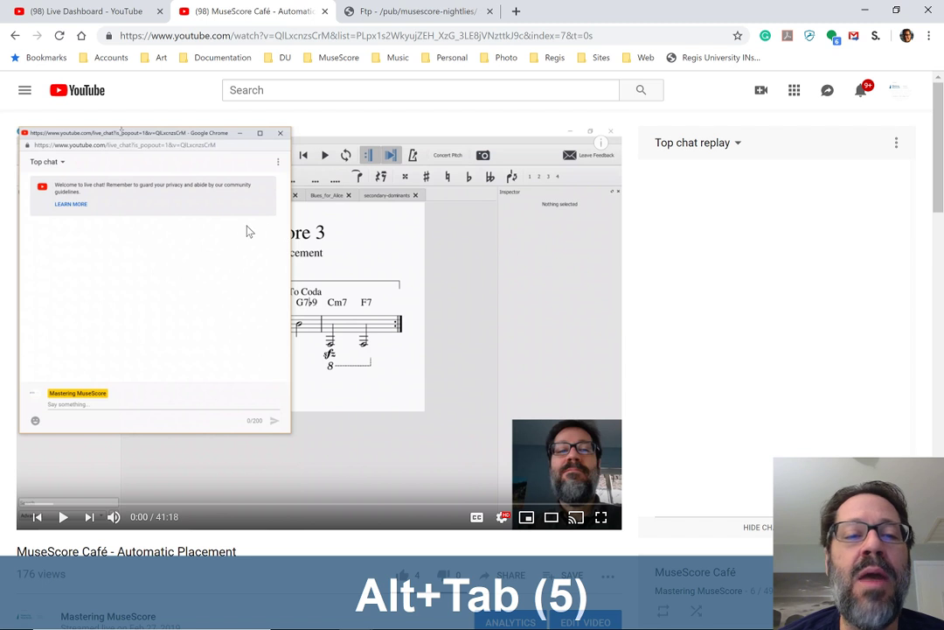
click(376, 17)
click(175, 35)
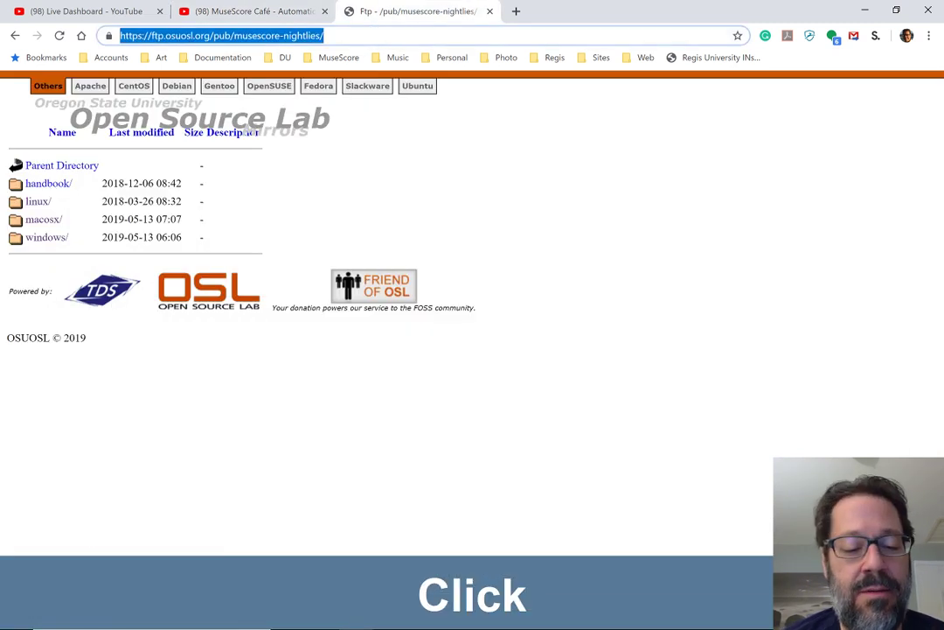
key(ctrl+c)
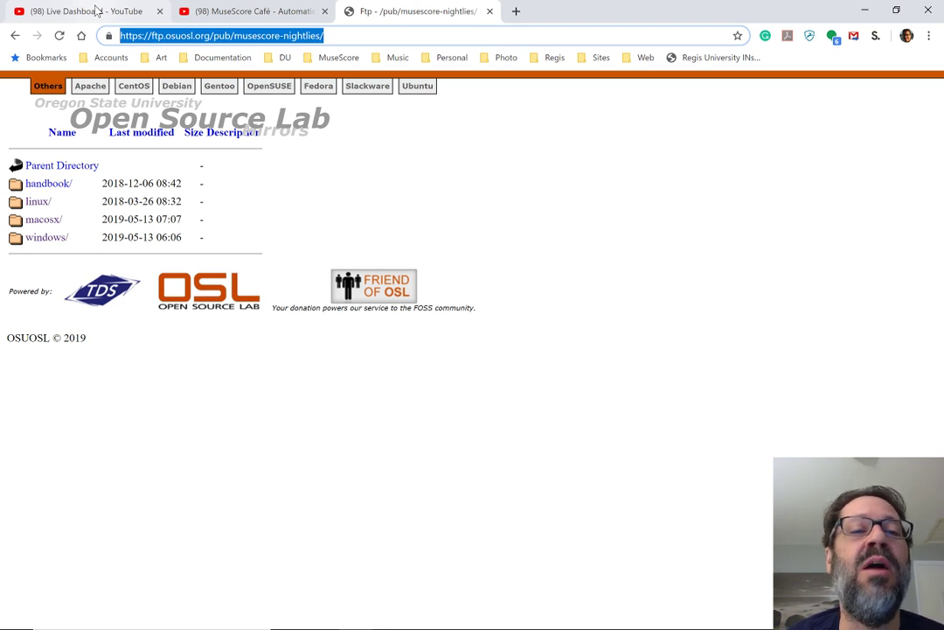
Show the YouTube live dashboard and switch to the stream's popped-out live chat window.
click(96, 11)
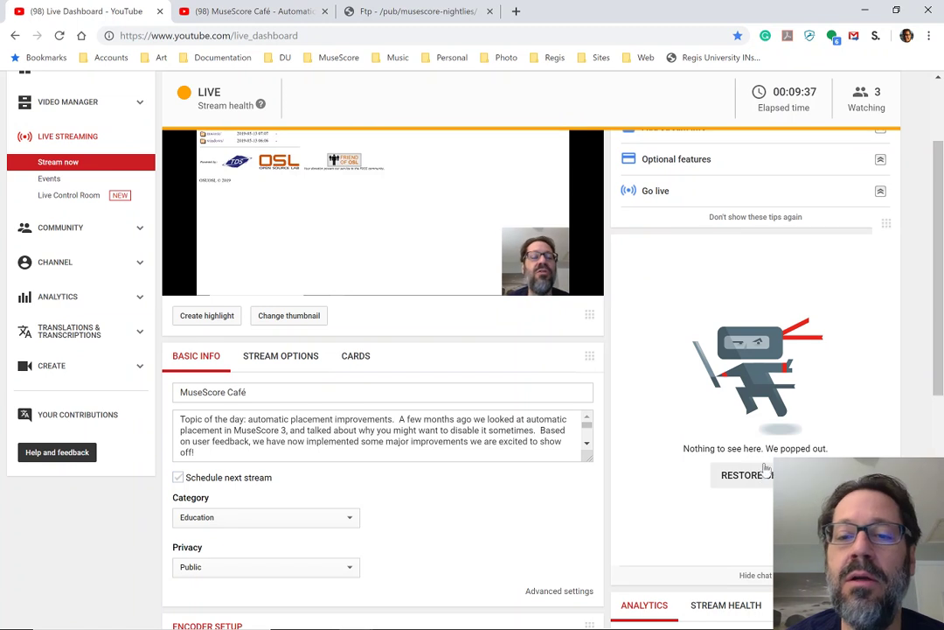
key(alt+Tab)
key(alt+Tab)
key(alt+Tab)
key(alt+Tab)
key(alt+Tab)
key(alt+Tab)
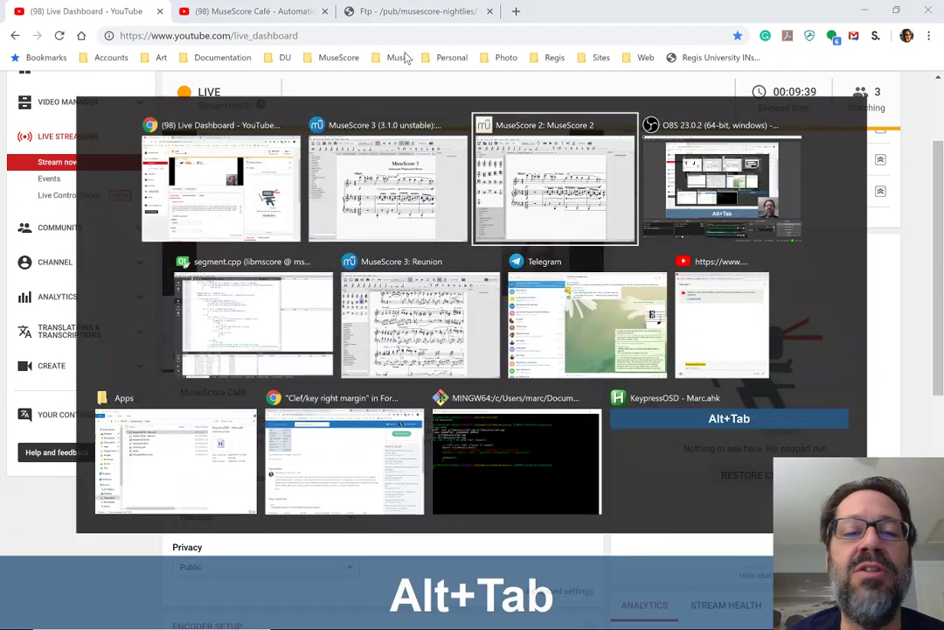
key(alt+Tab)
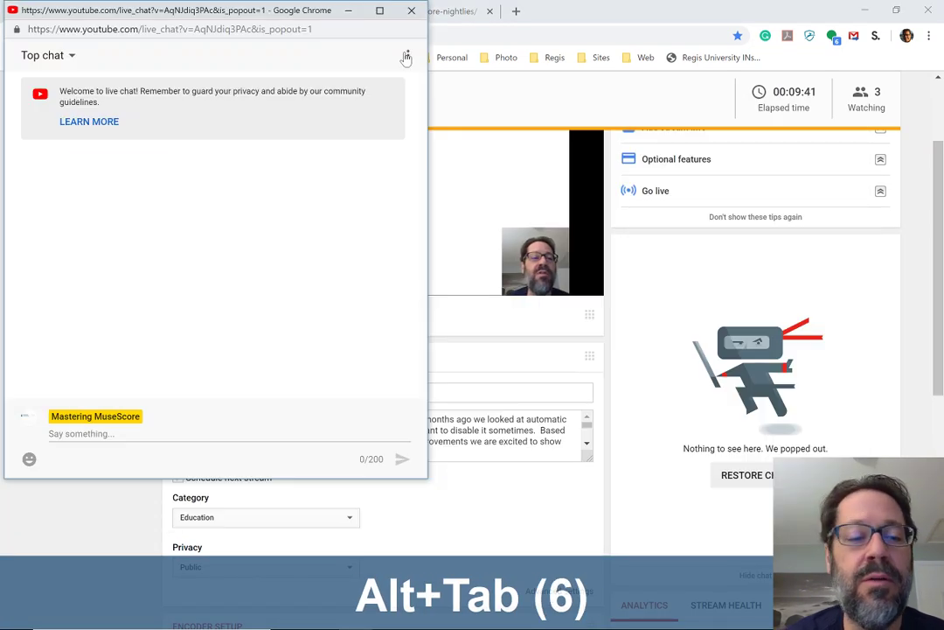
key(n)
key(l)
key(space)
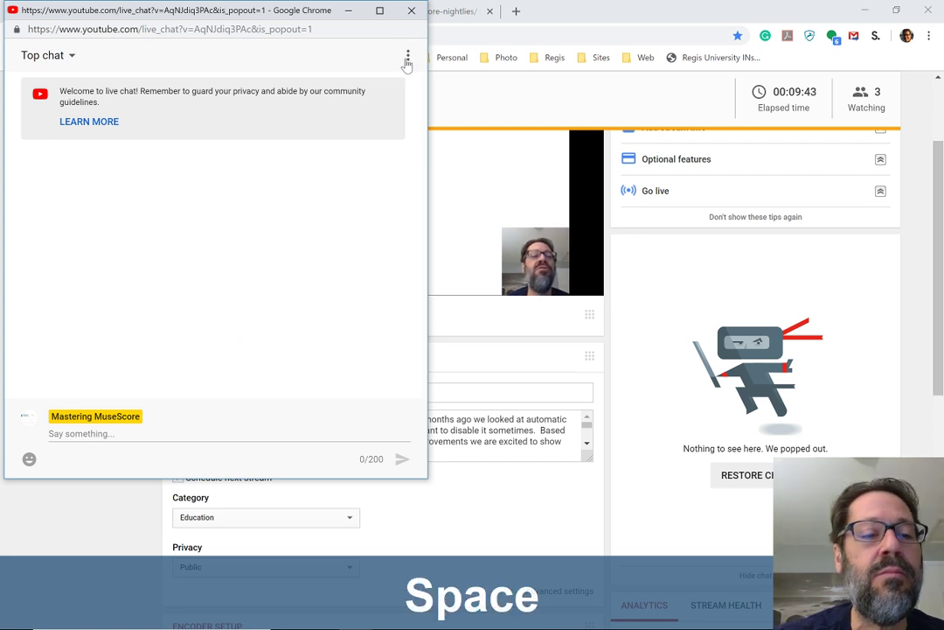
click(78, 433)
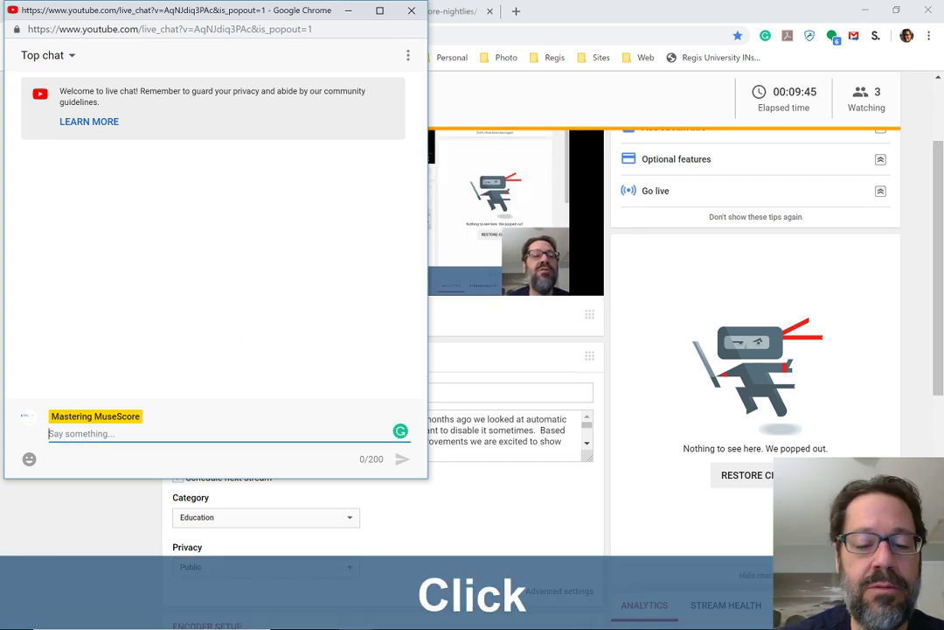
text(nightly builds:)
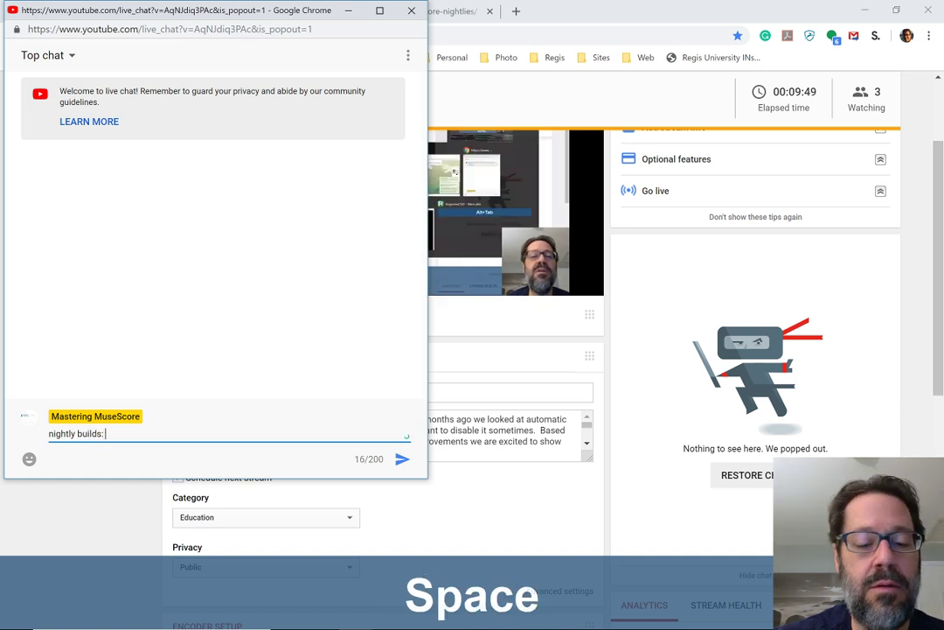
key(ctrl+v)
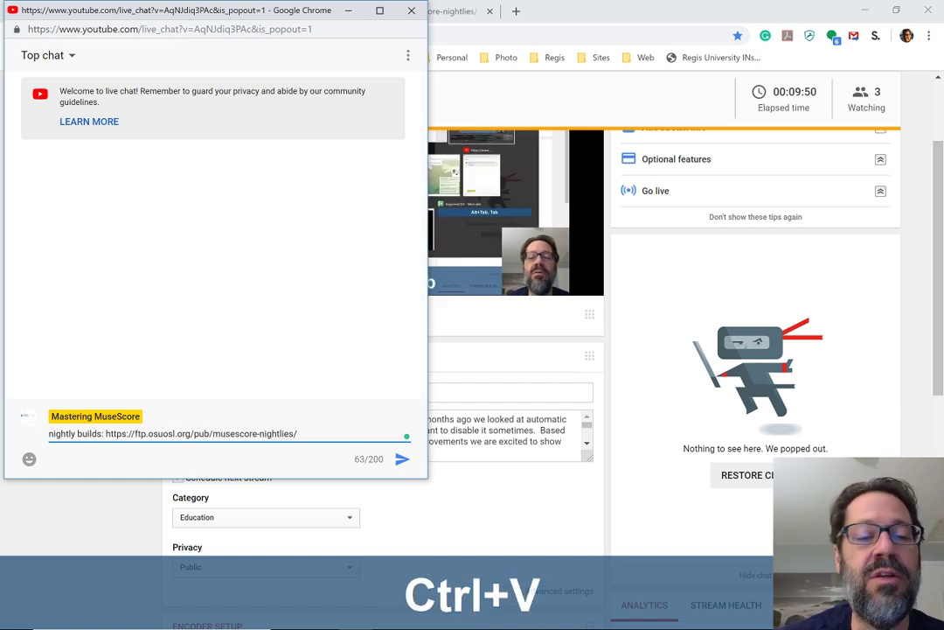
key(Return)
Return to the musescore-nightlies page and open its windows folder to view the development builds.
key(alt+Tab)
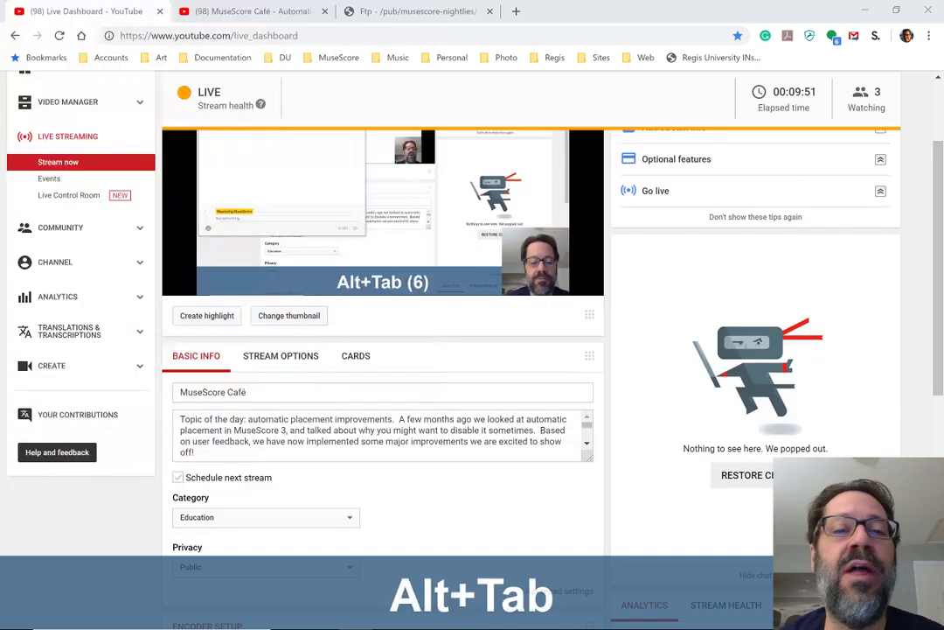
click(385, 12)
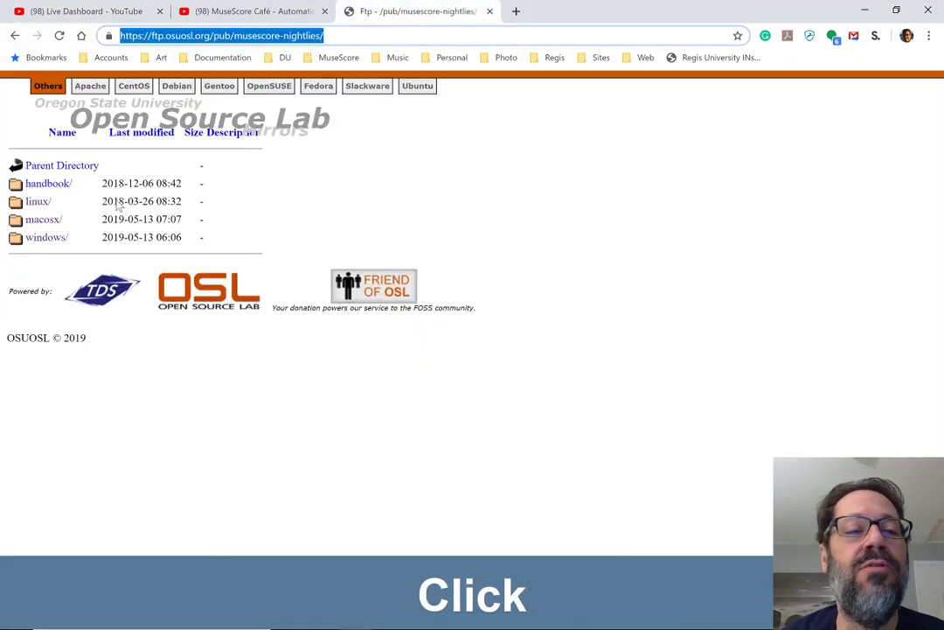
click(44, 240)
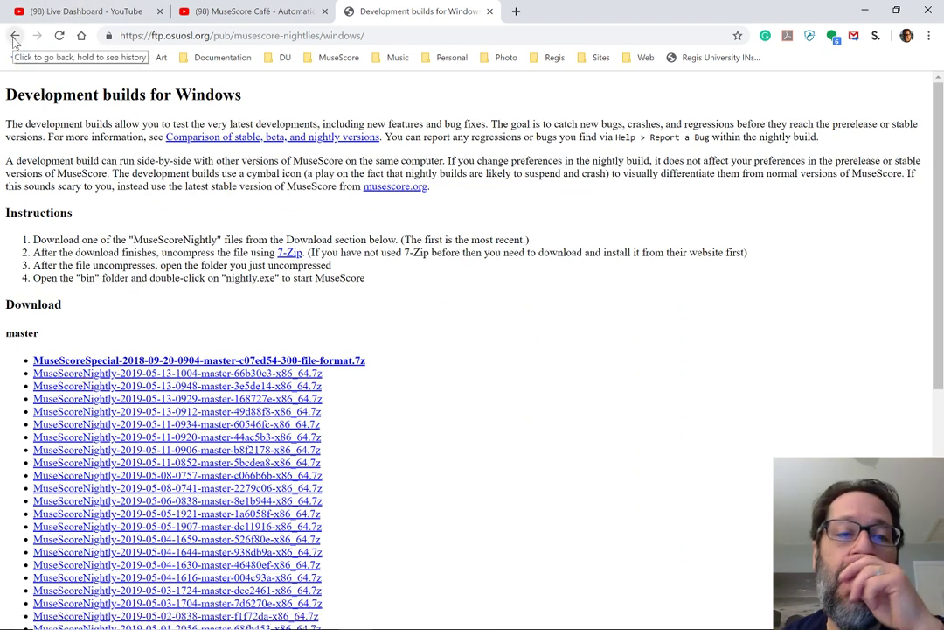
Switch to the other MuseScore 3 window, showing Reunion, and open the Automatic_Placement.mscz score from the Scores folder.
key(alt+Tab)
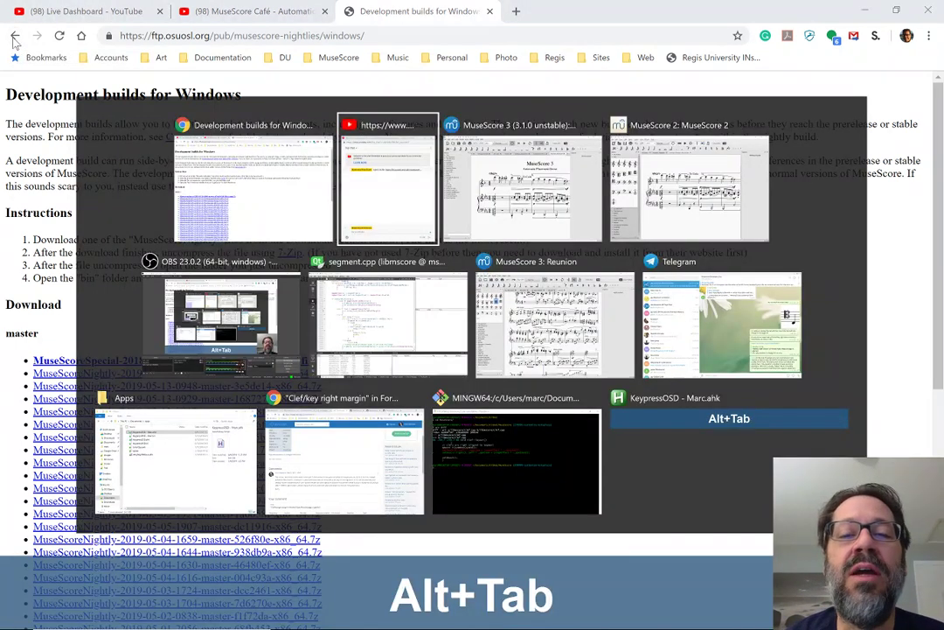
key(alt+Tab)
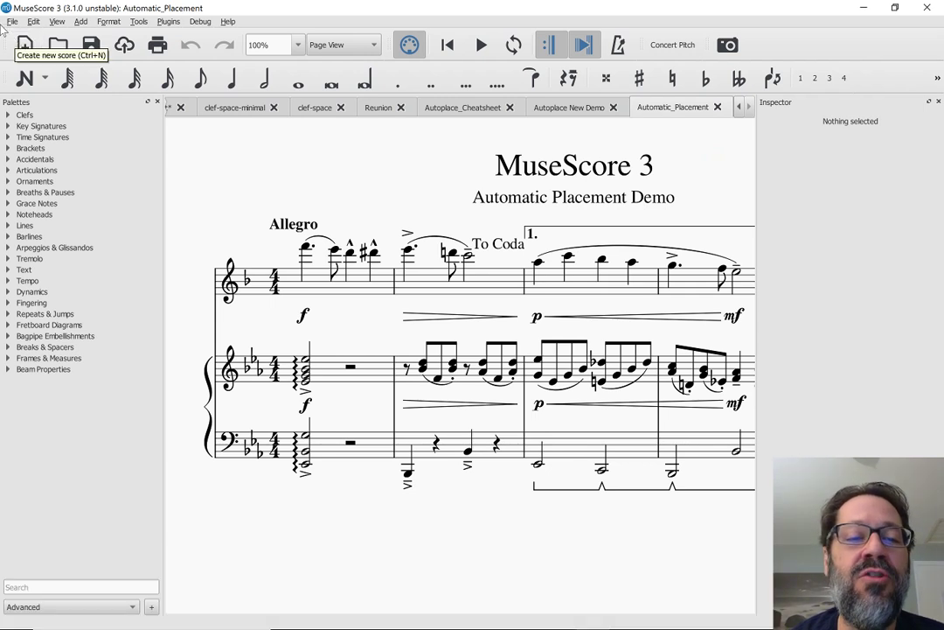
key(alt+Tab)
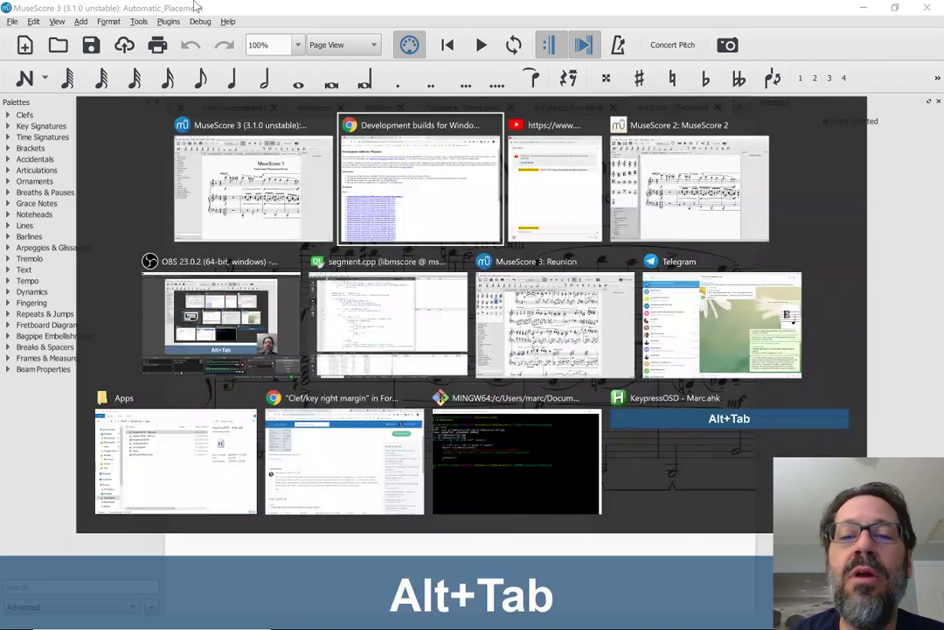
key(alt+Tab)
key(alt+Tab)
key(alt+Tab)
key(alt+Tab)
key(alt+Tab)
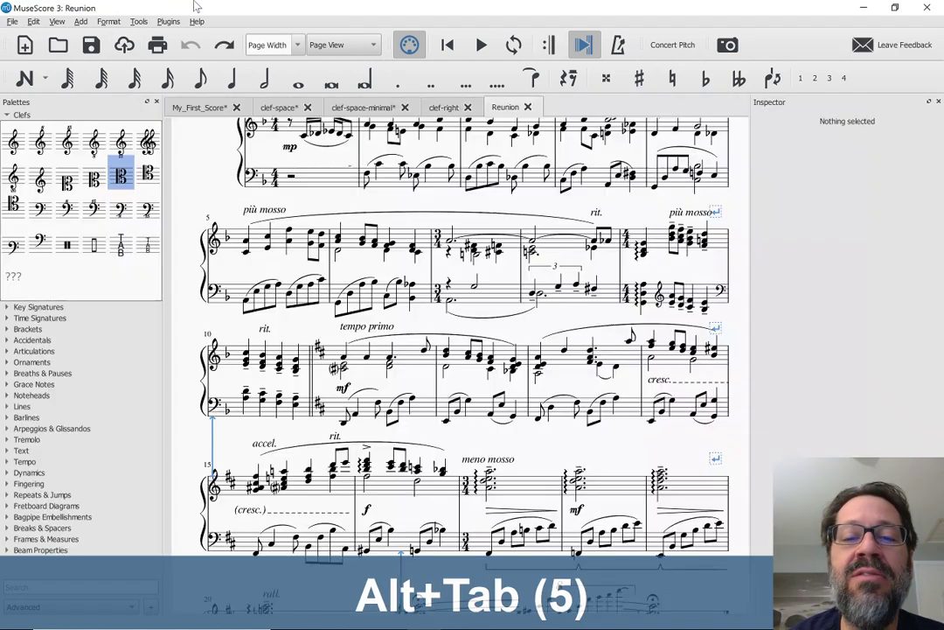
key(ctrl+o)
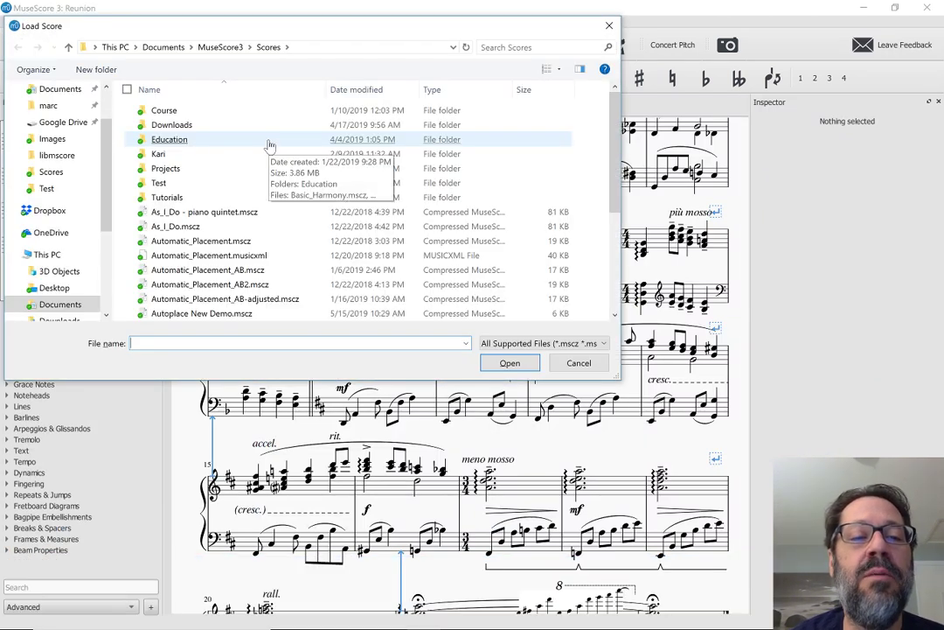
double_click(191, 242)
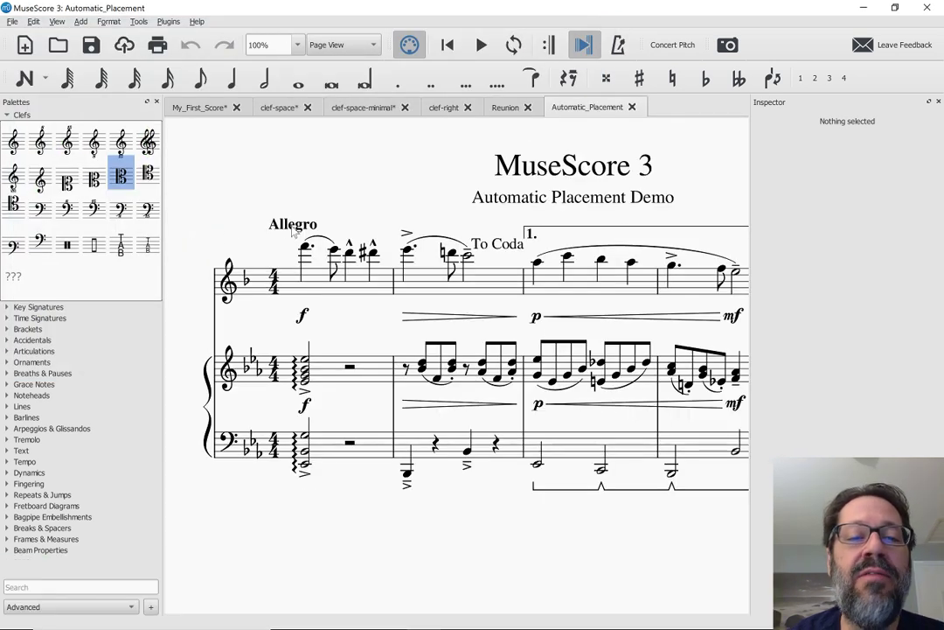
Try to move the Allegro tempo marking down onto the first measure of the top staff with automatic placement enabled.
click(293, 226)
drag(295, 225, 305, 268)
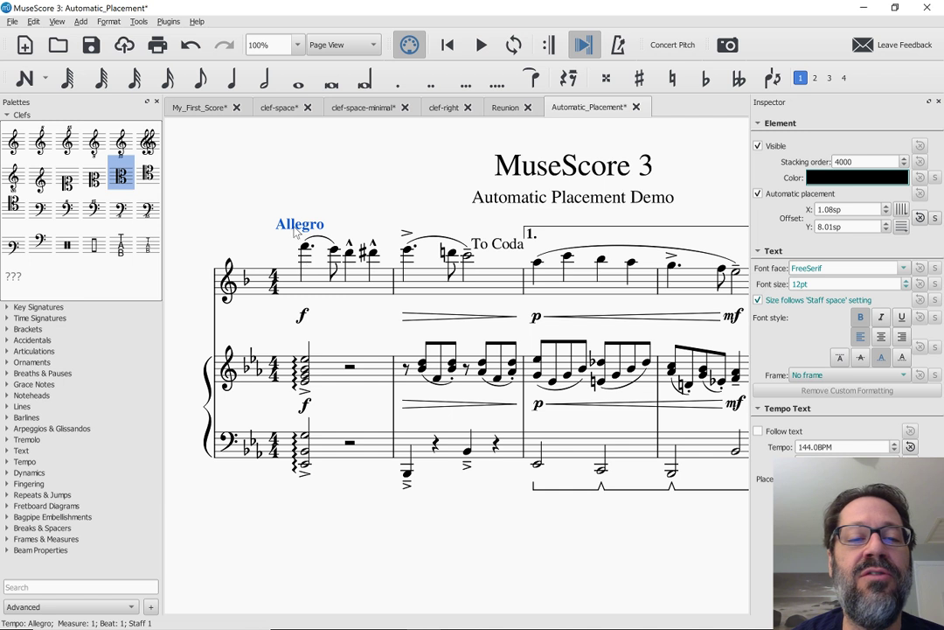
drag(297, 228, 308, 271)
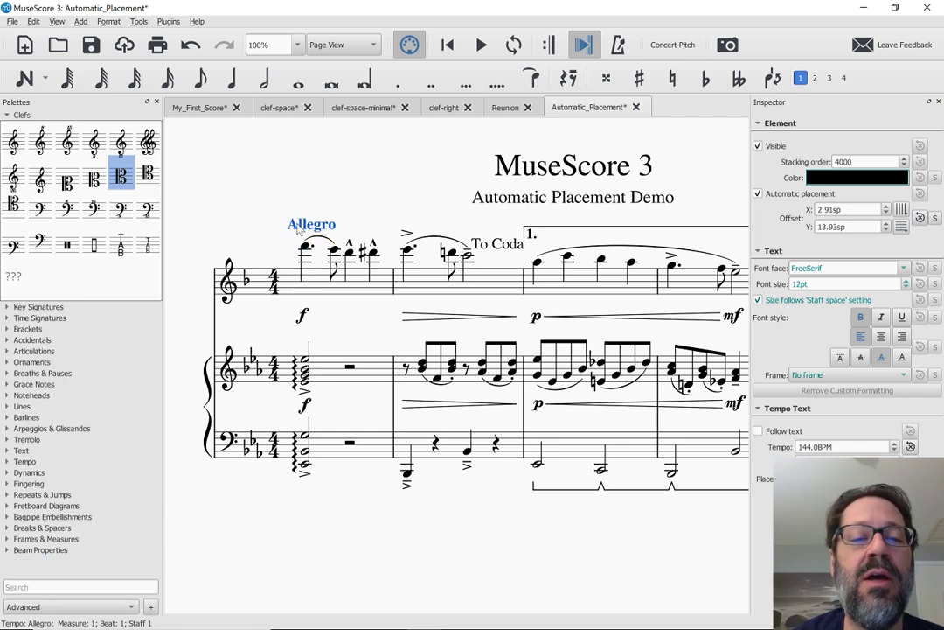
drag(298, 229, 299, 296)
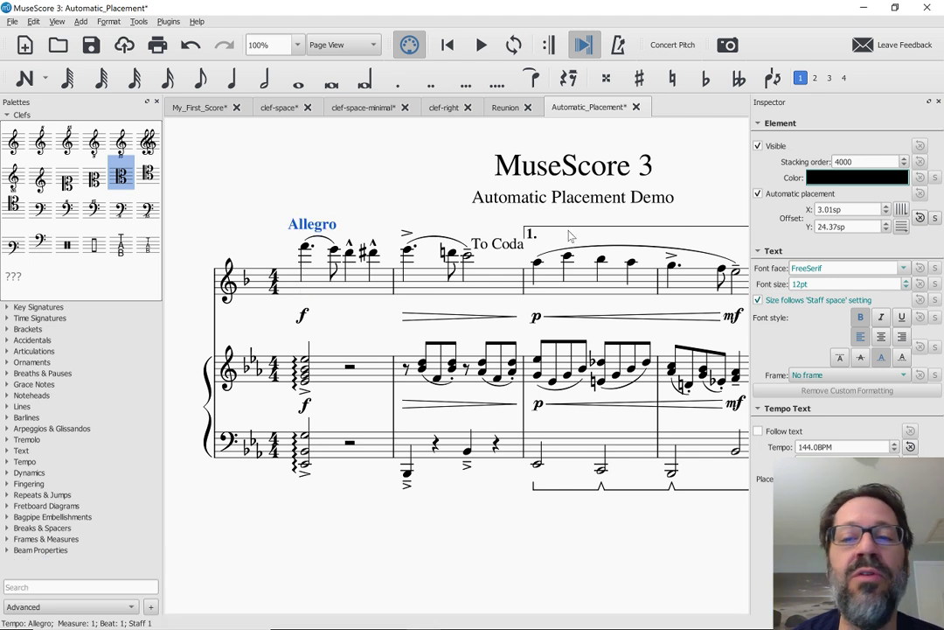
Move the Allegro marking above the top staff's clef with its automatic placement off, and re-enable automatic placement.
click(758, 194)
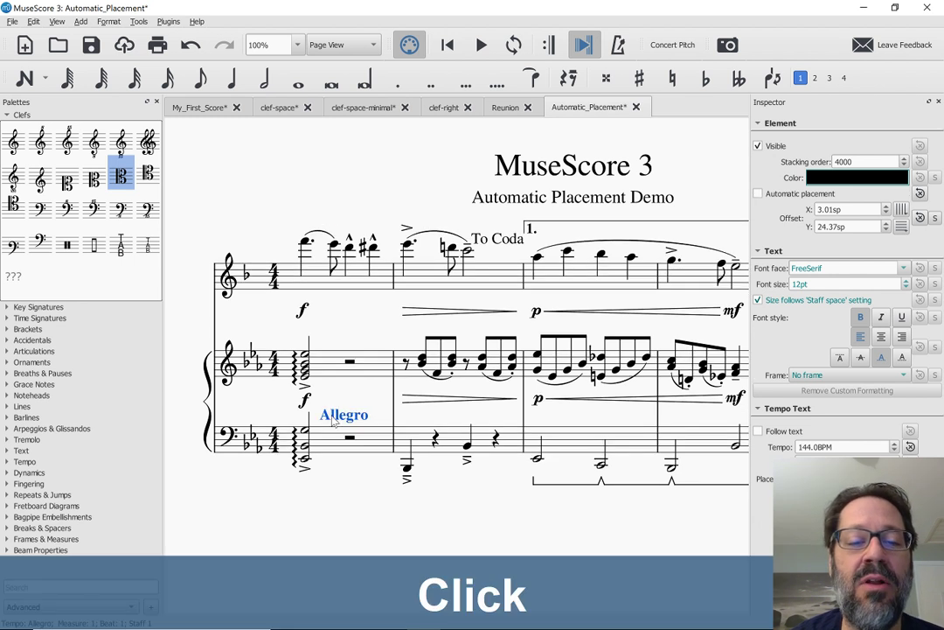
drag(332, 420, 249, 243)
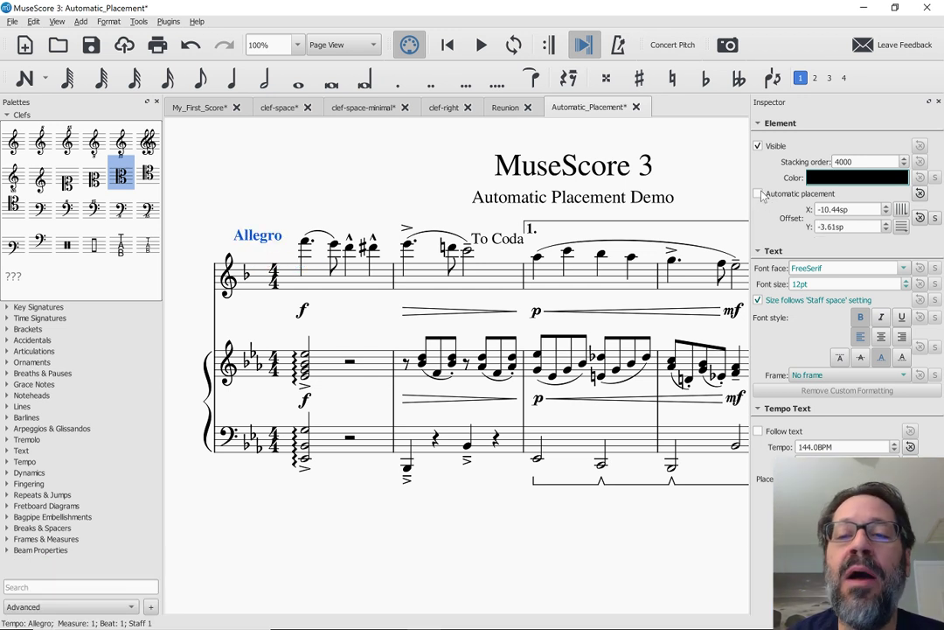
click(759, 194)
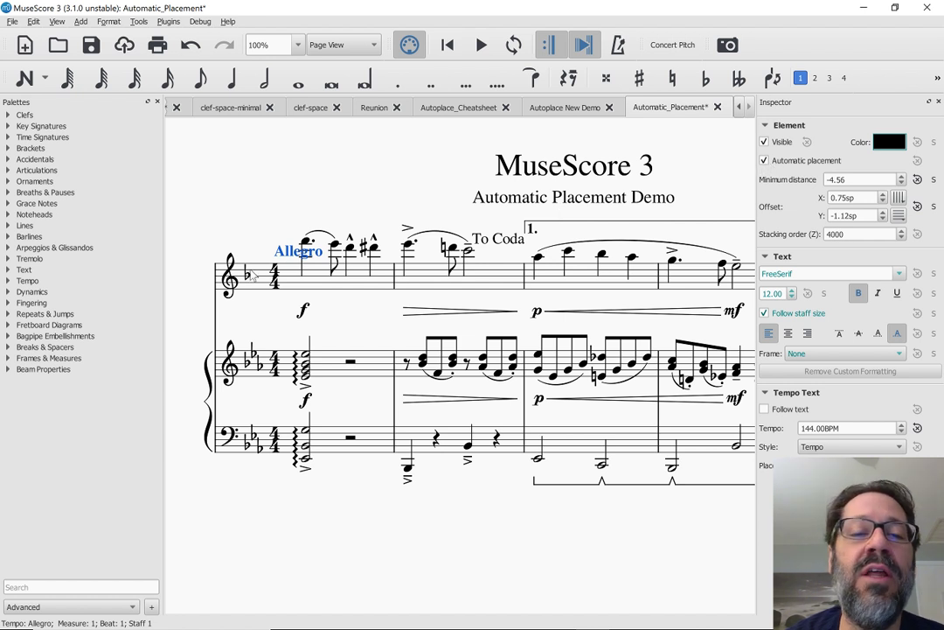
In the MuseScore 3.1.0 window, move the Allegro marking up beside the first note, at an offset of about X -0.54 sp, Y -2.74 sp.
drag(286, 254, 277, 242)
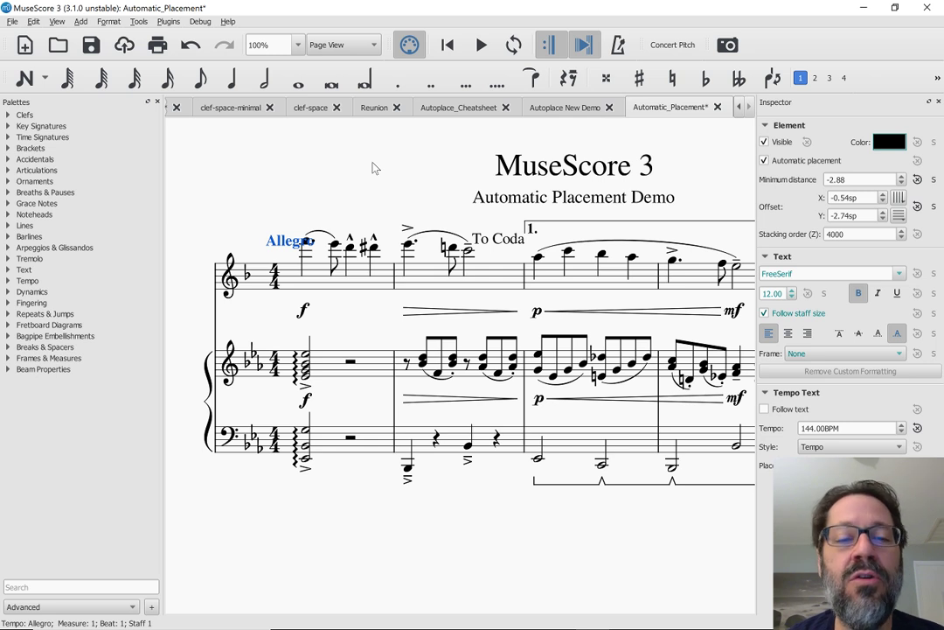
In the other MuseScore 3 window, turn off automatic placement for Allegro and move it beside the first note, at about X -6.35 sp, Y -2.97 sp.
key(alt+Tab)
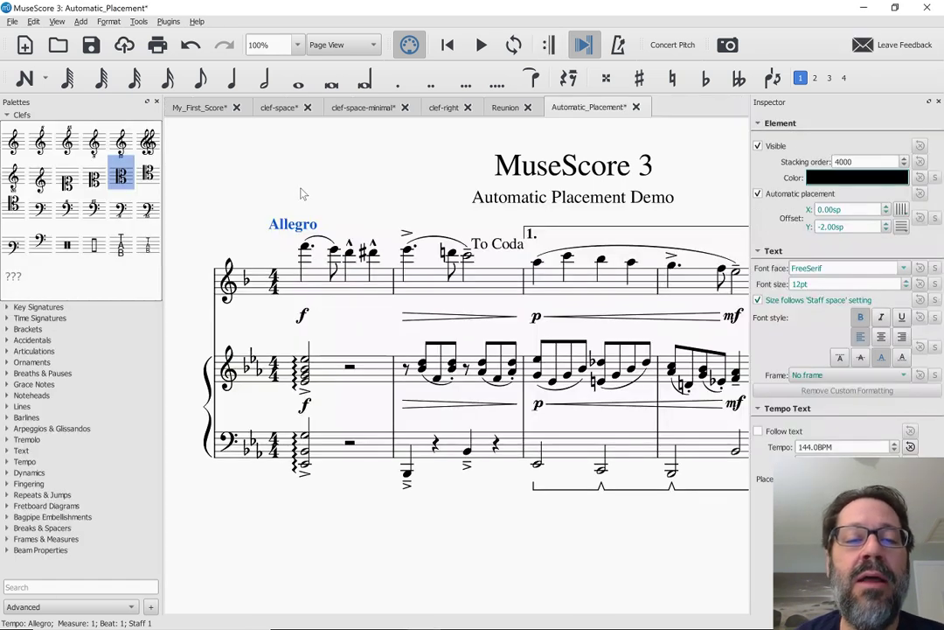
drag(288, 226, 278, 251)
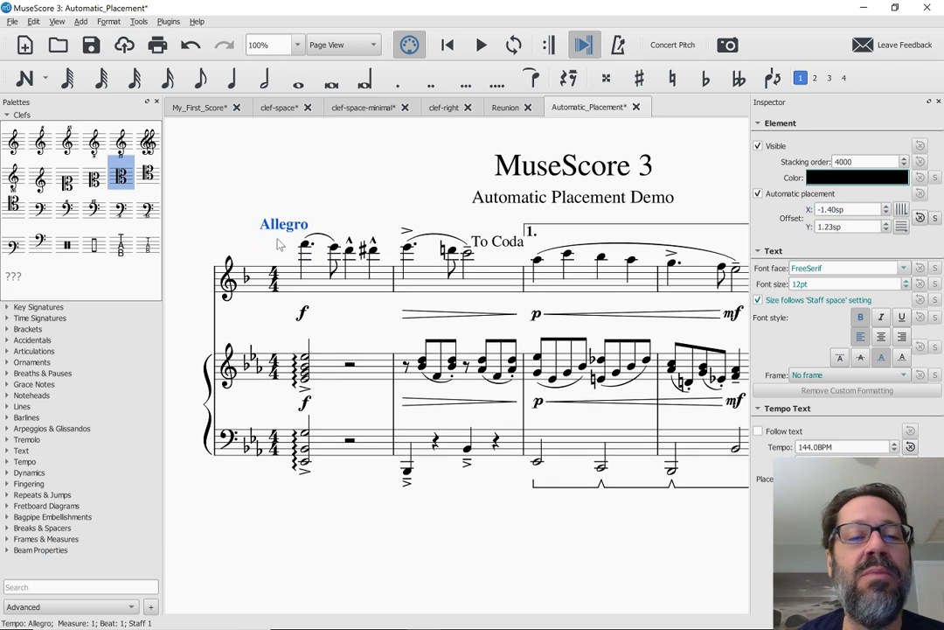
click(758, 195)
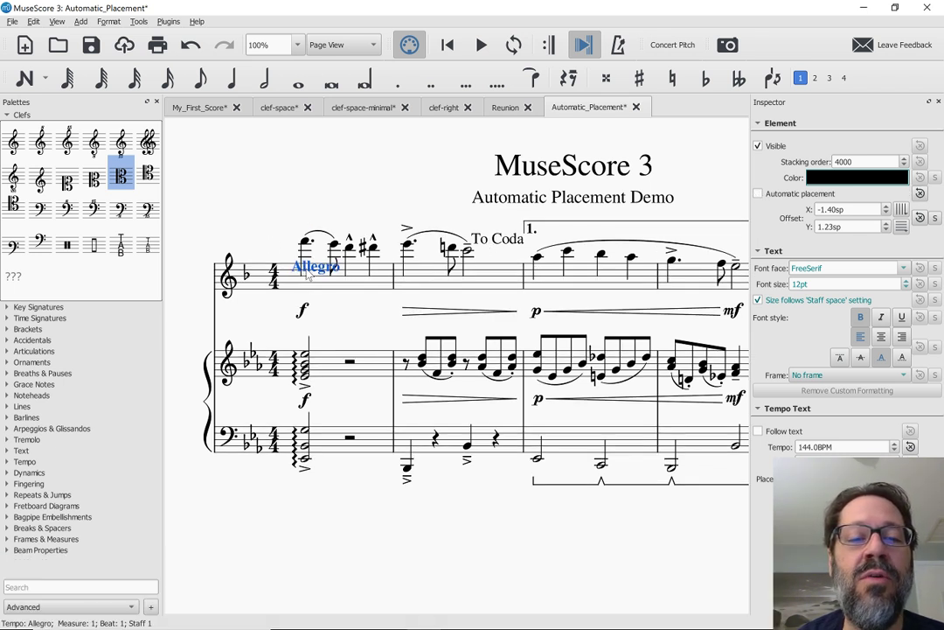
drag(312, 273, 280, 248)
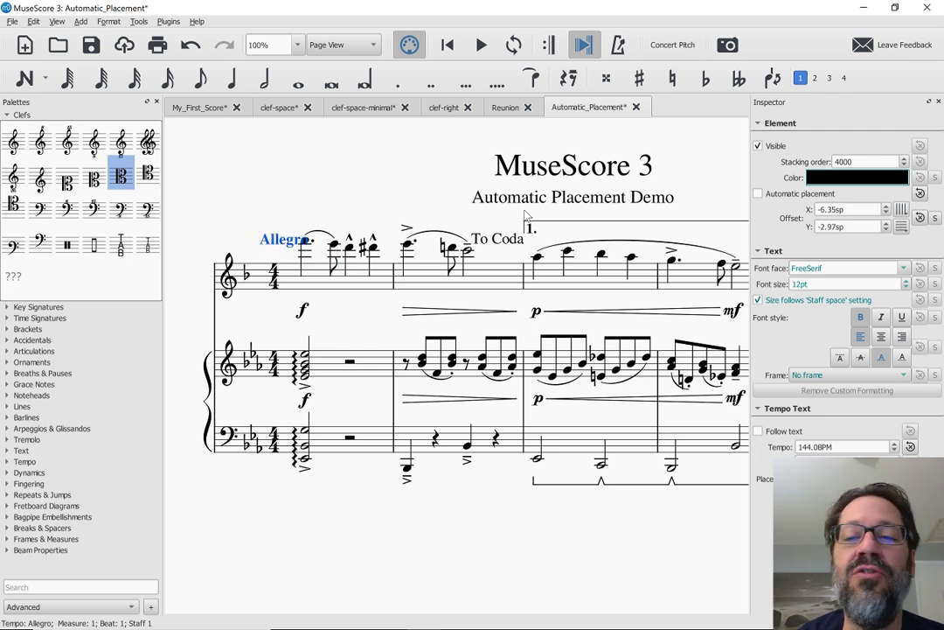
Select the top staff's first measure and raise its notes by several semitones.
click(315, 278)
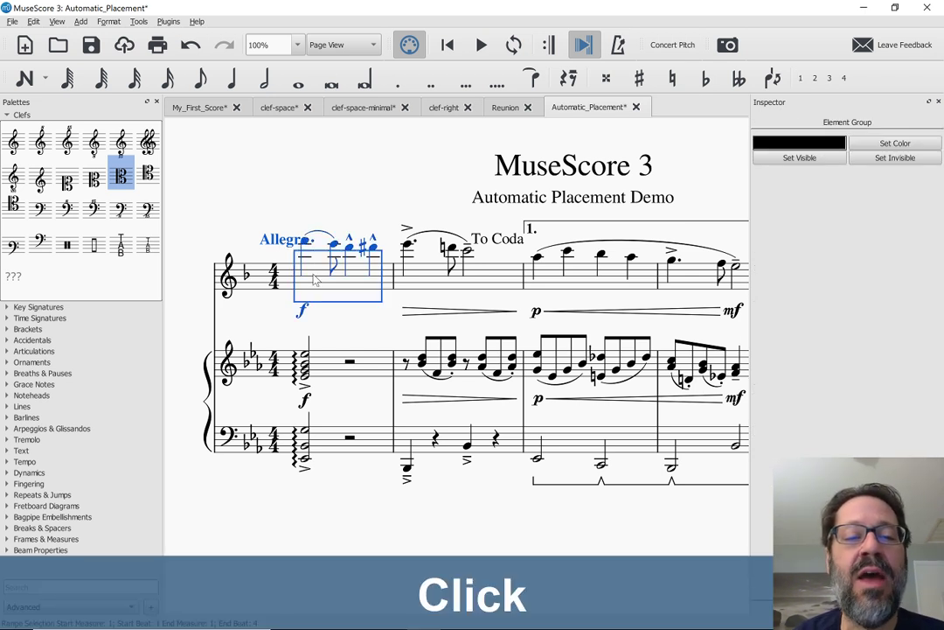
key(Up)
key(Up)
key(Up)
key(Up)
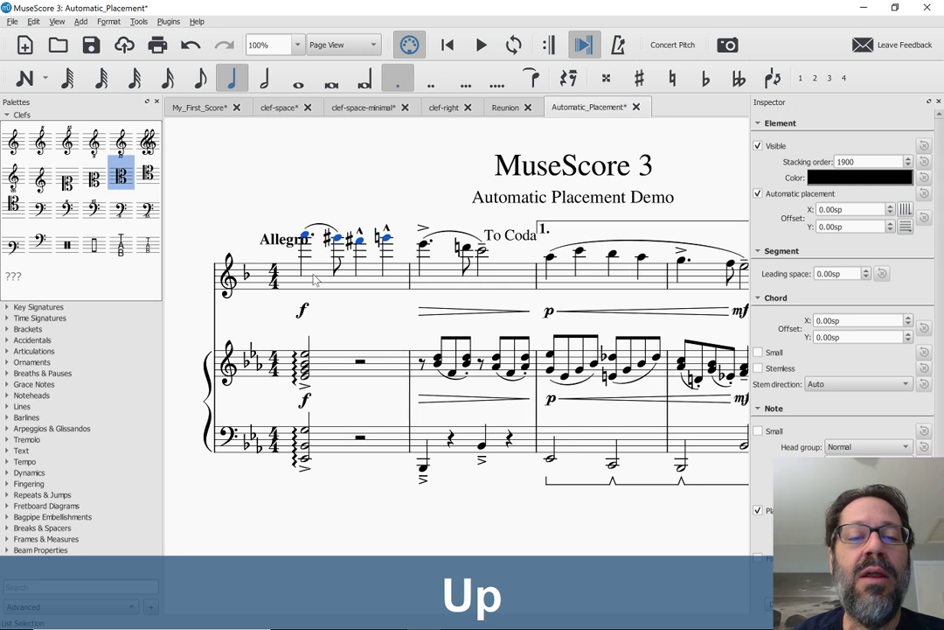
key(Up)
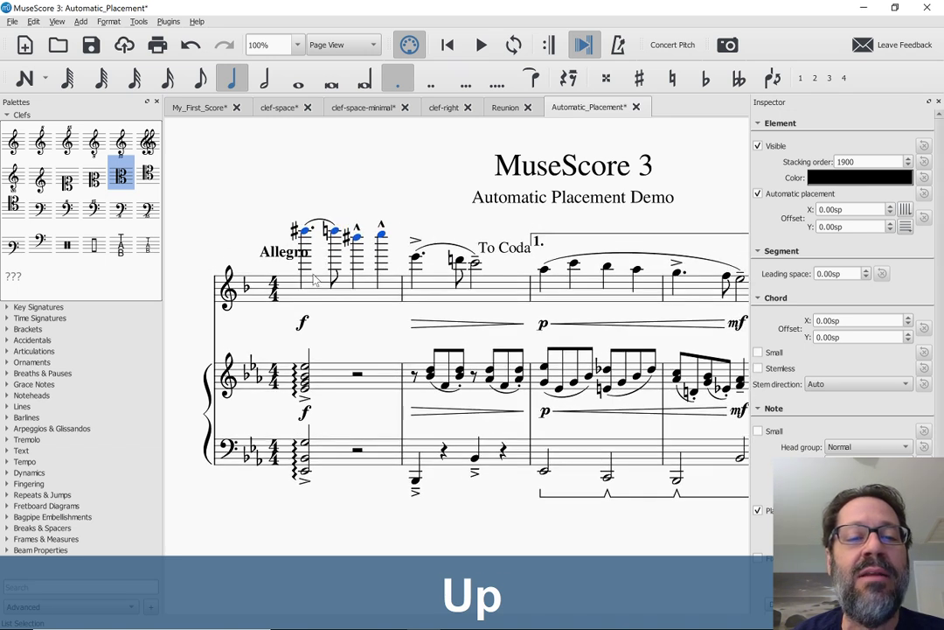
Lower the raised first-measure notes of the top staff back down by semitones.
key(Down)
key(Down)
key(Down)
key(Down)
key(Down)
key(Down)
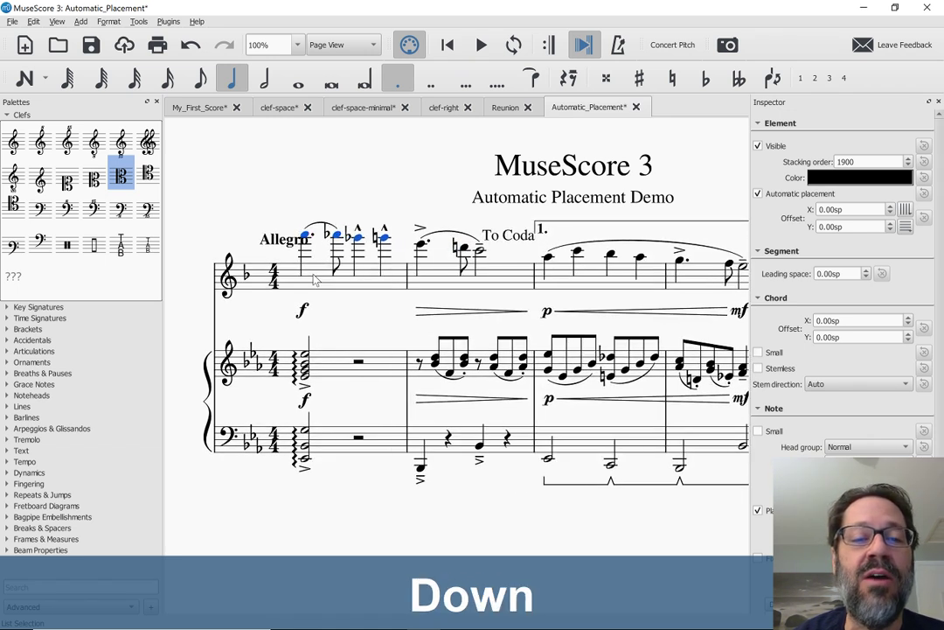
key(Down)
key(Down)
key(Down)
key(Down)
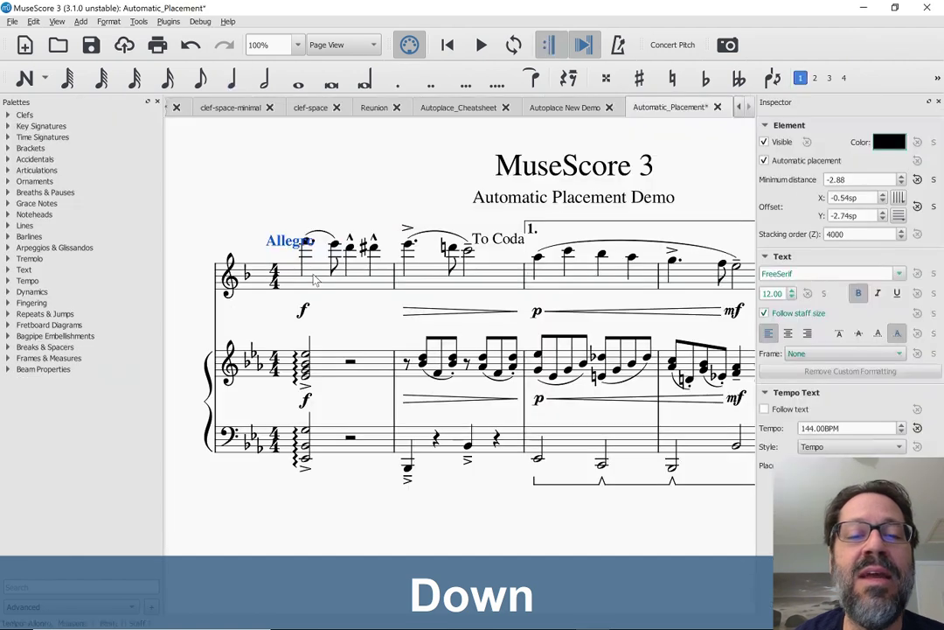
In the MuseScore 3.1.0 window, select the top staff's first measure and raise its notes by several semitones.
click(284, 249)
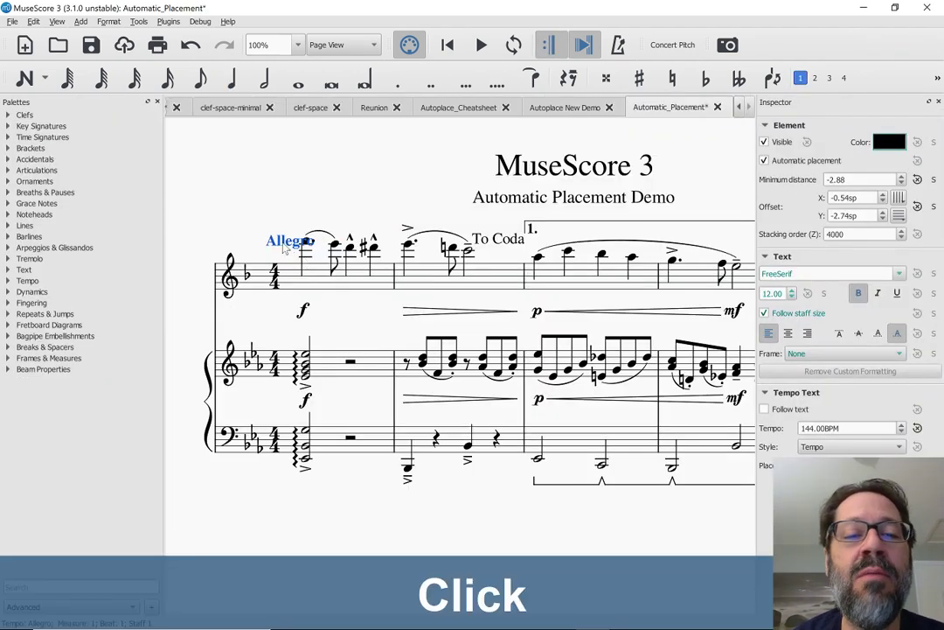
click(320, 291)
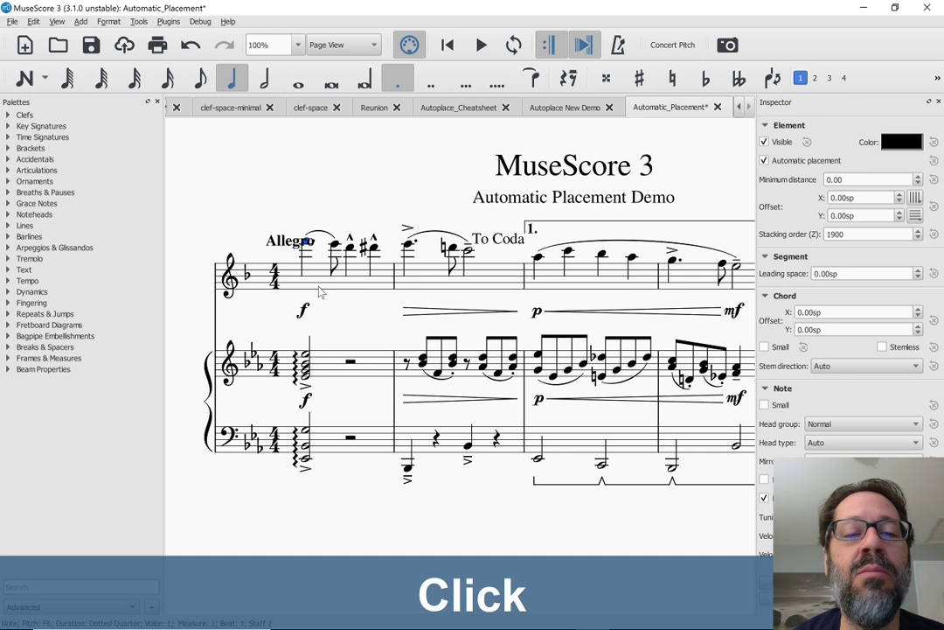
key(Up)
key(Up)
key(Up)
key(Up)
key(Up)
key(Up)
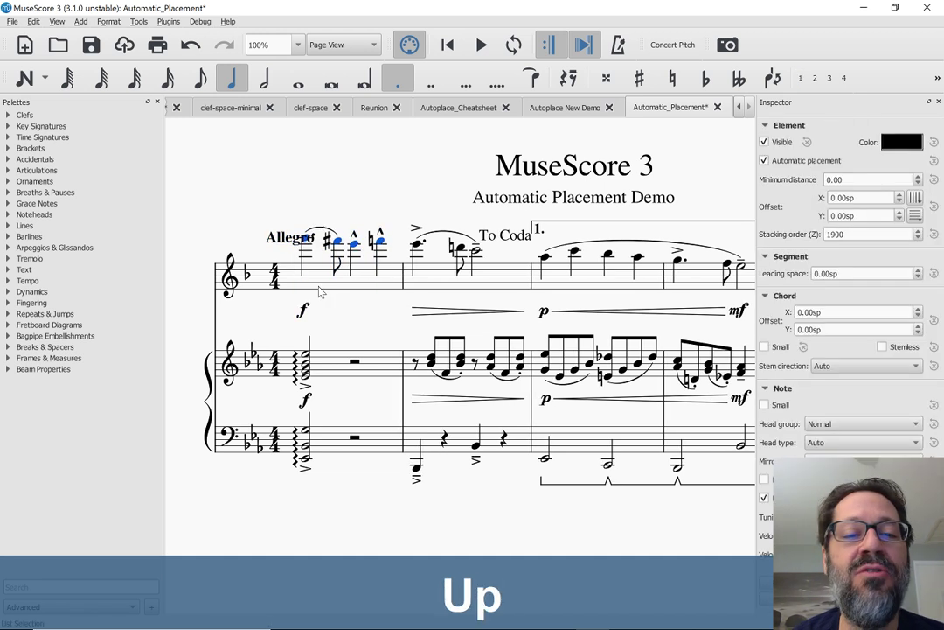
key(Up)
key(Up)
key(Up)
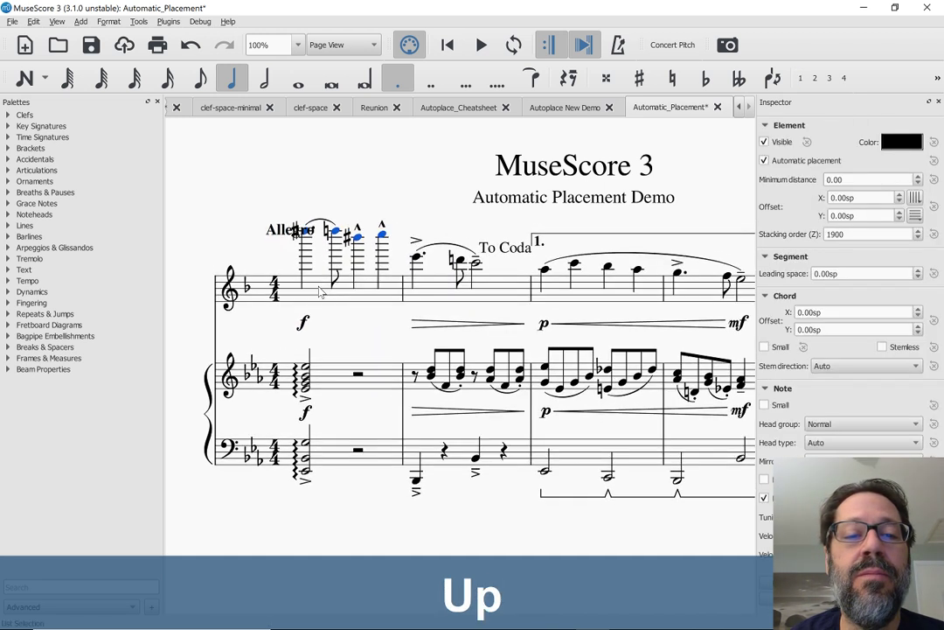
Move the selected first-measure notes down and up by semitones, bringing them back near their starting pitches.
key(Down)
key(Down)
key(Down)
key(Down)
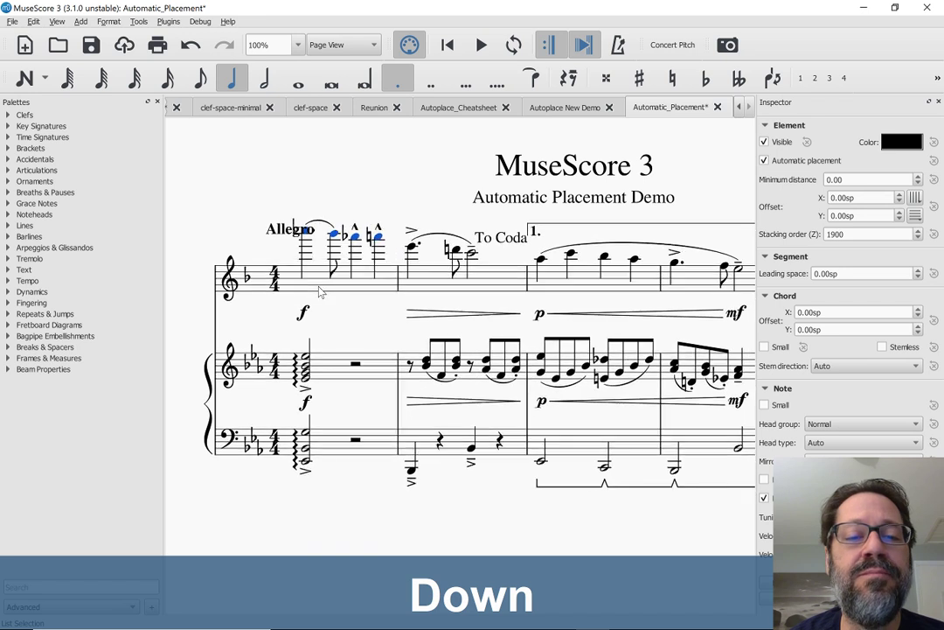
key(Down)
key(Up)
key(Up)
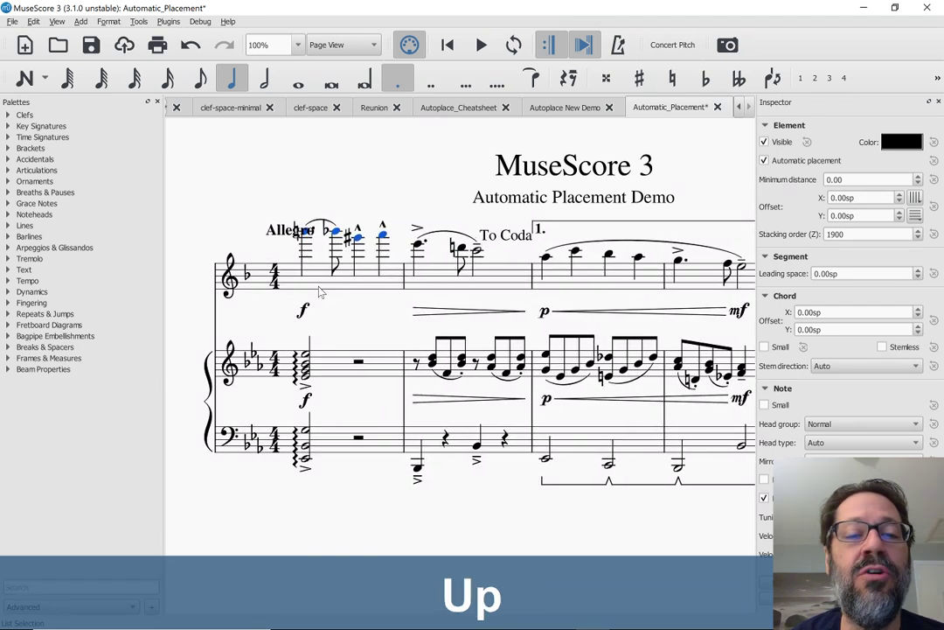
key(Down)
key(Down)
key(Down)
key(Down)
key(Down)
key(Down)
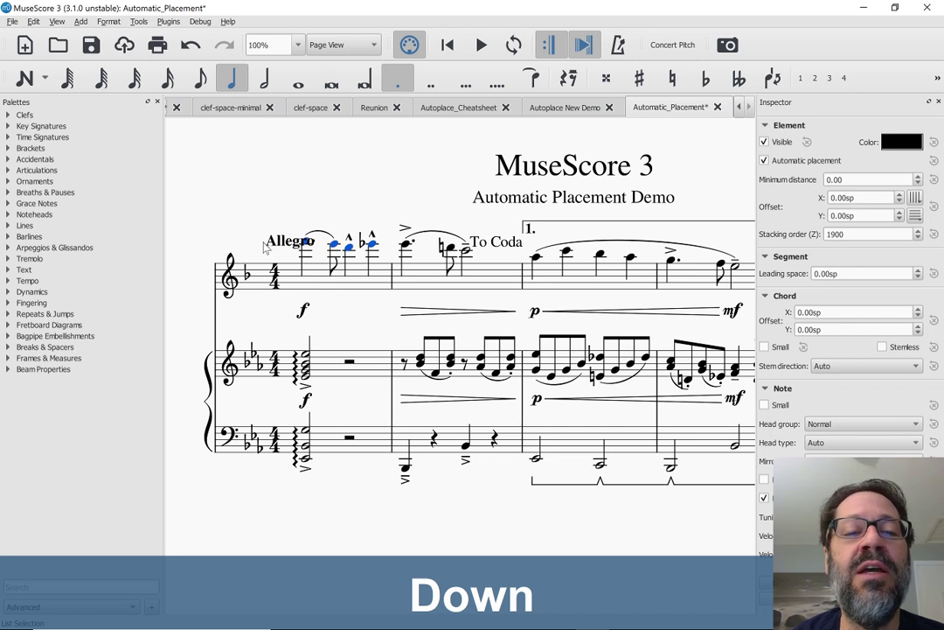
Reposition the Allegro marking just beside the first note, at an offset of about X -0.75 sp, Y -3.06 sp.
mouse_move(292, 241)
mouse_down()
mouse_move(269, 225)
mouse_move(282, 242)
mouse_up()
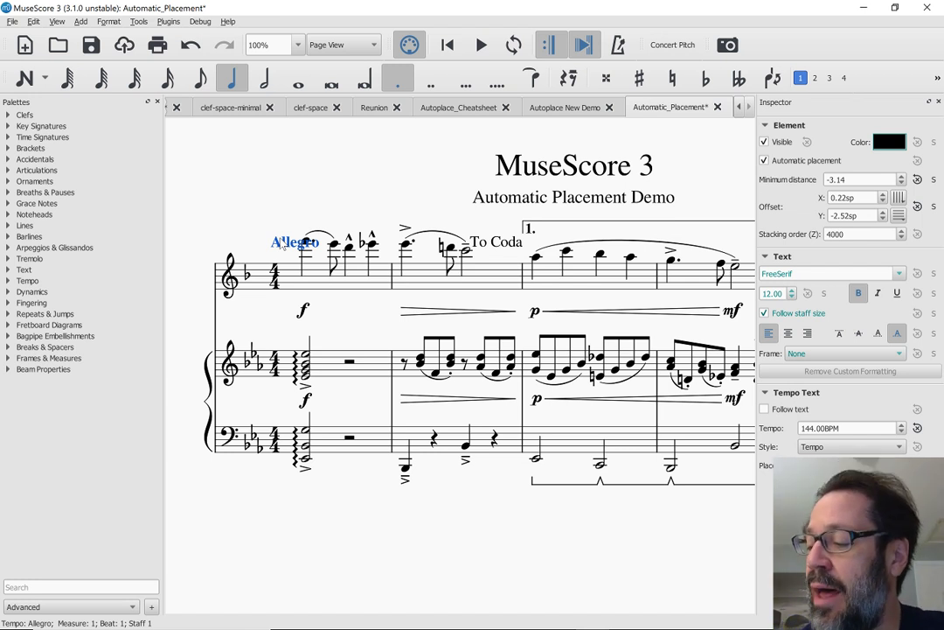
mouse_move(280, 243)
mouse_down()
mouse_move(262, 238)
mouse_move(274, 243)
mouse_up()
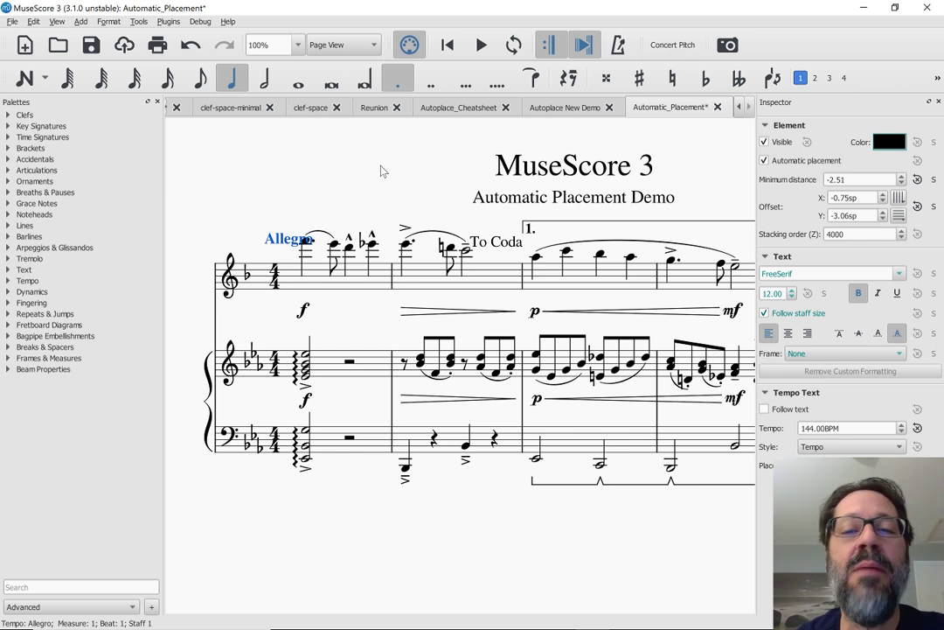
Show the Autoplace New Demo score, try moving the circled string number 1 in the first measure, and undo the move.
click(548, 107)
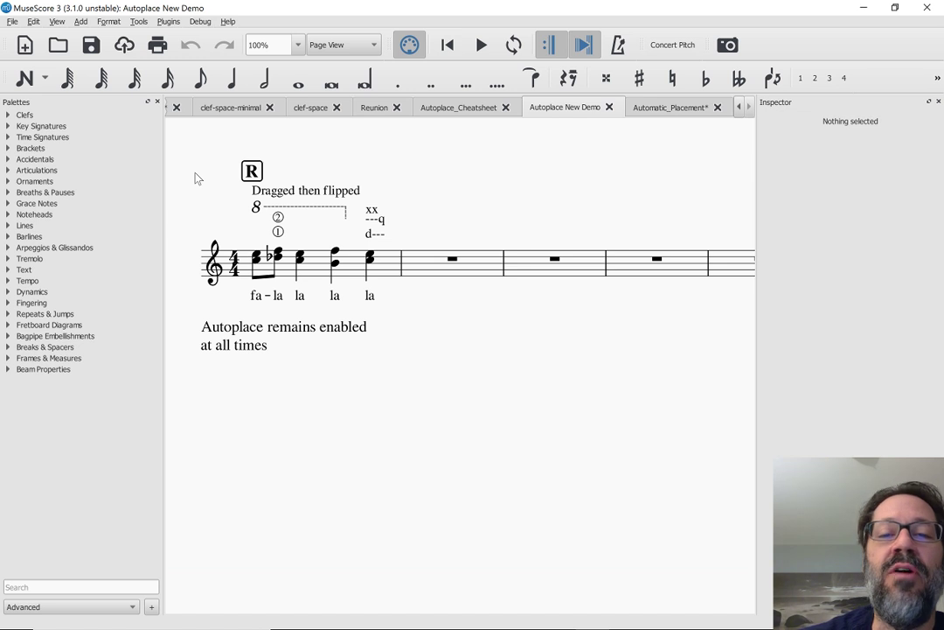
click(278, 232)
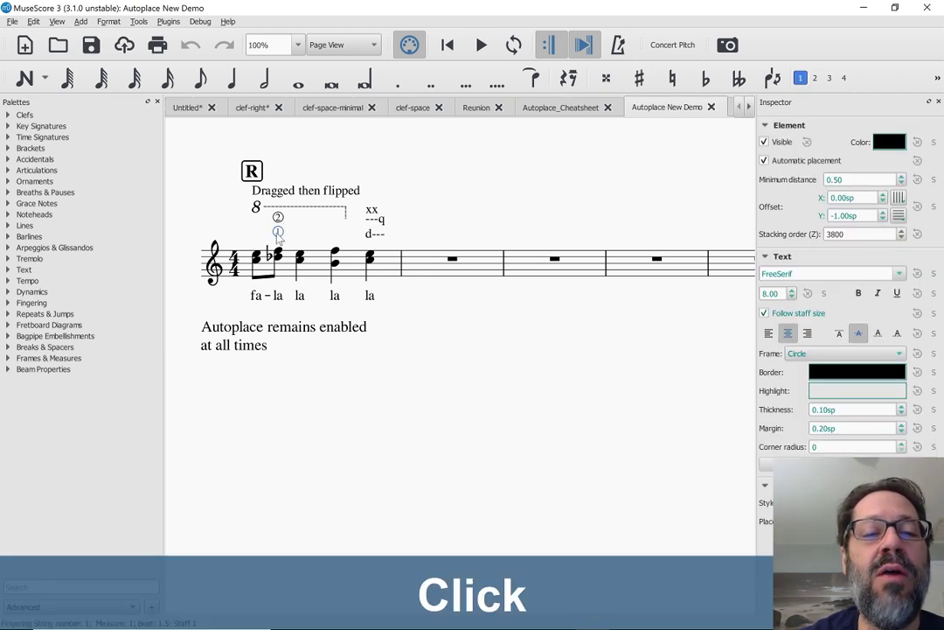
mouse_move(277, 234)
mouse_down()
mouse_move(261, 262)
mouse_move(277, 233)
mouse_up()
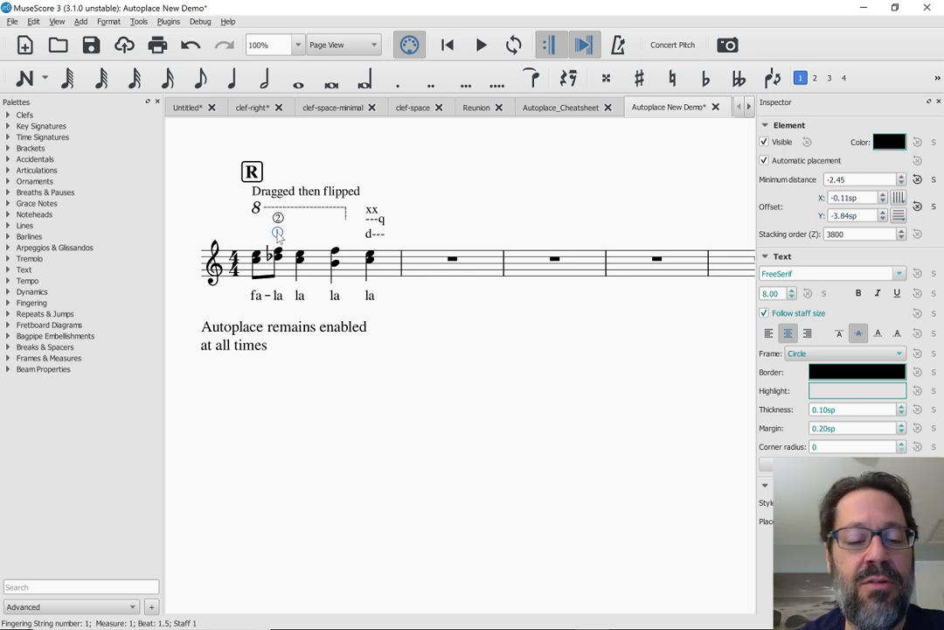
key(ctrl+z)
Switch to the MuseScore 3 window and open the score "Autoplace New Demo.mscz".
key(alt+Tab)
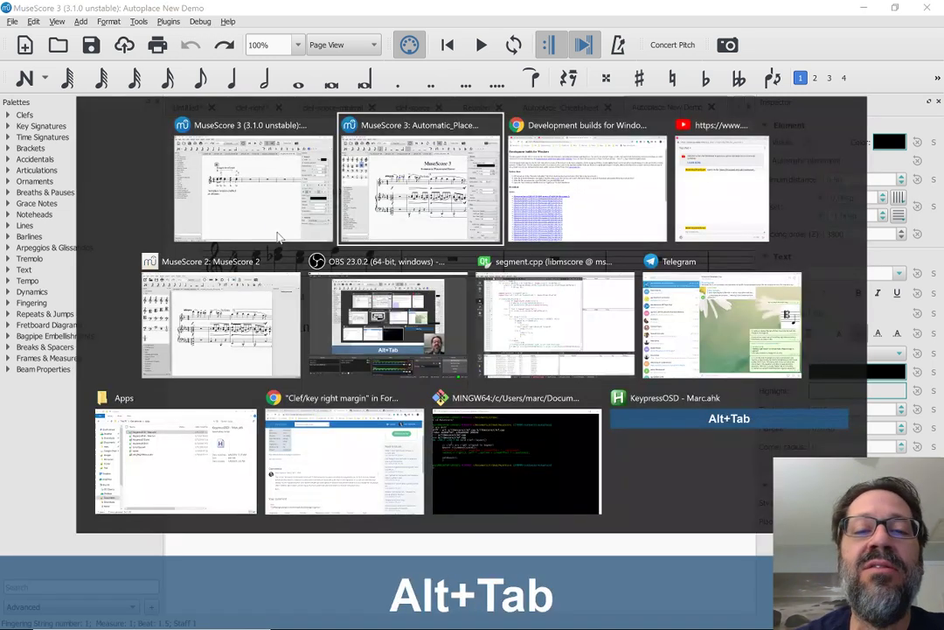
key(ctrl+o)
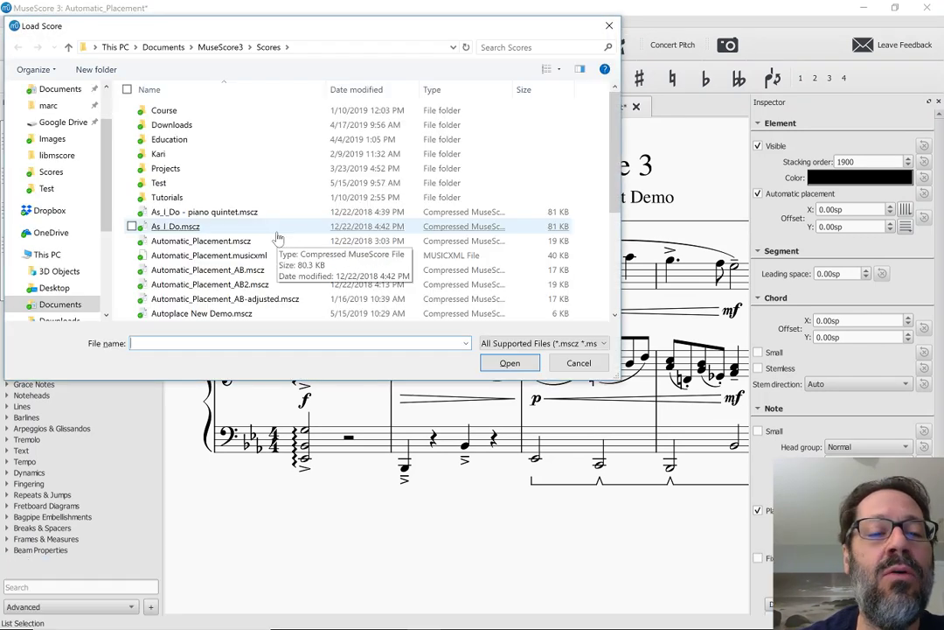
scroll(267, 243, down, 2)
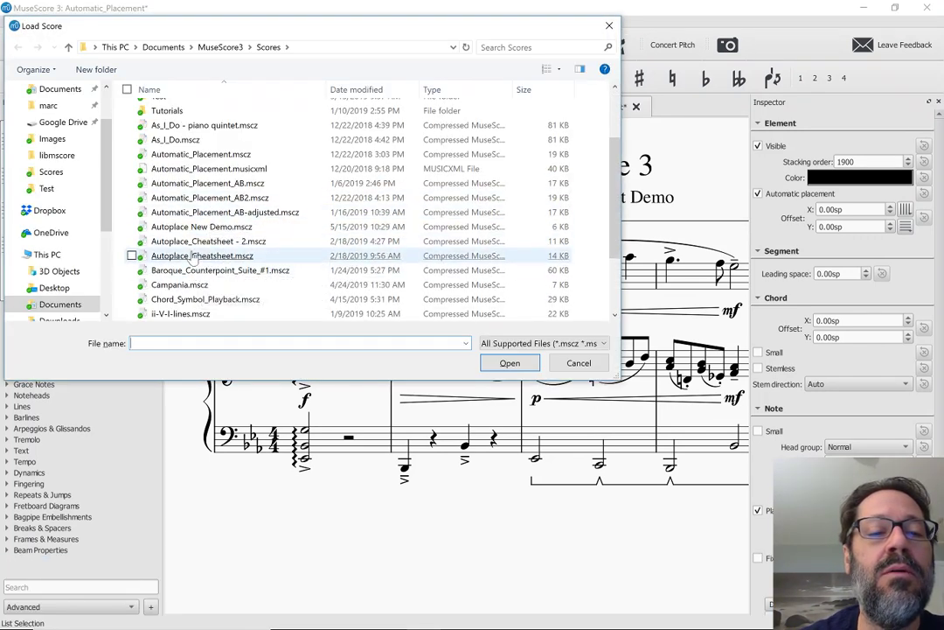
double_click(190, 227)
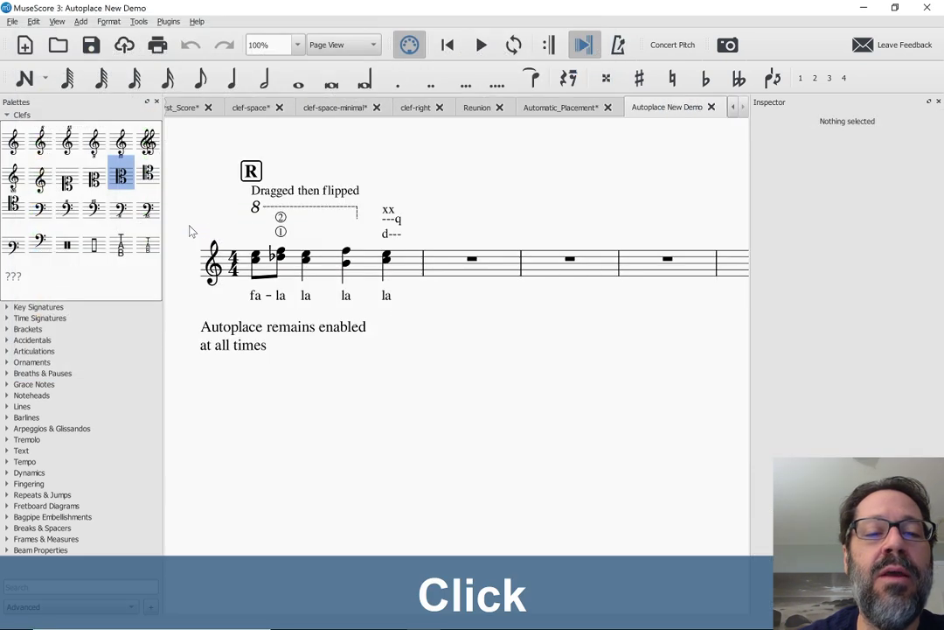
Try moving circled string number 1 and undo it, then disable its automatic placement and move it to about X -2.37 sp, Y 0.40 sp.
drag(281, 232, 263, 269)
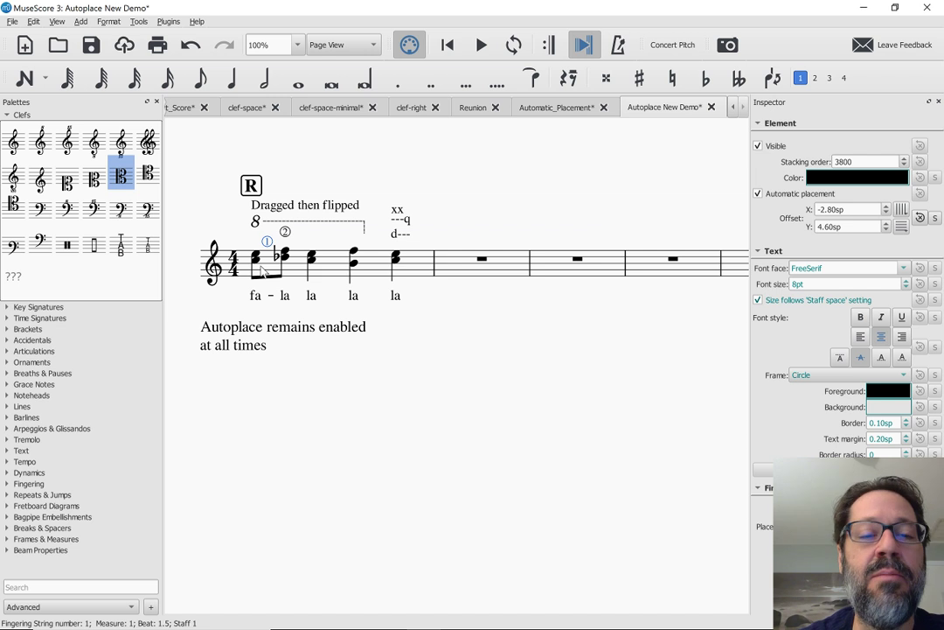
key(ctrl+z)
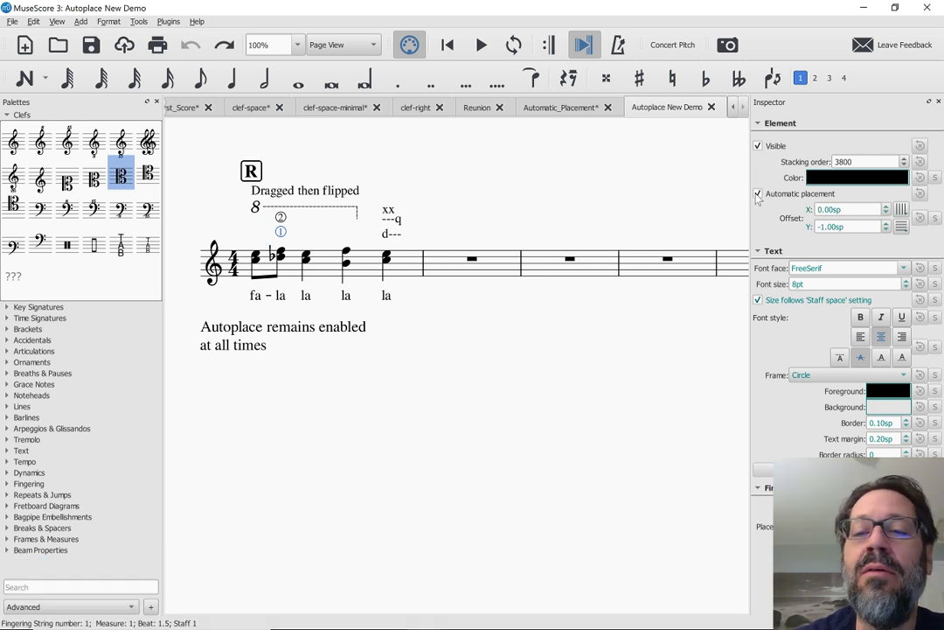
click(758, 193)
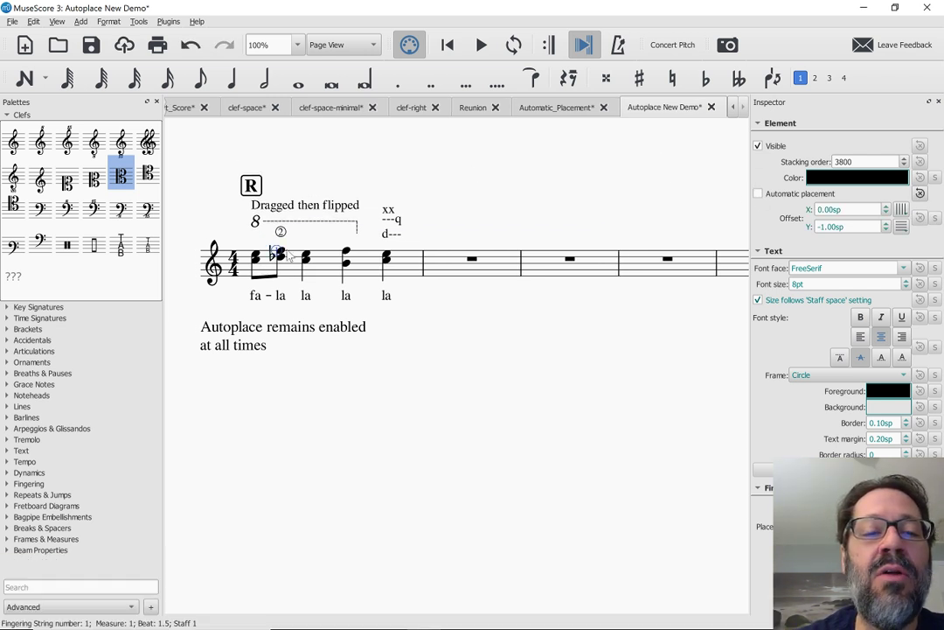
drag(277, 252, 261, 259)
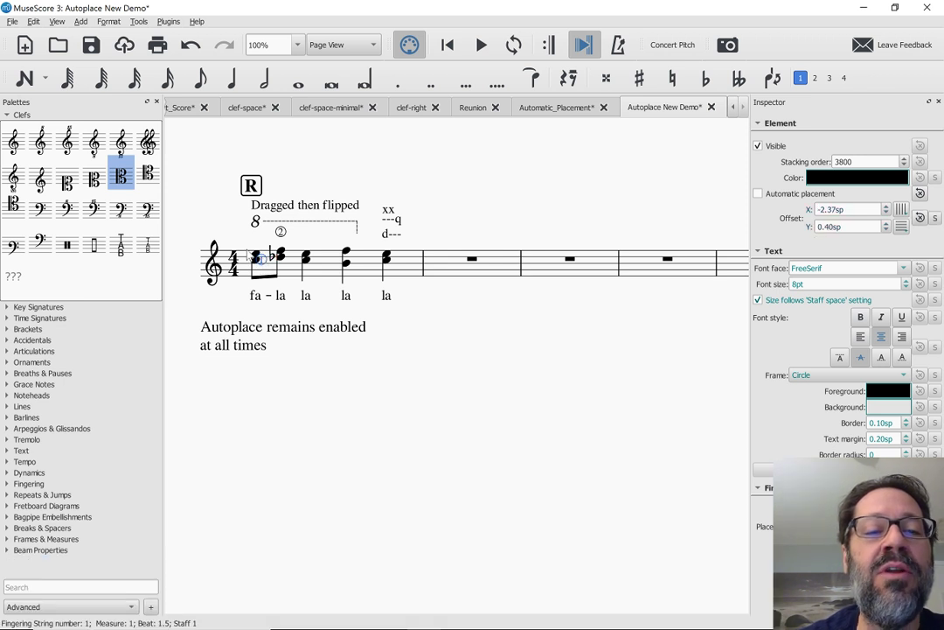
In MuseScore 3.1.0, place circled 1 between the first two chords at about X -3.01, Y 0.46 sp and circled 2 just above at Y -0.56 sp.
key(alt+Tab)
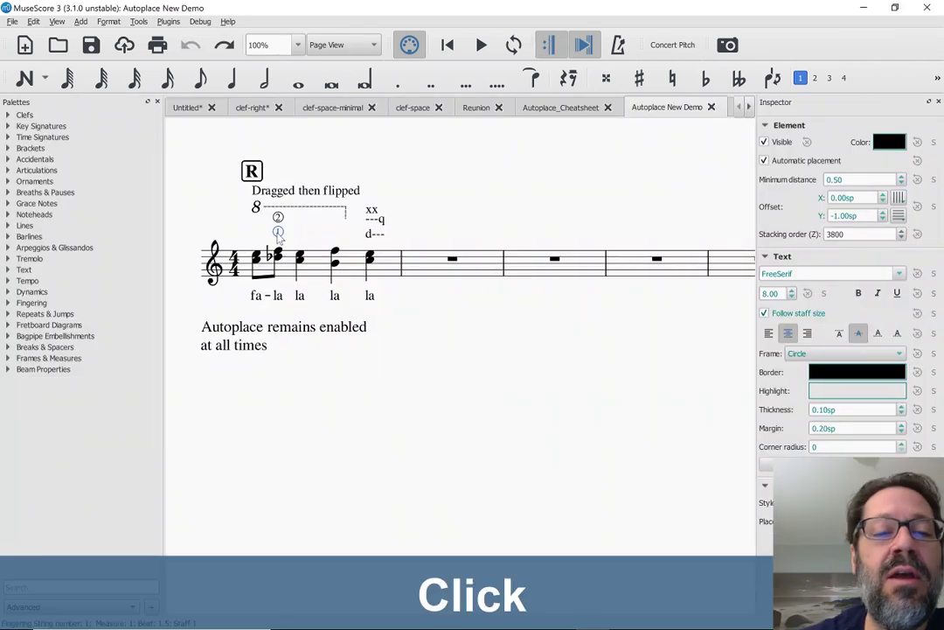
drag(278, 231, 263, 258)
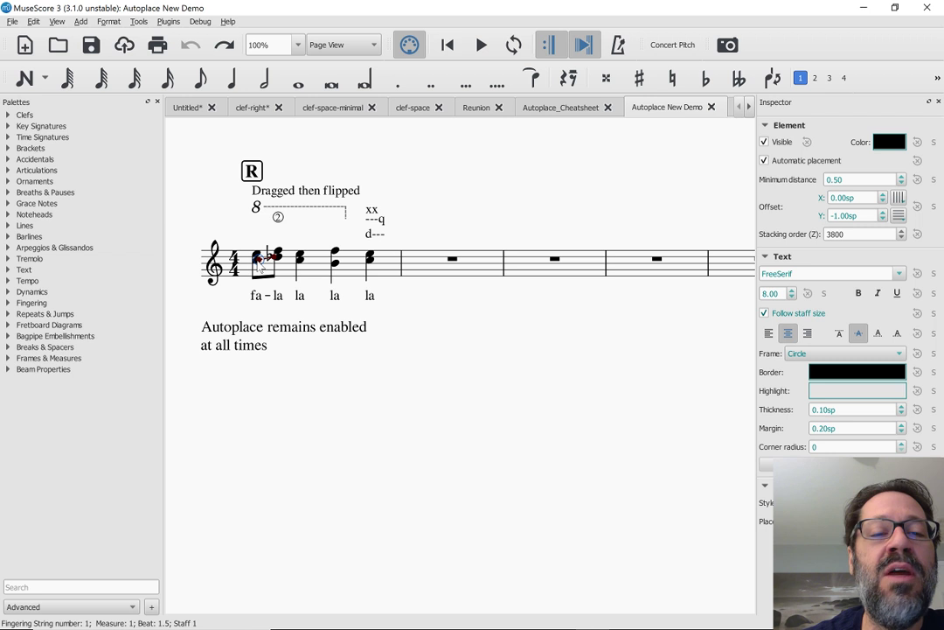
drag(260, 263, 268, 263)
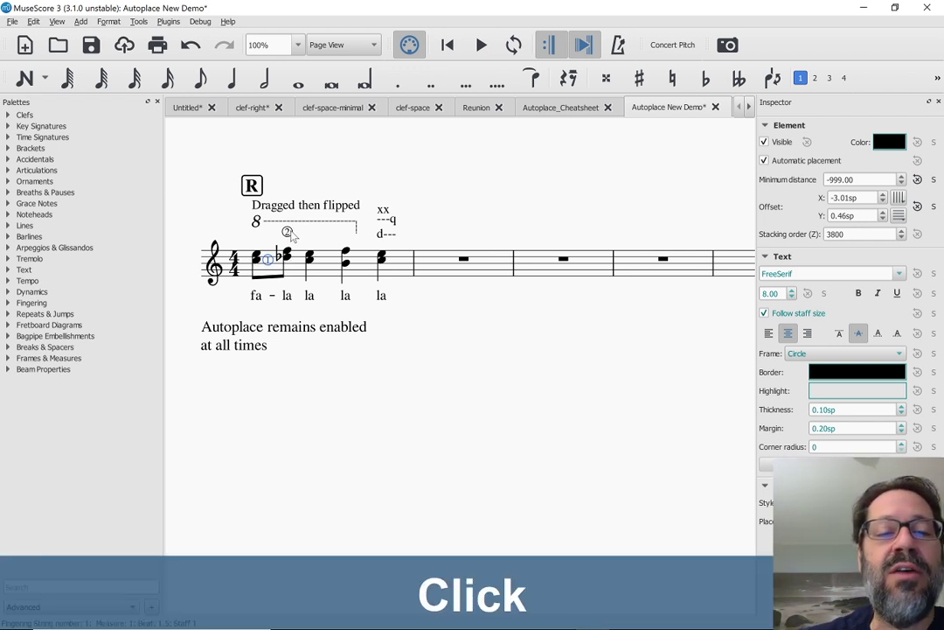
drag(289, 231, 270, 248)
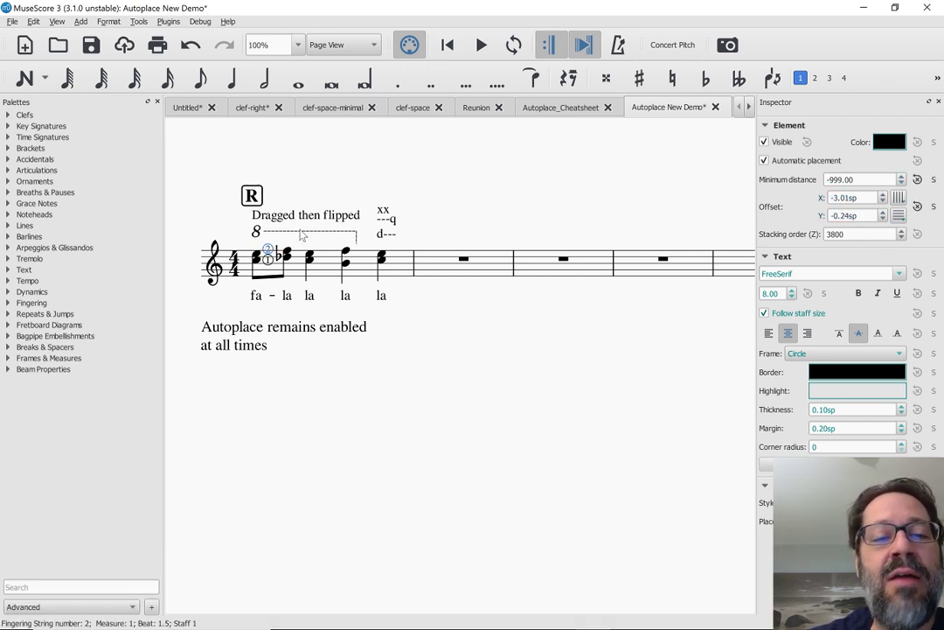
mouse_move(269, 249)
mouse_down()
mouse_move(286, 235)
mouse_move(268, 248)
mouse_up()
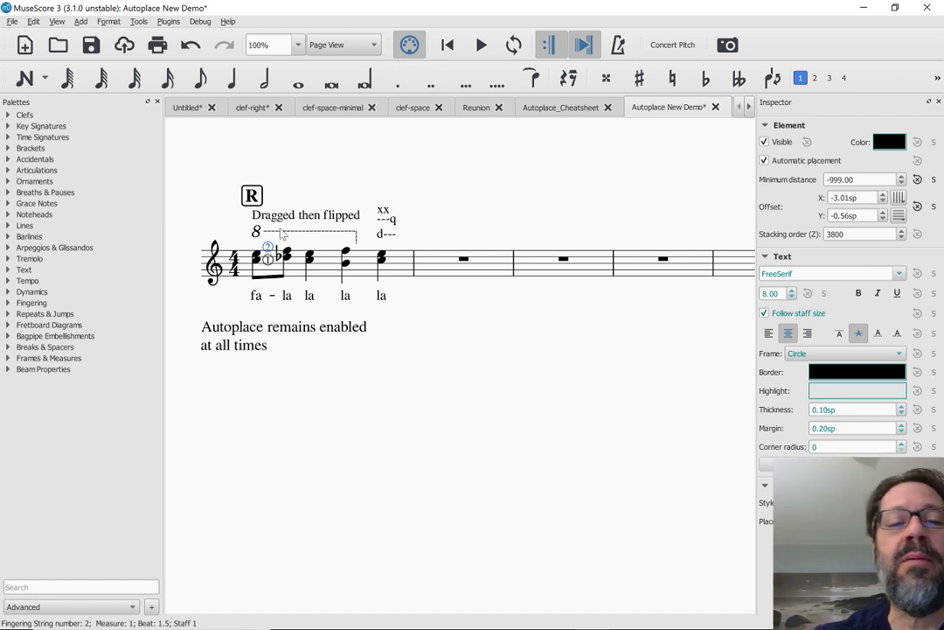
Tuck the "---q" staff text against the "d---" text at an offset of about X 0.32 sp, Y -2.94 sp.
click(394, 229)
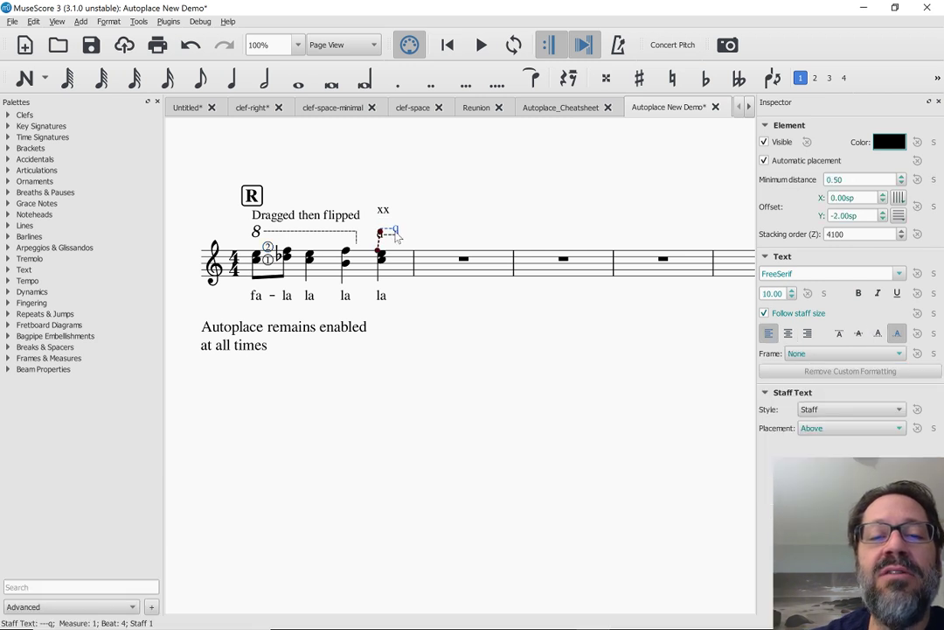
drag(394, 233, 390, 252)
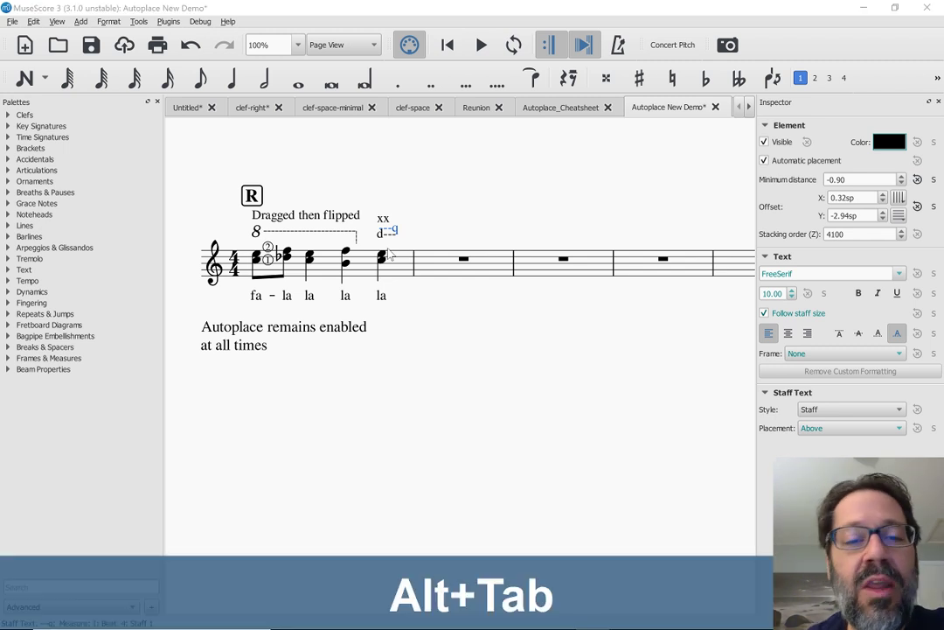
In the MuseScore 3 window, try moving the "---q" staff text down toward "d---", and undo the move.
key(alt+Tab)
click(397, 226)
click(399, 233)
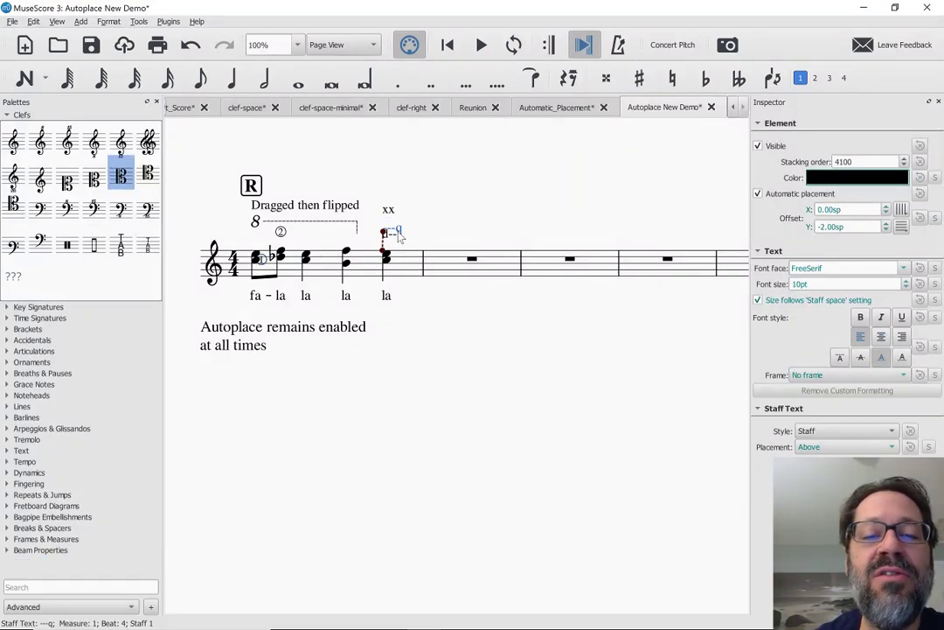
drag(398, 231, 400, 237)
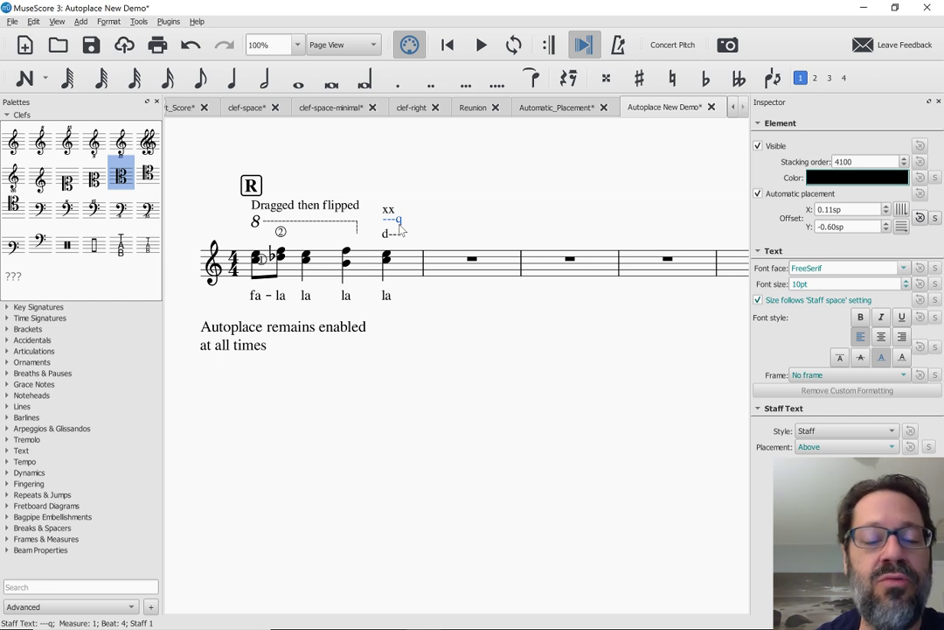
key(ctrl+z)
In the MuseScore 3.1.0 window, raise the top note of the beat 4 chord to A6 and lower it back to E5.
key(alt+Tab)
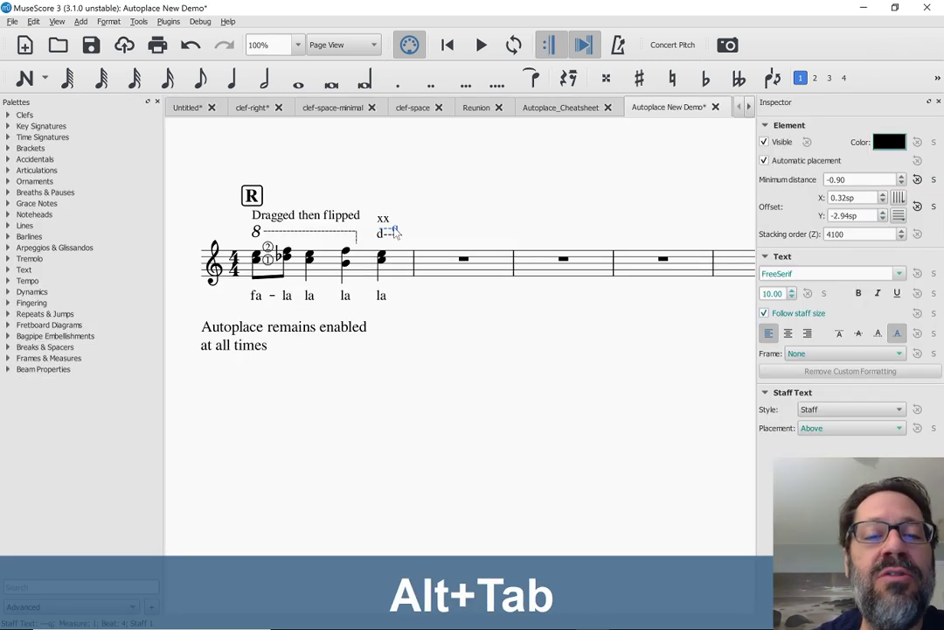
click(385, 257)
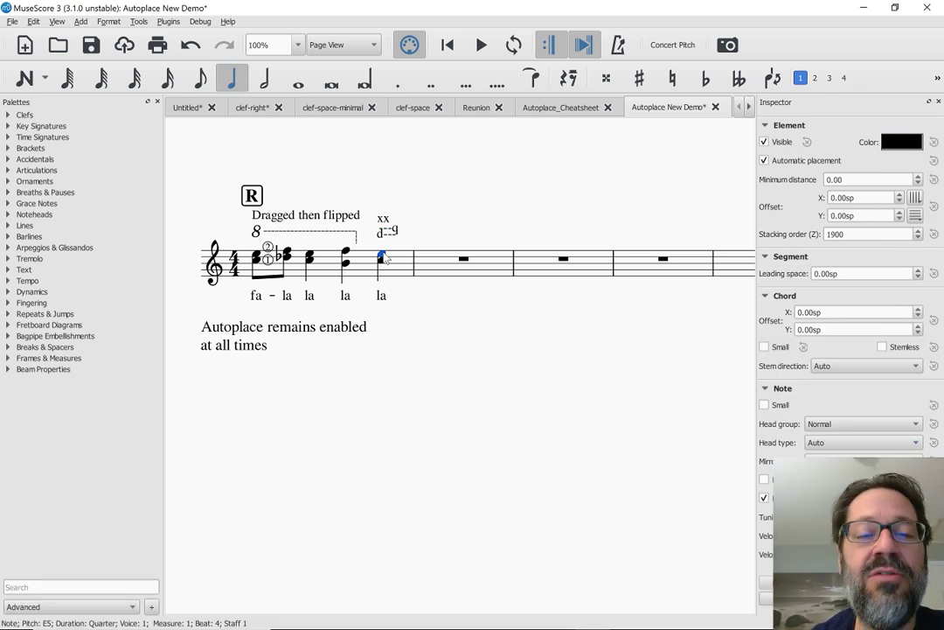
key(Up)
key(Up)
key(Up)
key(Up)
key(Up)
key(Up)
key(Up)
key(Up)
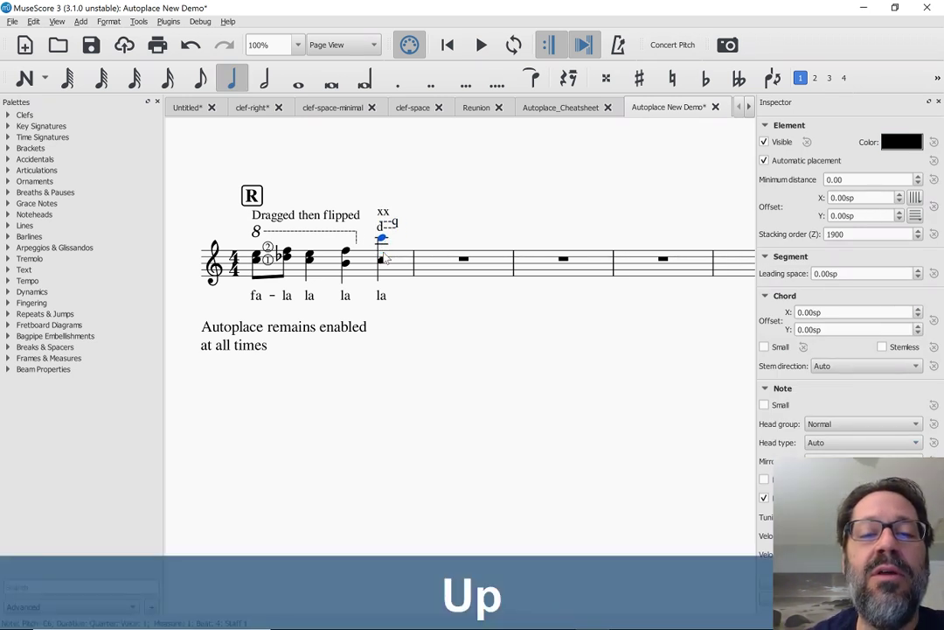
key(Up)
key(Up)
key(Up)
key(Up)
key(Up)
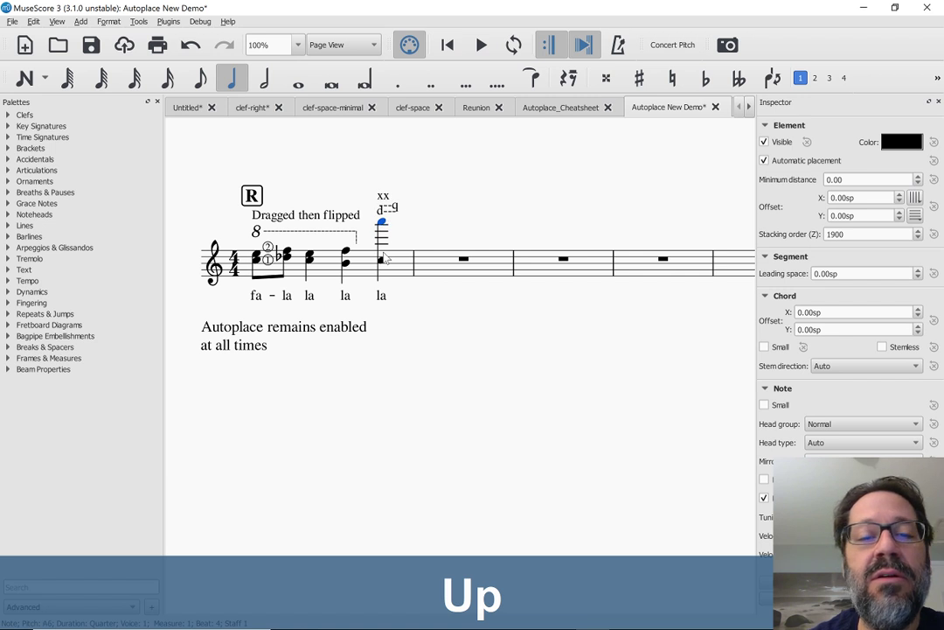
key(Down)
key(Down)
key(Down)
key(Down)
key(Down)
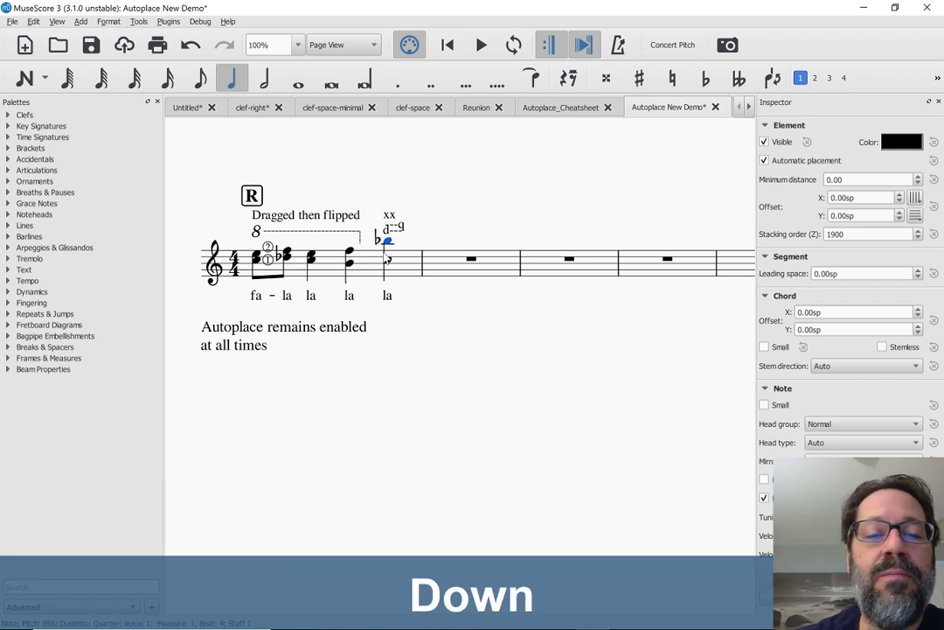
key(Down)
key(Down)
key(Down)
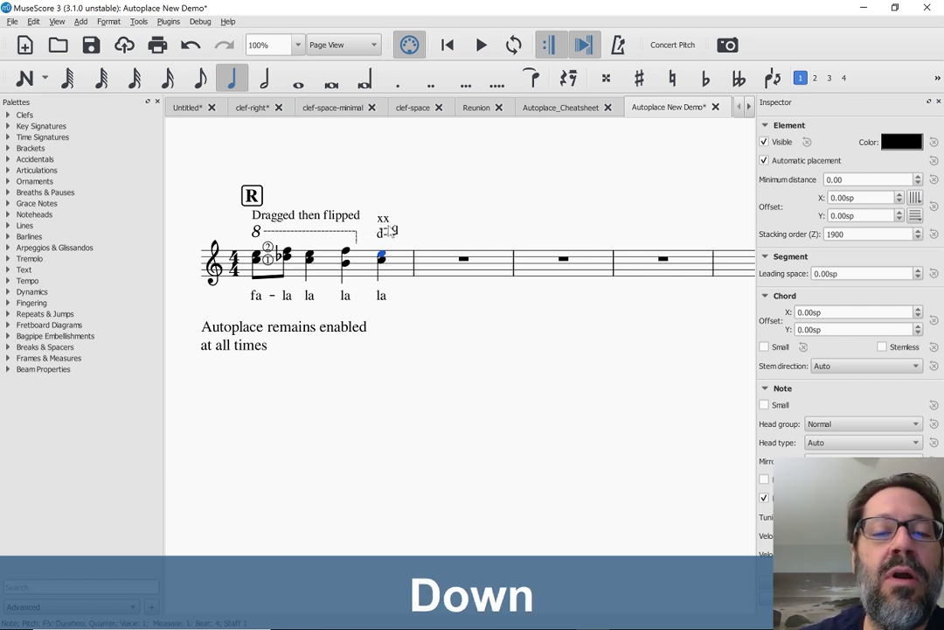
Move the "xx" text beside the beat 4 chord at about X 2.15 sp, Y 2.38 sp, and raise the chord's top note and return it to E5.
drag(385, 220, 395, 265)
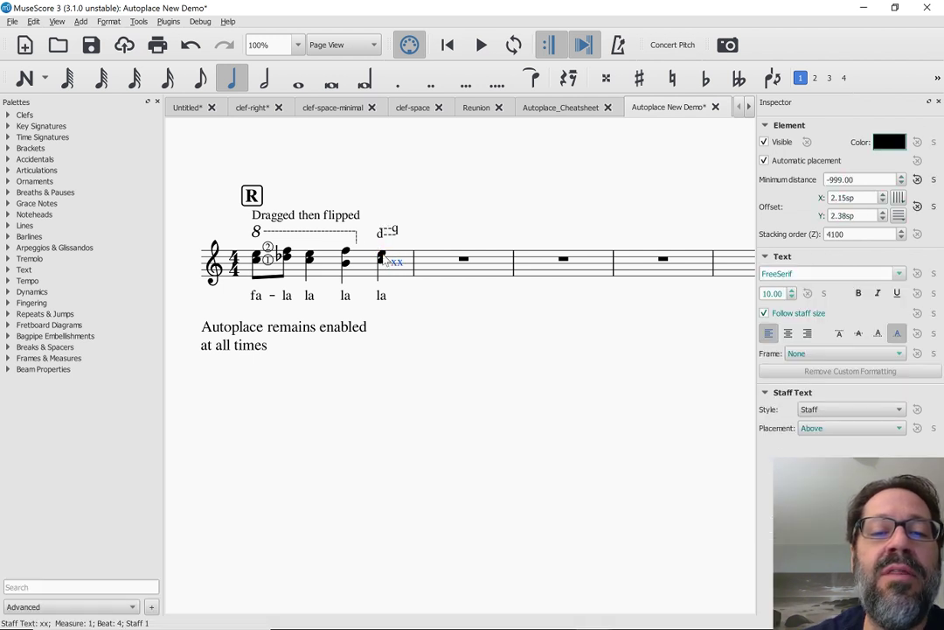
click(382, 257)
key(Up)
key(Up)
key(Up)
key(Up)
key(Up)
key(Up)
key(Up)
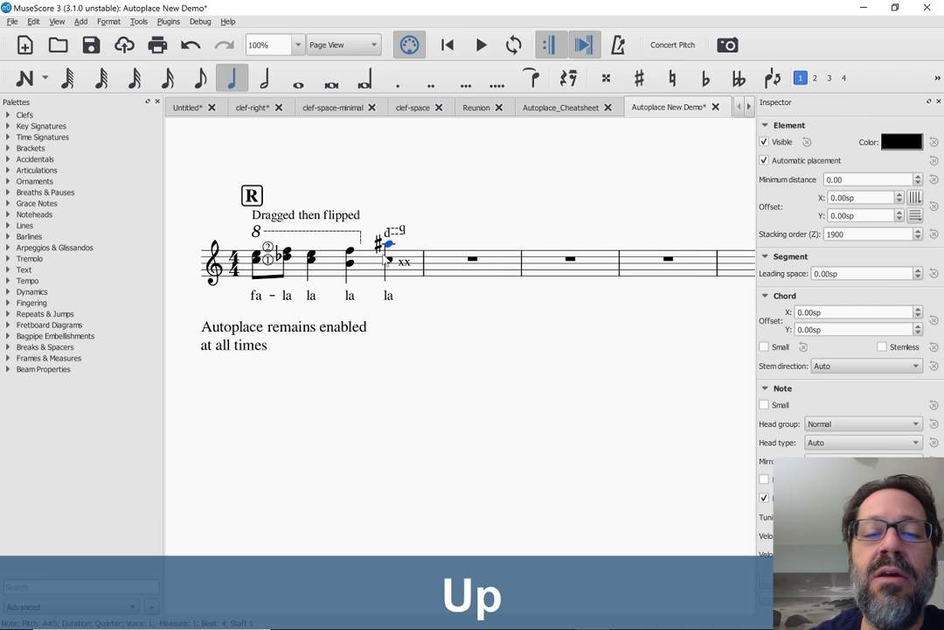
key(Up)
key(Up)
key(Up)
key(Up)
key(Down)
key(Down)
key(Down)
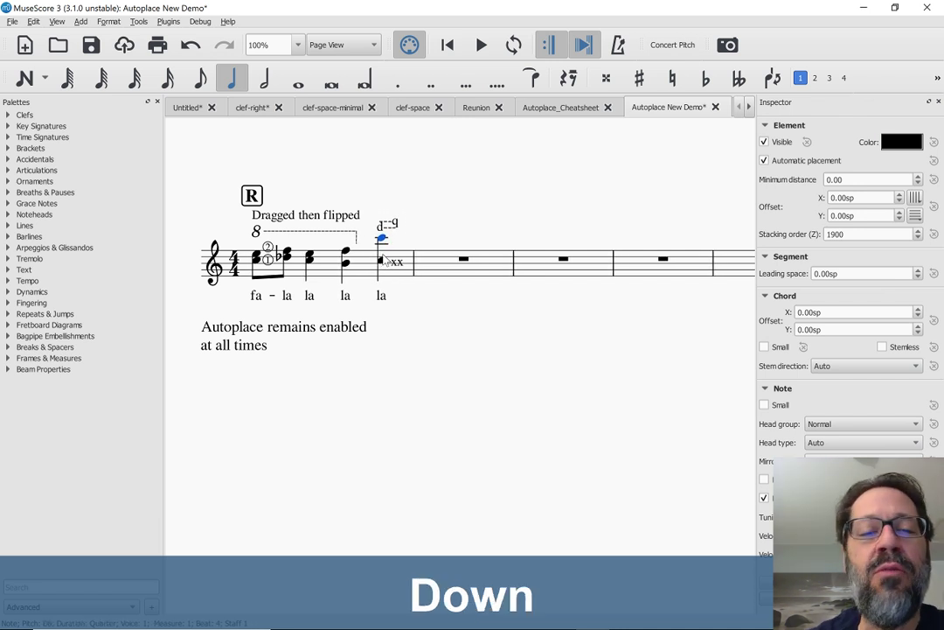
key(Down)
key(Down)
key(Down)
key(Down)
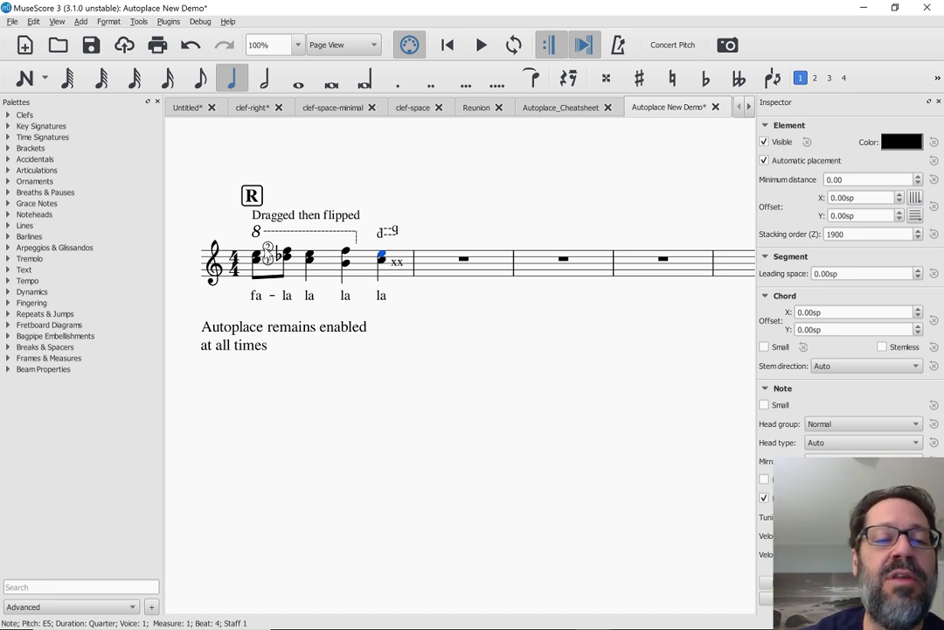
Switch to the MuseScore 3 window and drag the "Dragged then flipped" text down toward the staff, to an offset of about X 1.51 sp, Y 16.30 sp.
click(268, 247)
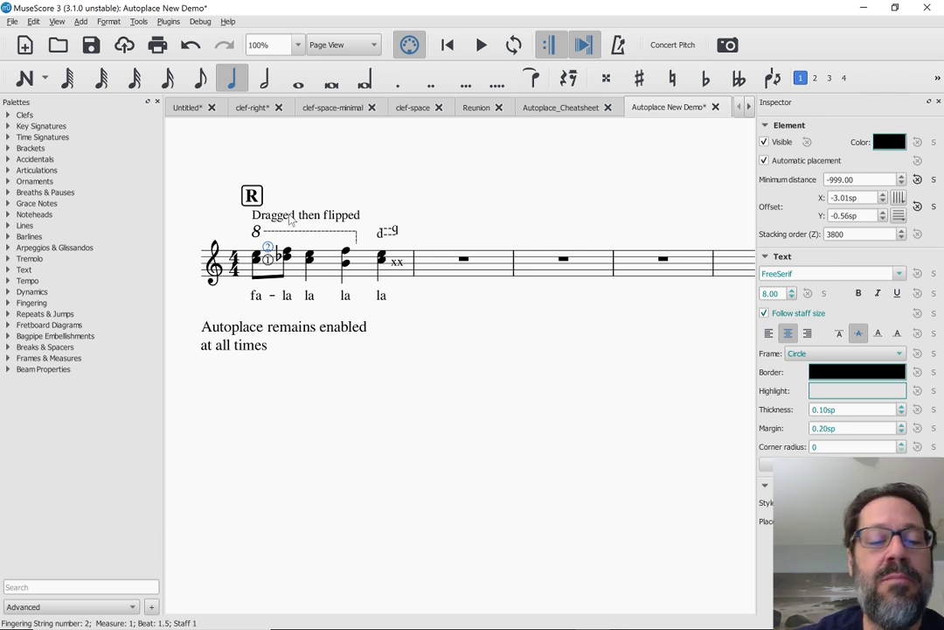
key(alt+Tab)
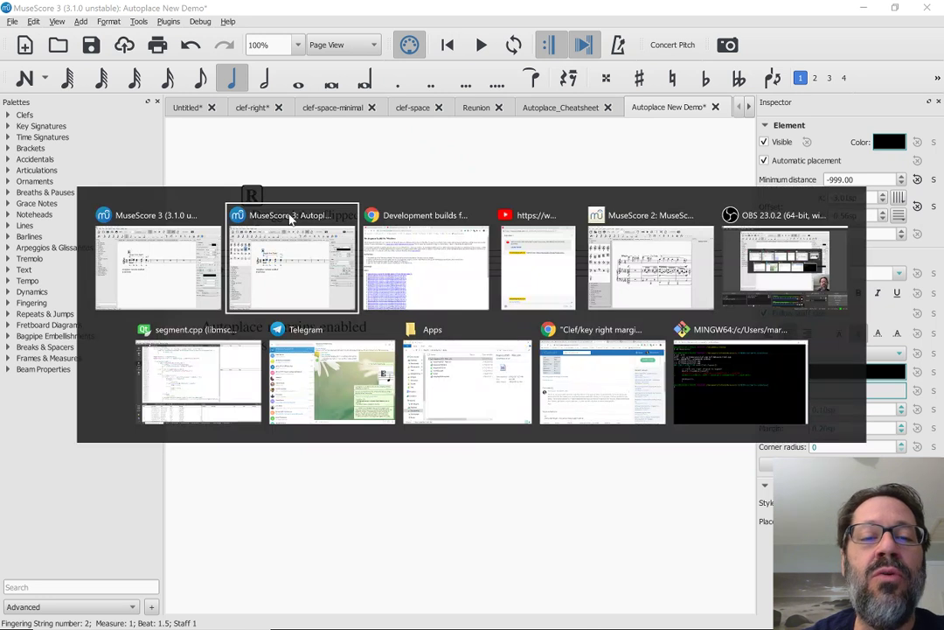
click(291, 218)
drag(294, 212, 302, 241)
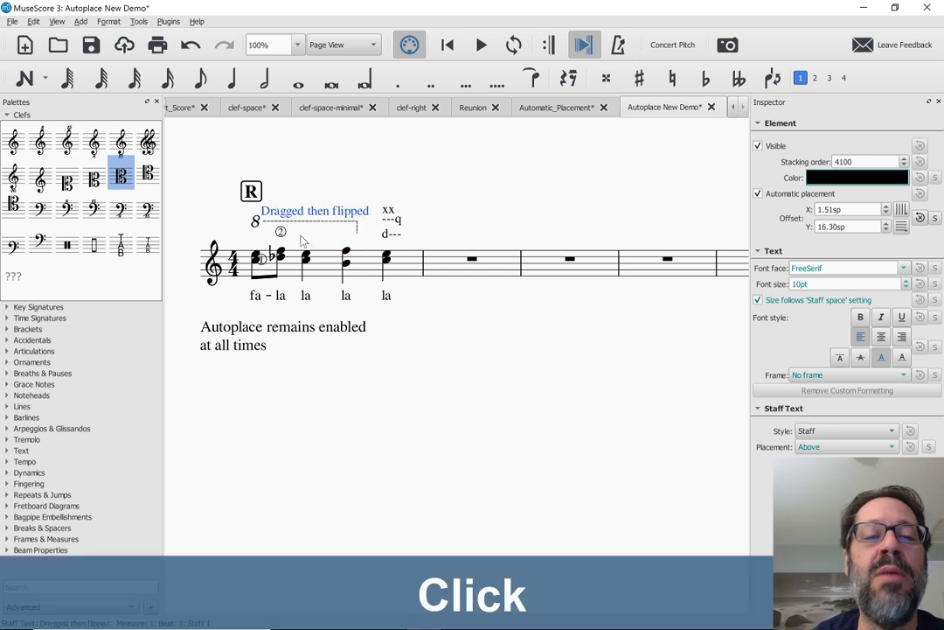
In the MuseScore 3.1.0 window, move the "Dragged then flipped" text just below the octave line, at about X 2.05 sp, Y -1.35 sp.
key(alt+Tab)
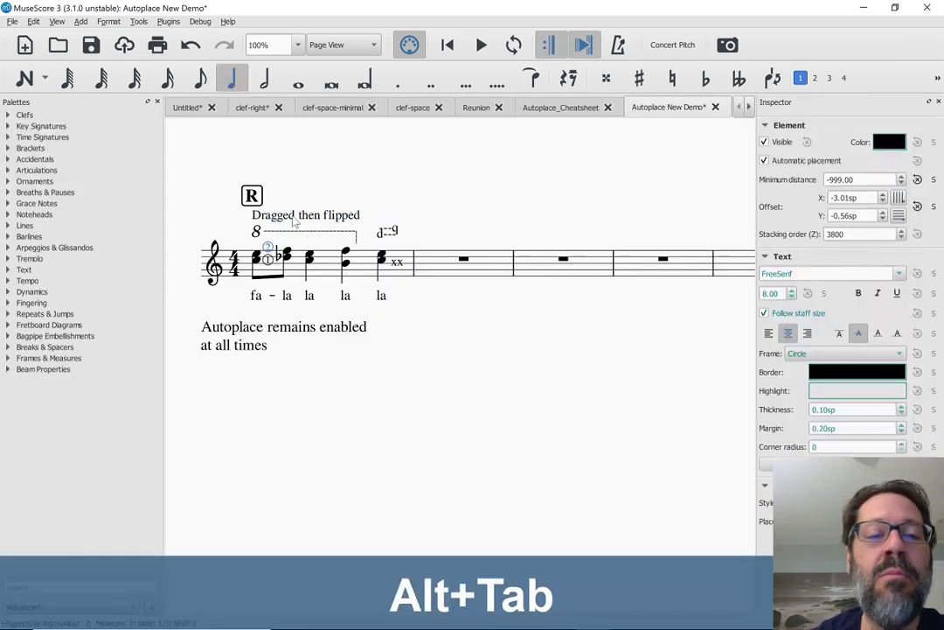
click(295, 221)
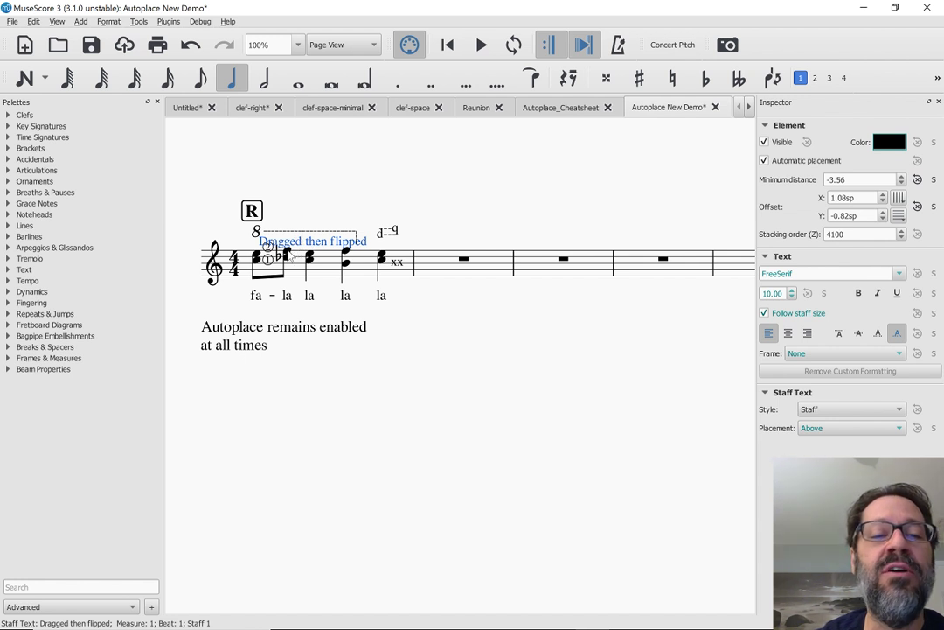
click(289, 255)
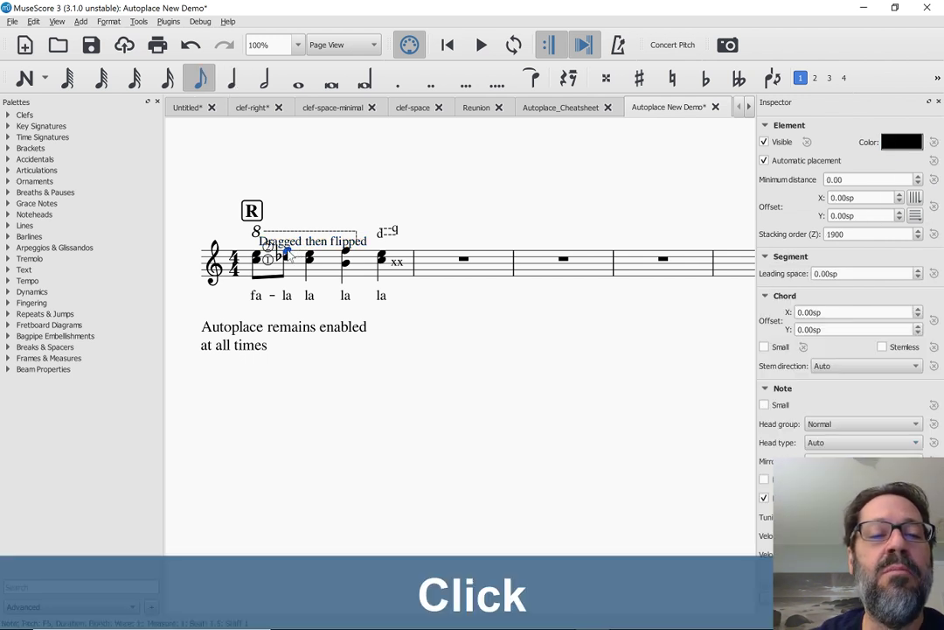
click(299, 242)
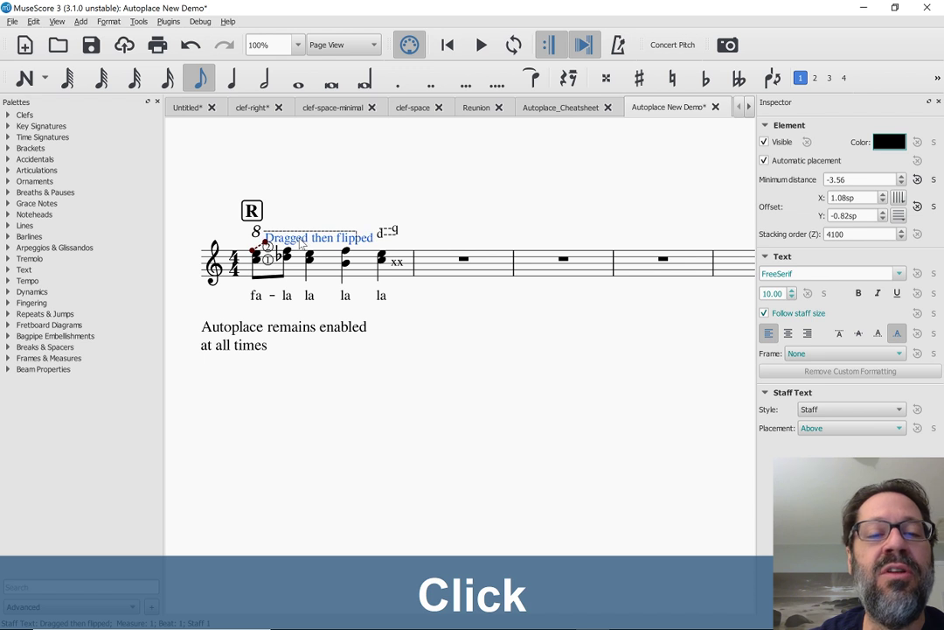
drag(301, 243, 301, 244)
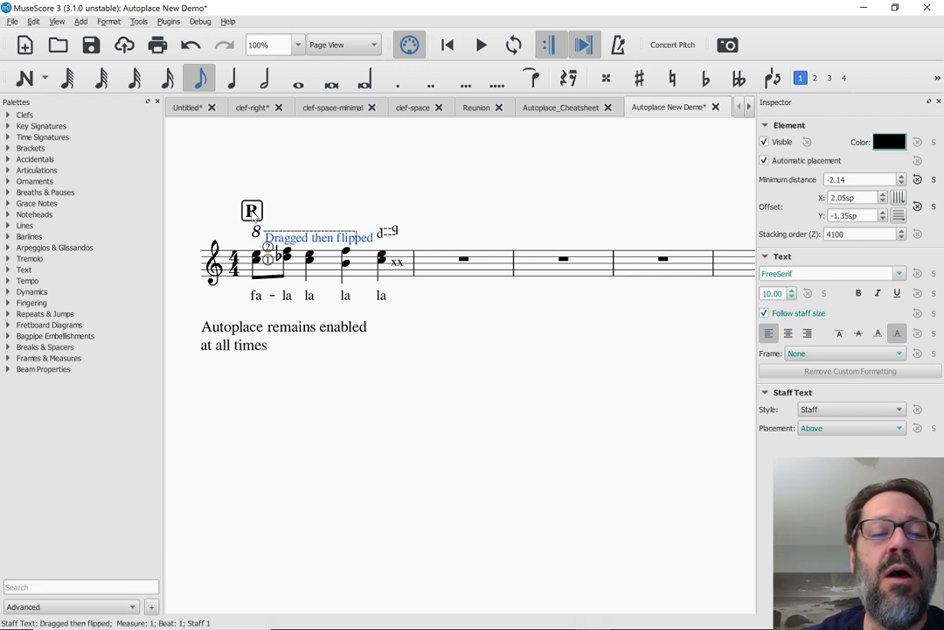
Move the "Dragged then flipped" text below the staff, under the lyrics, to an offset of about X -3.77 sp, Y 5.52 sp.
click(300, 241)
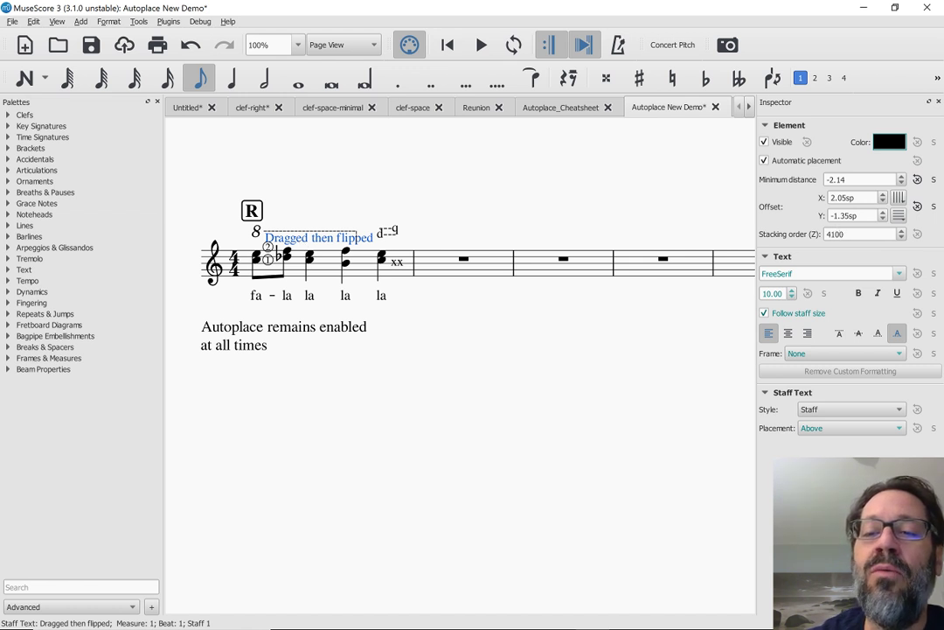
click(294, 241)
drag(292, 242, 255, 308)
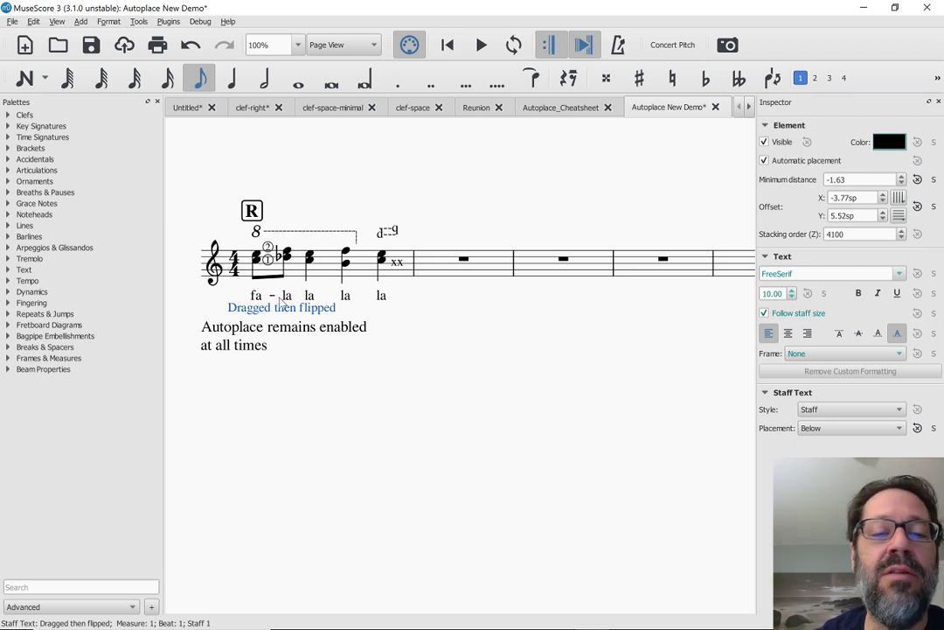
drag(280, 309, 219, 308)
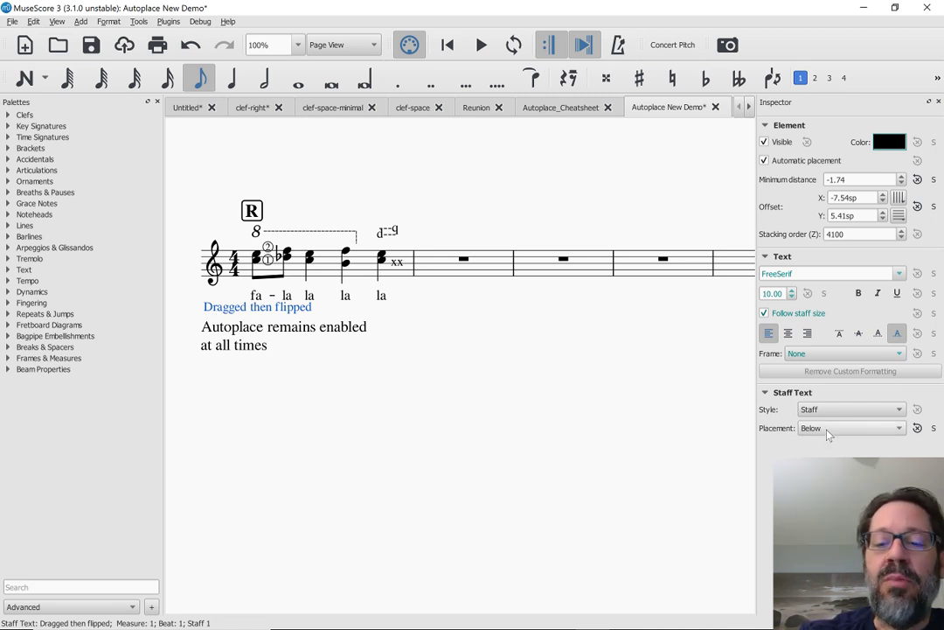
drag(247, 312, 272, 313)
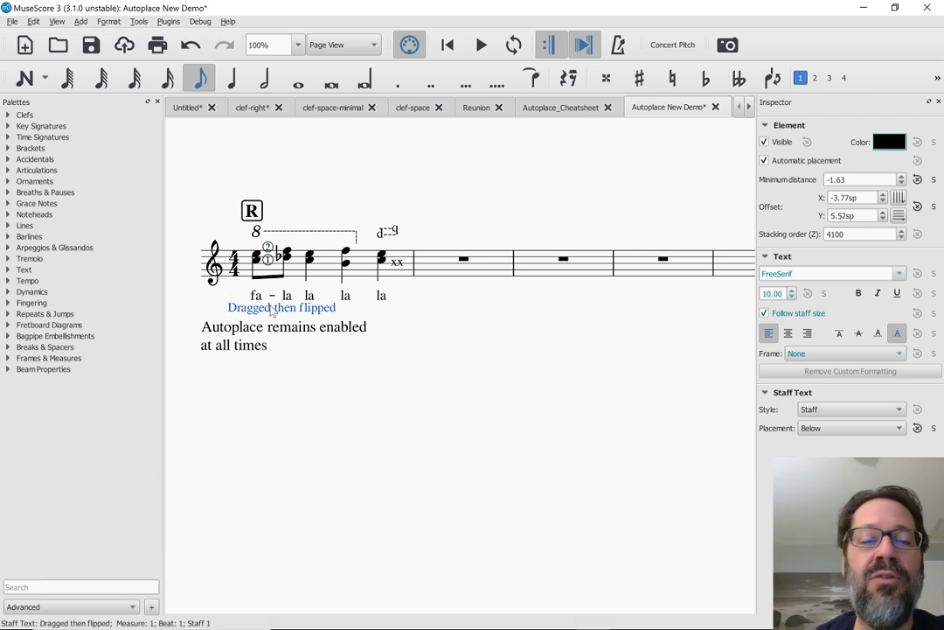
Flip the "Dragged then flipped" text repeatedly between below and above the staff, ending with it above.
key(x)
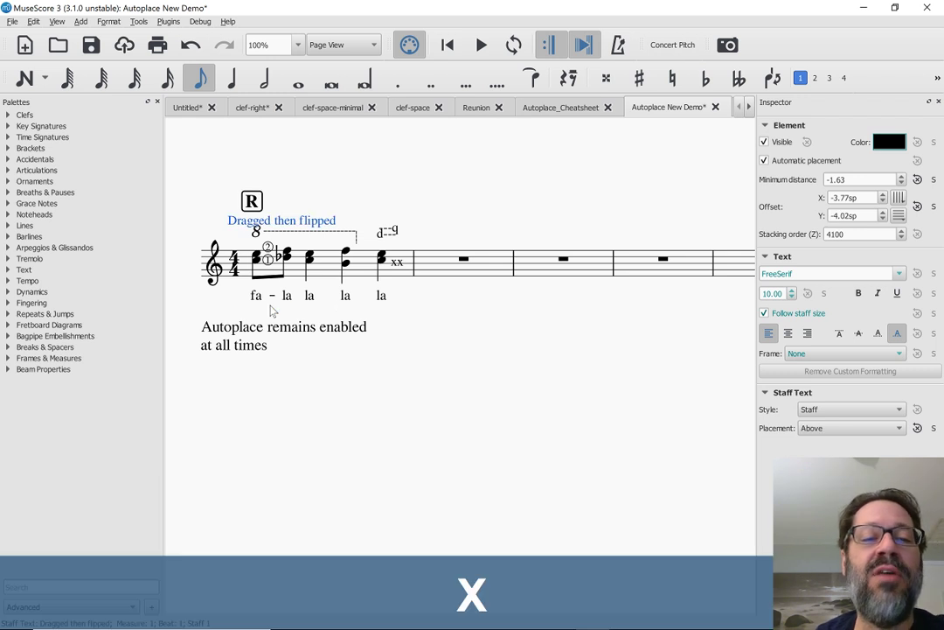
key(x)
key(x)
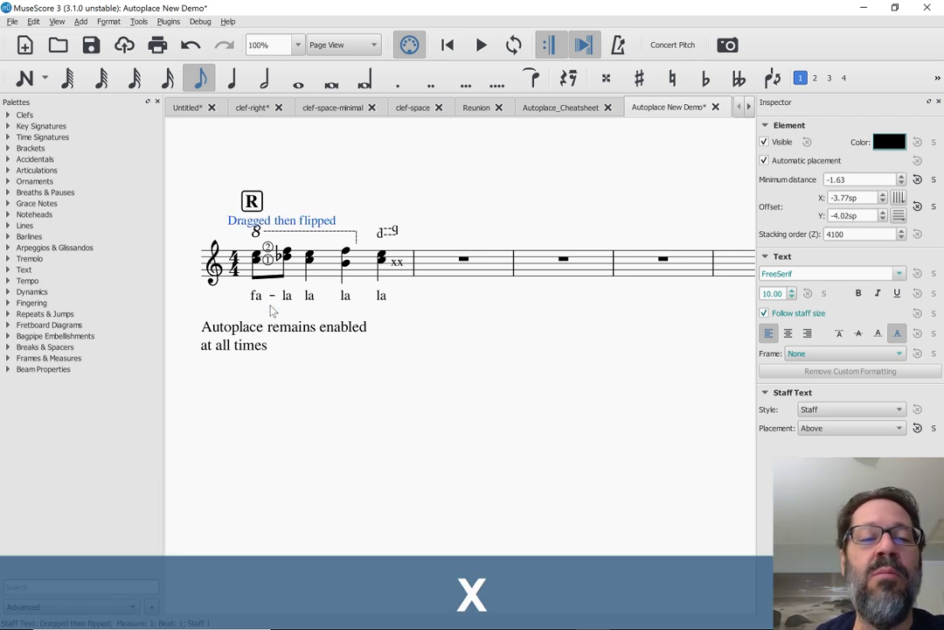
key(x)
key(x)
key(x)
key(x)
key(x)
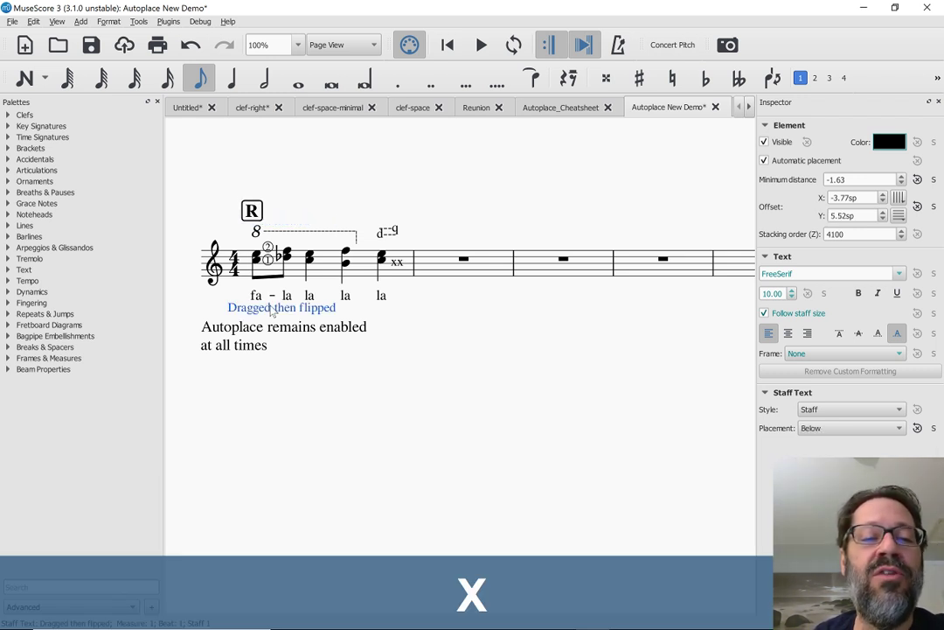
key(x)
key(x)
key(x)
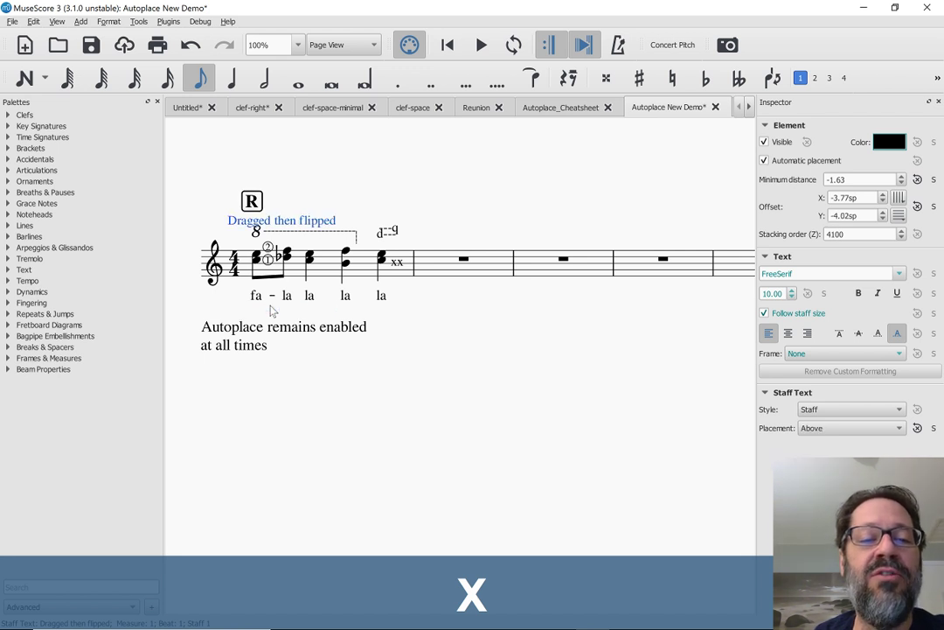
key(x)
key(x)
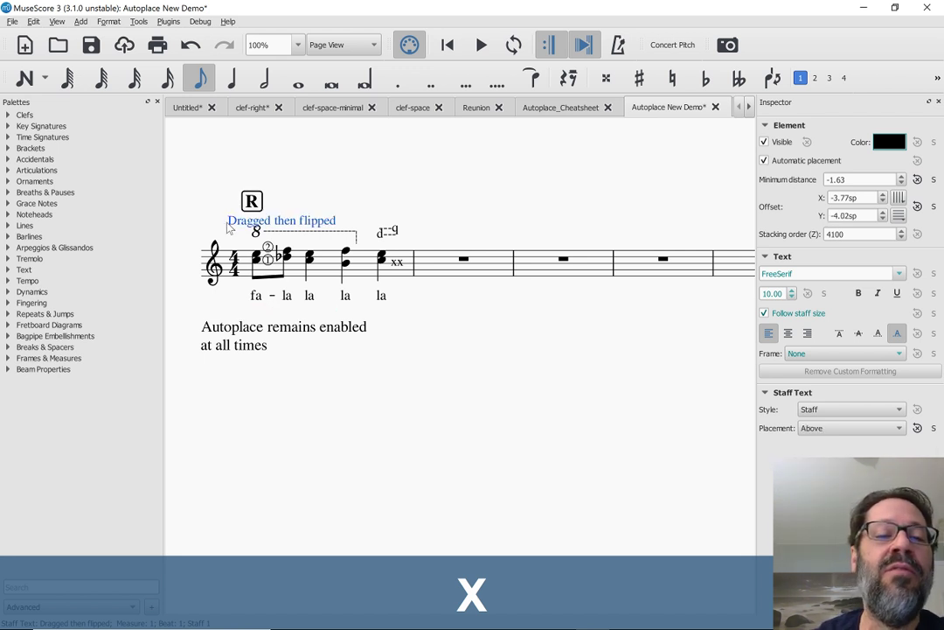
key(x)
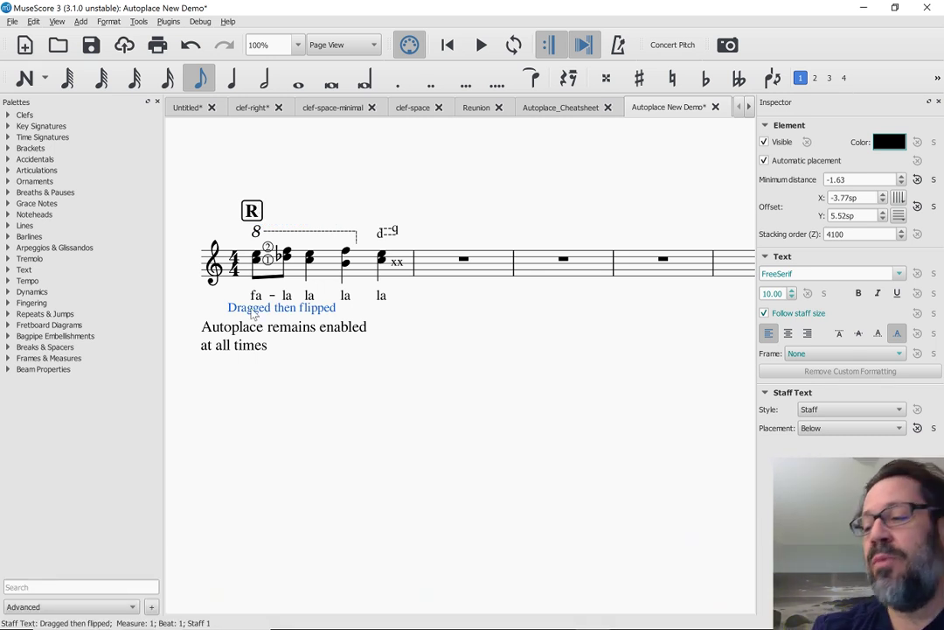
key(x)
Switch to the MuseScore 3 window and move rehearsal mark R beside the start of the octave line, at about X -3.77 sp, Y -0.63 sp.
key(alt+Tab)
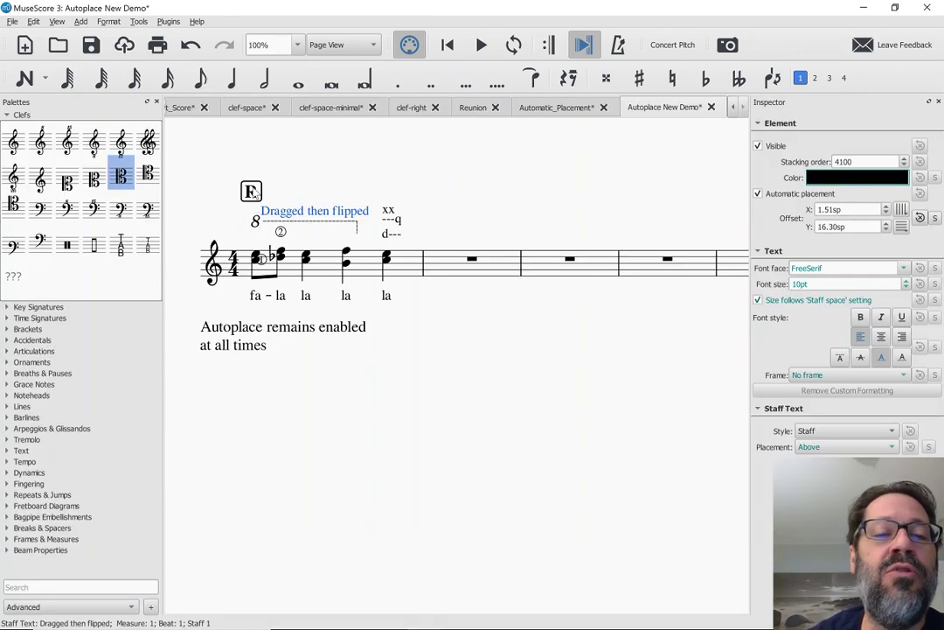
drag(252, 192, 228, 207)
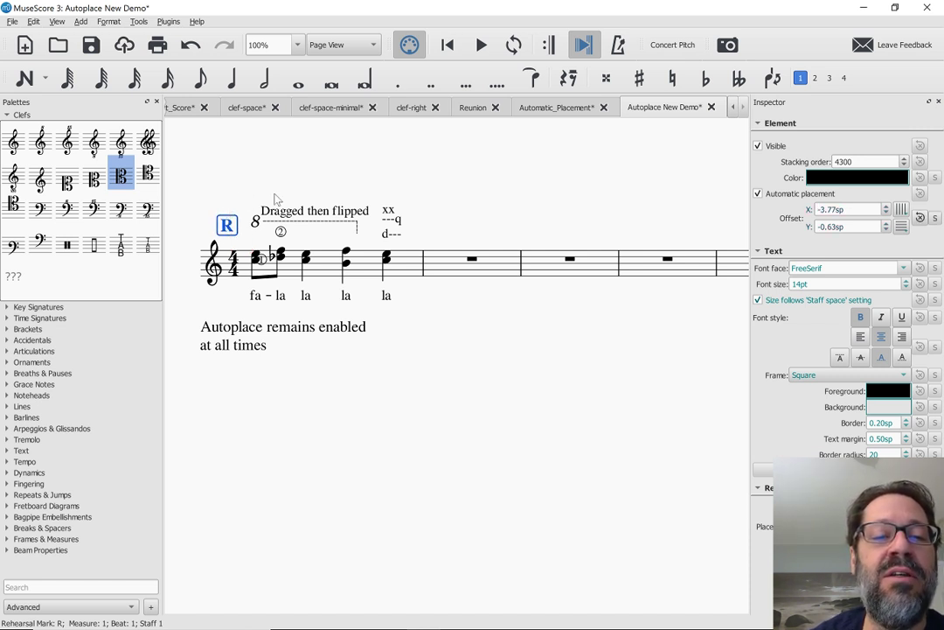
In the MuseScore 3.1.0 window, move rehearsal mark R to an offset of about X 0.97 sp, Y -6.75 sp.
key(alt+Tab)
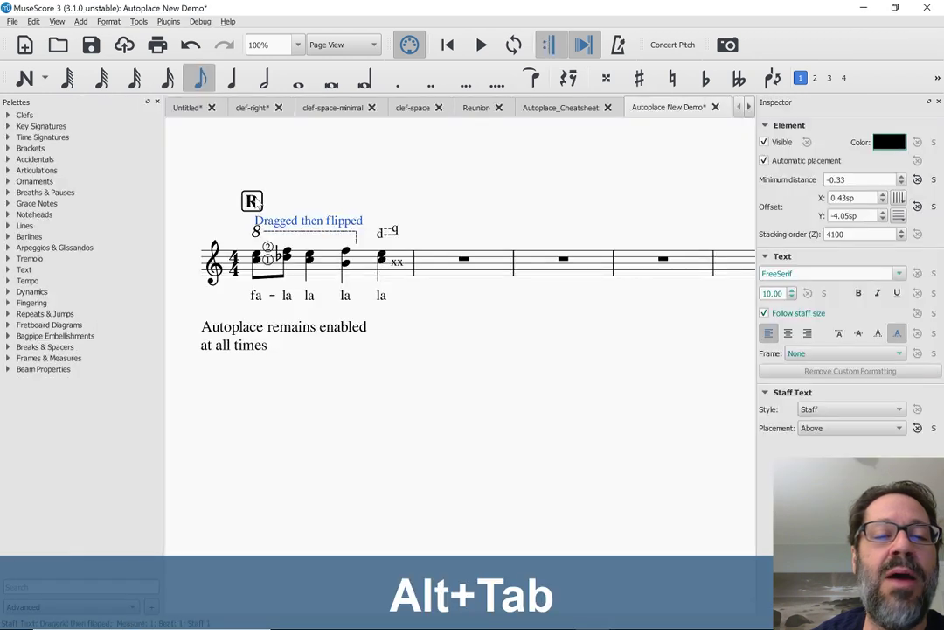
click(230, 200)
drag(234, 204, 261, 203)
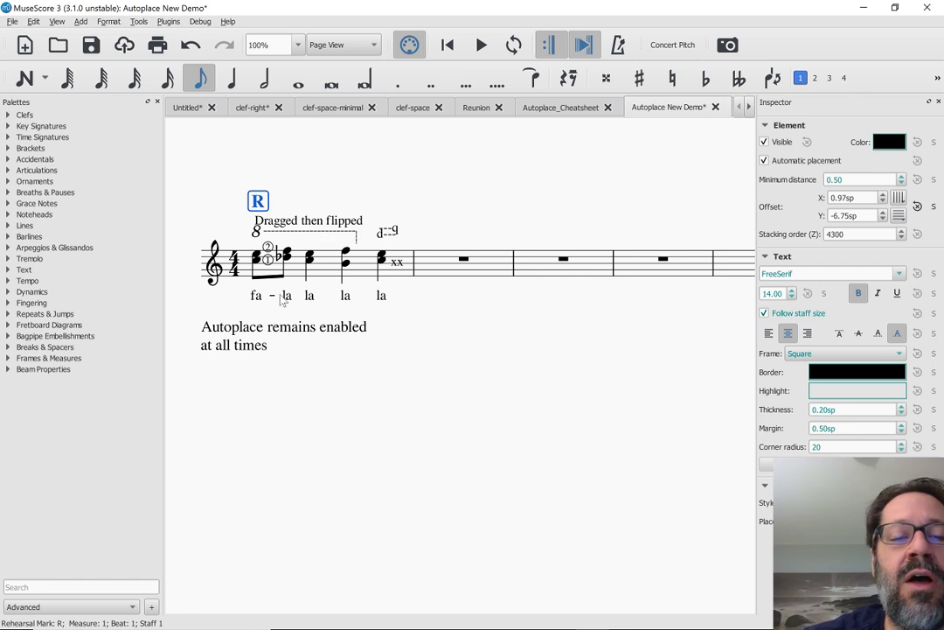
Switch to MuseScore 3, nudge the beat 1.5 "la" lyric to about X -0.11 sp, Y 0.60 sp, with its automatic placement turned off.
key(alt+Tab)
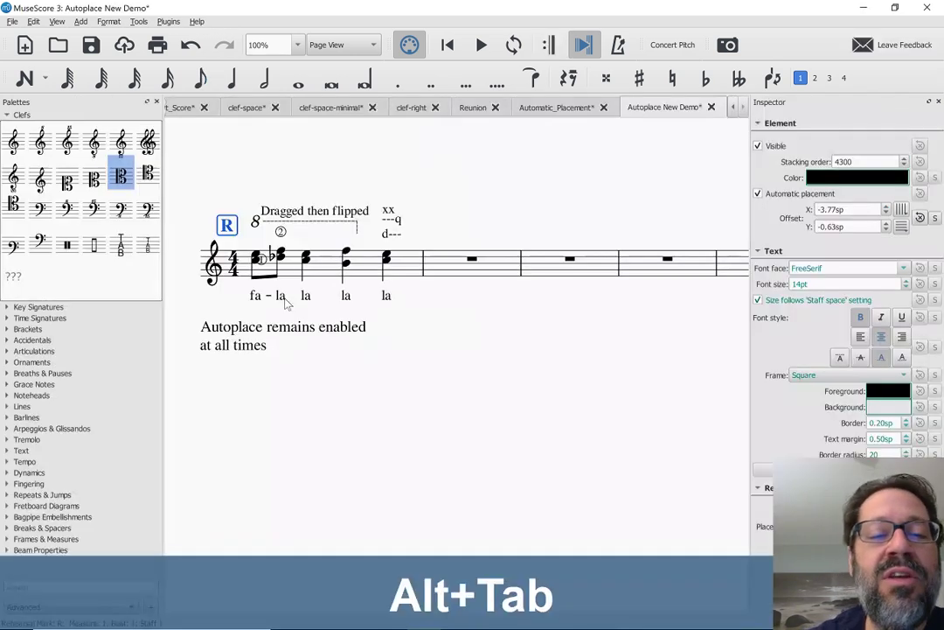
click(281, 296)
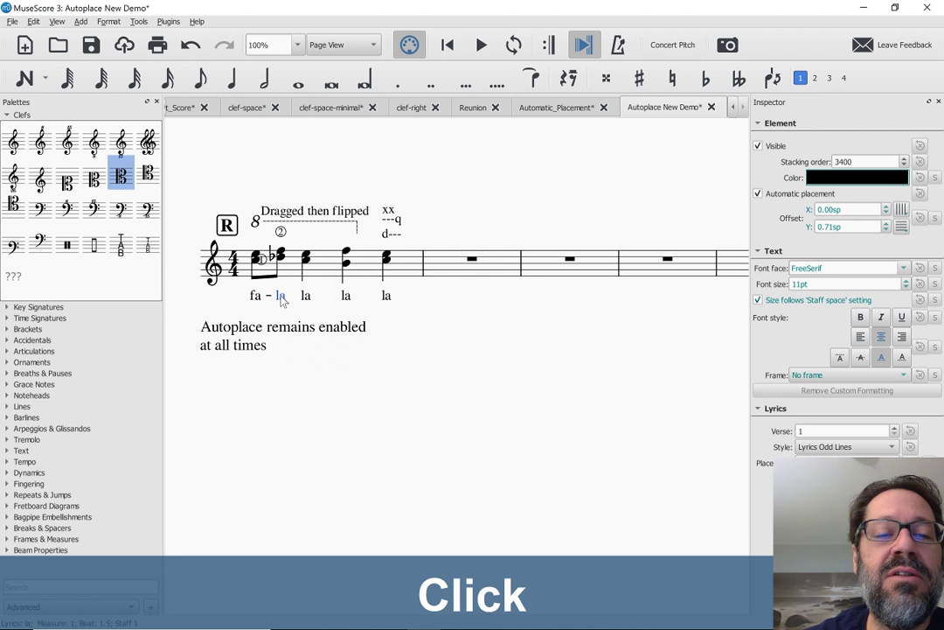
mouse_move(281, 297)
mouse_down()
mouse_move(303, 298)
mouse_move(286, 298)
mouse_up()
click(280, 301)
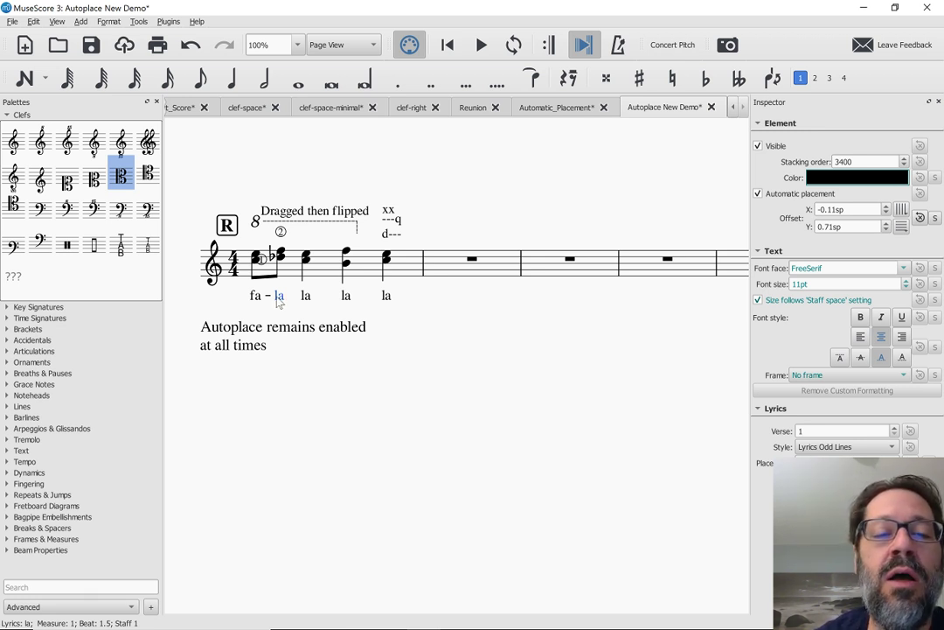
mouse_move(278, 302)
mouse_down()
mouse_move(282, 293)
mouse_move(286, 301)
mouse_up()
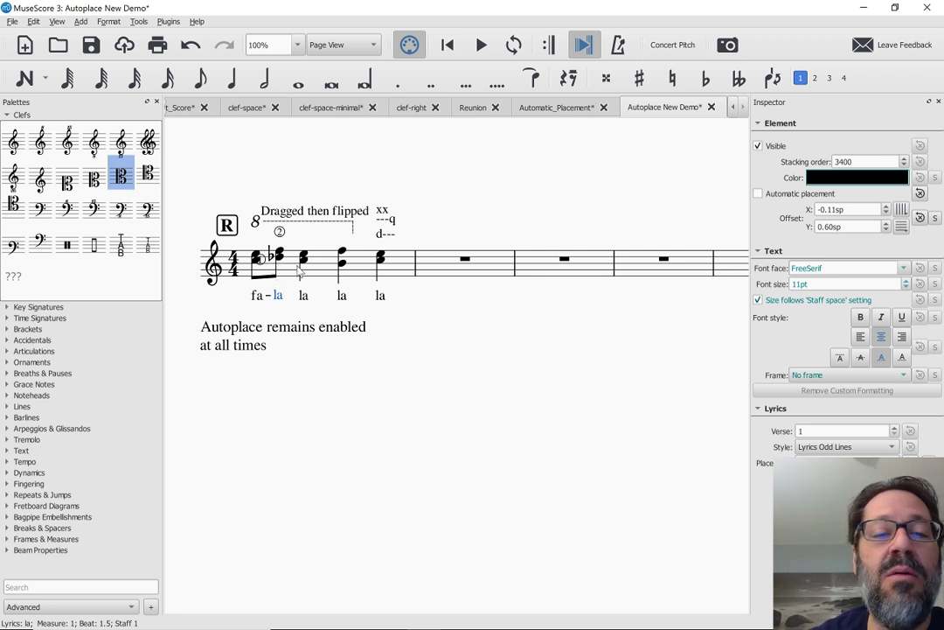
Select measure 2 and increase its layout stretch repeatedly until measure 1 is squeezed tightly.
click(460, 271)
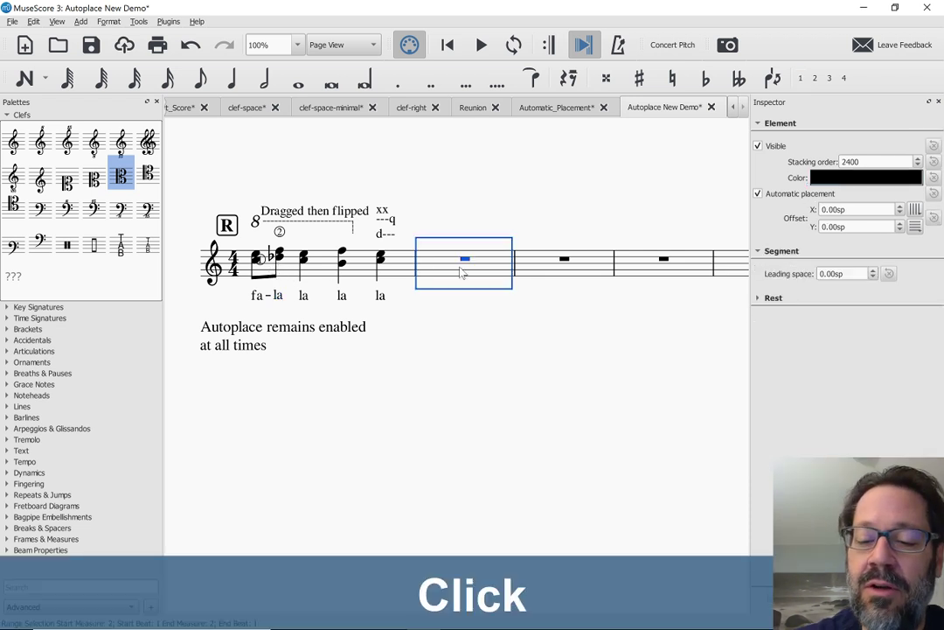
key(shift+bracketright)
key(shift+bracketright)
key(shift+bracketright)
key(shift+bracketright)
key(shift+bracketright)
key(shift+bracketright)
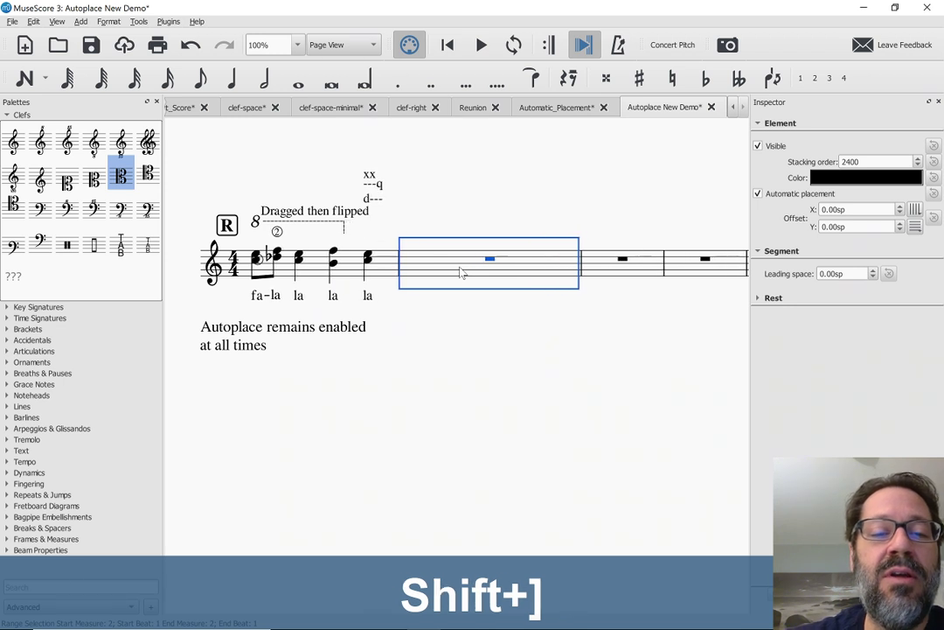
key(shift+bracketright)
key(shift+bracketright)
key(shift+bracketright)
key(shift+bracketright)
key(shift+bracketright)
key(shift+bracketright)
key(shift+bracketright)
key(shift+bracketright)
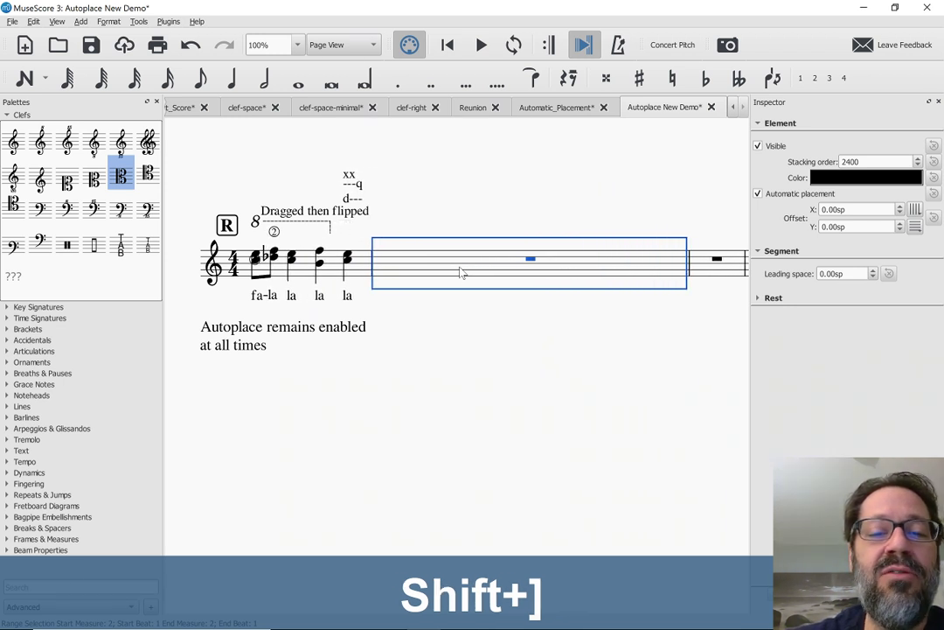
key(shift+bracketright)
key(shift+bracketright)
key(shift+bracketright)
key(shift+bracketright)
key(shift+bracketright)
key(shift+bracketright)
key(shift+bracketright)
key(shift+bracketright)
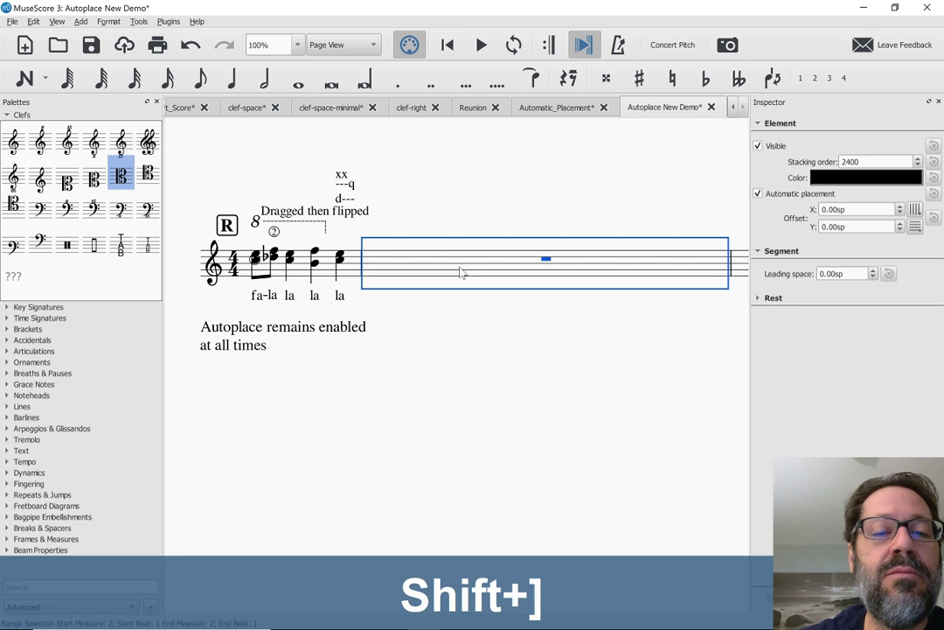
Move the beat 1.5 "la" lyric to about X 0.32 sp, Y 0.49 sp, and lengthen its text to "laaaaa".
click(273, 297)
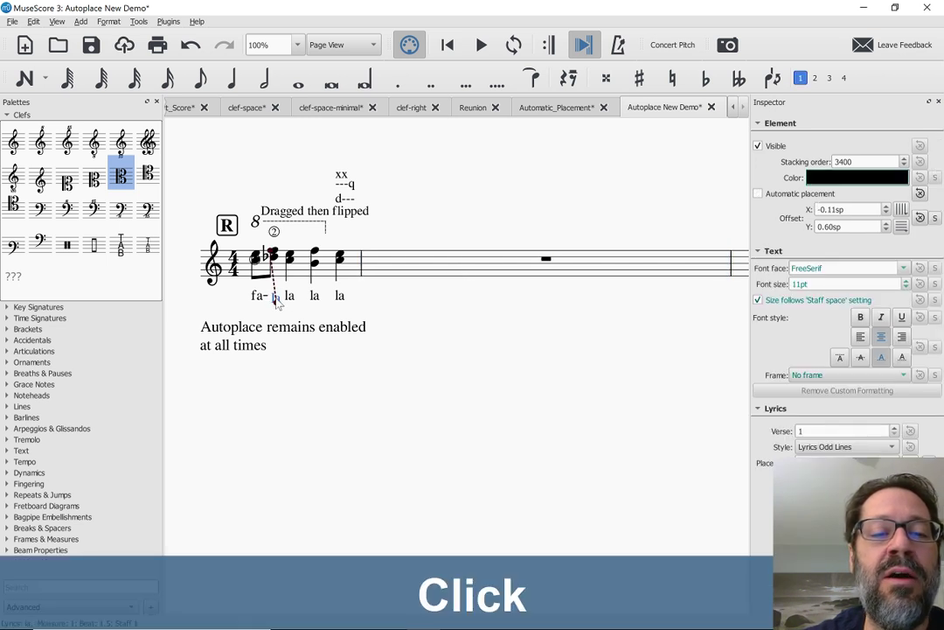
drag(274, 300, 278, 302)
double_click(277, 297)
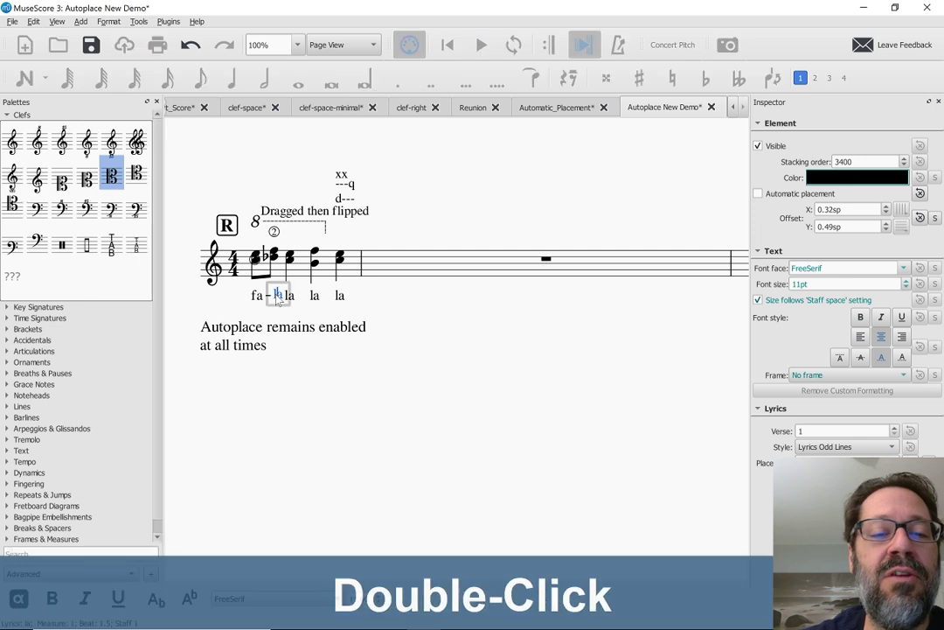
text(aaaa)
key(Escape)
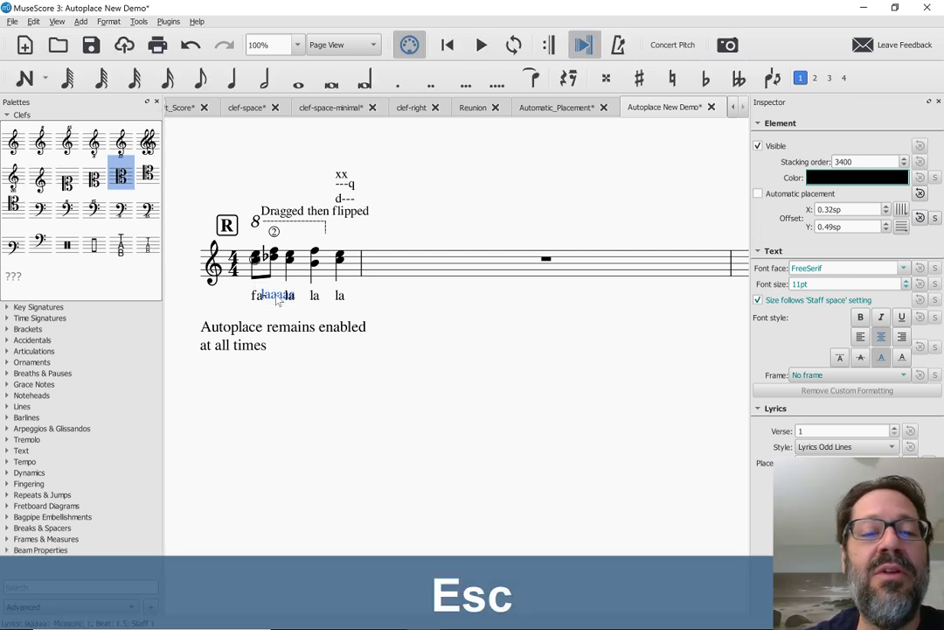
Glance at the 3.1.0 window, return to MuseScore 3, and reposition the "laaaaa" lyric at about X 0.43 sp, Y -0.04 sp.
click(274, 299)
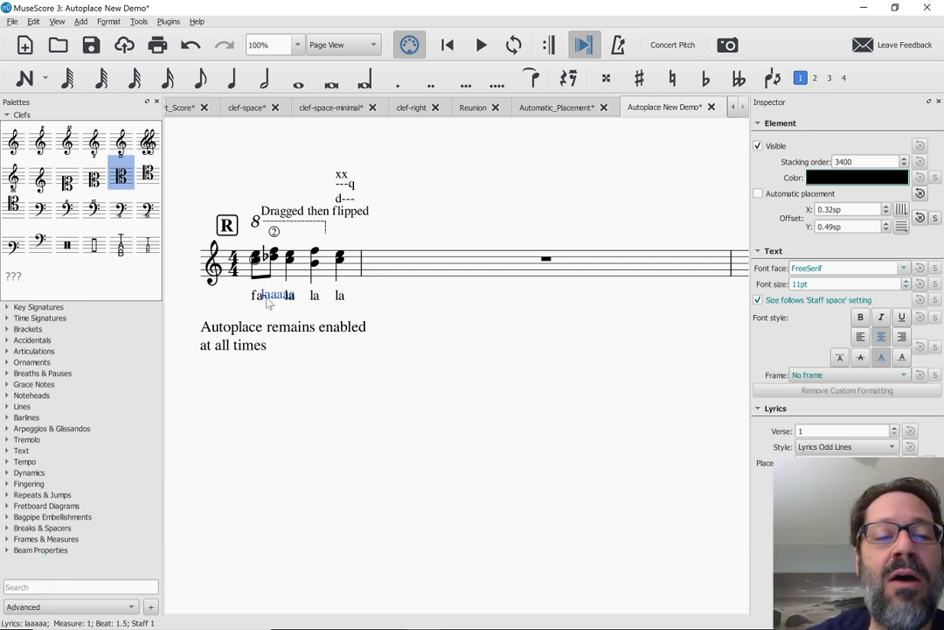
key(alt+Tab)
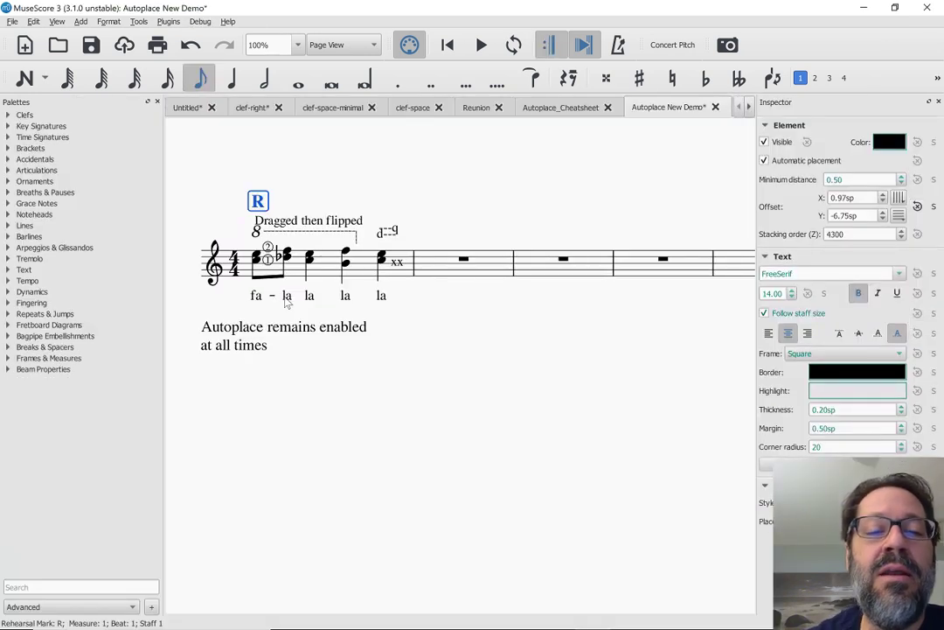
key(alt+Tab)
drag(274, 302, 269, 291)
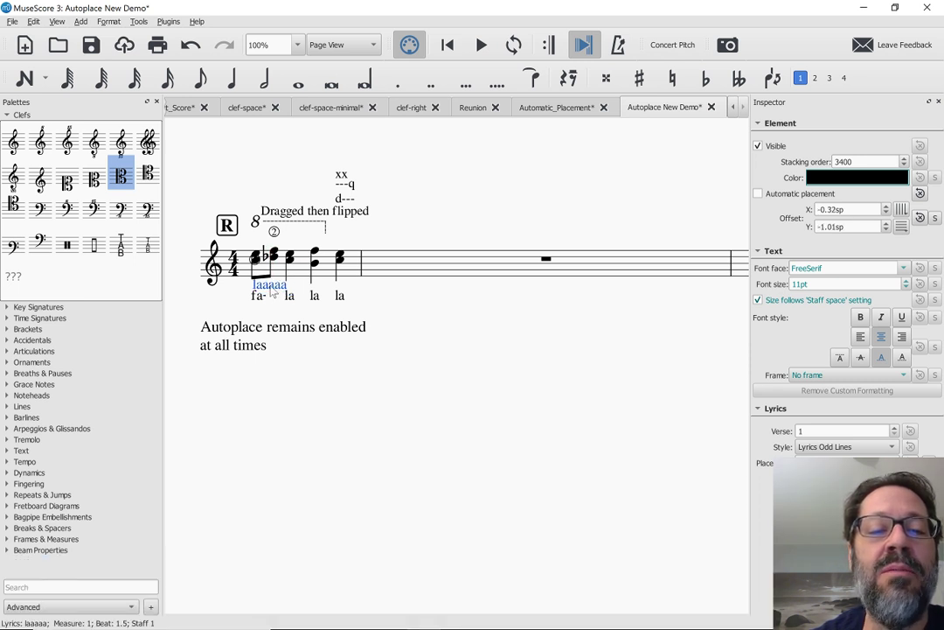
drag(276, 297, 277, 298)
Switch to the MuseScore 3.1.0 window and lengthen the beat 1.5 "la" lyric to "laaaaaaa".
key(alt+Tab)
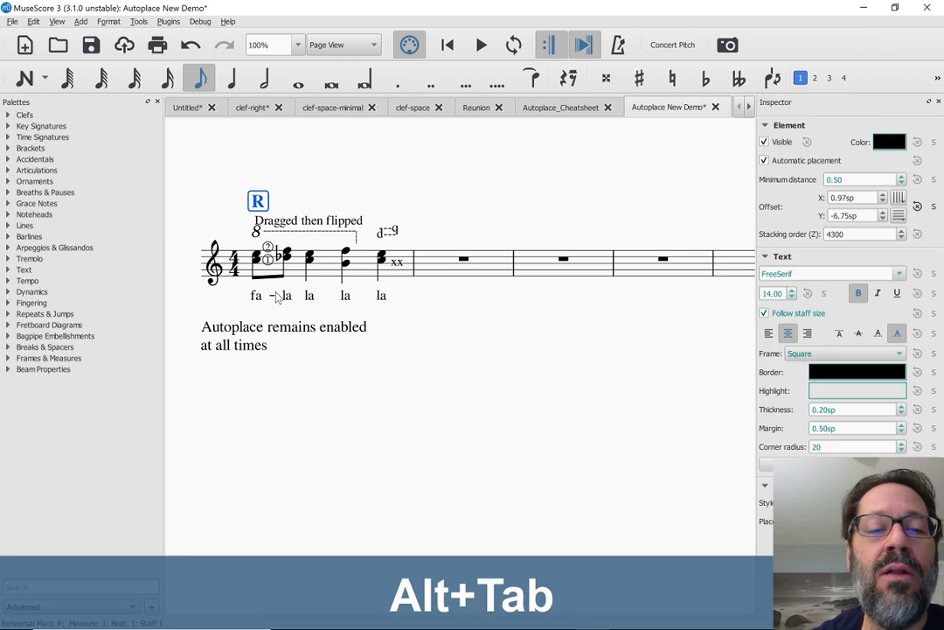
click(289, 302)
double_click(288, 302)
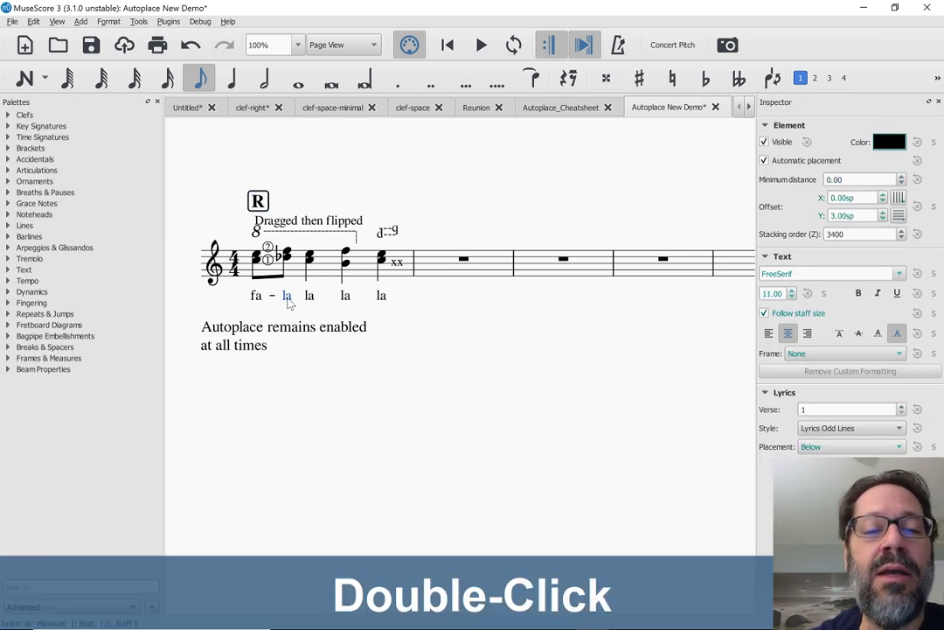
text(aaaaaa)
key(Escape)
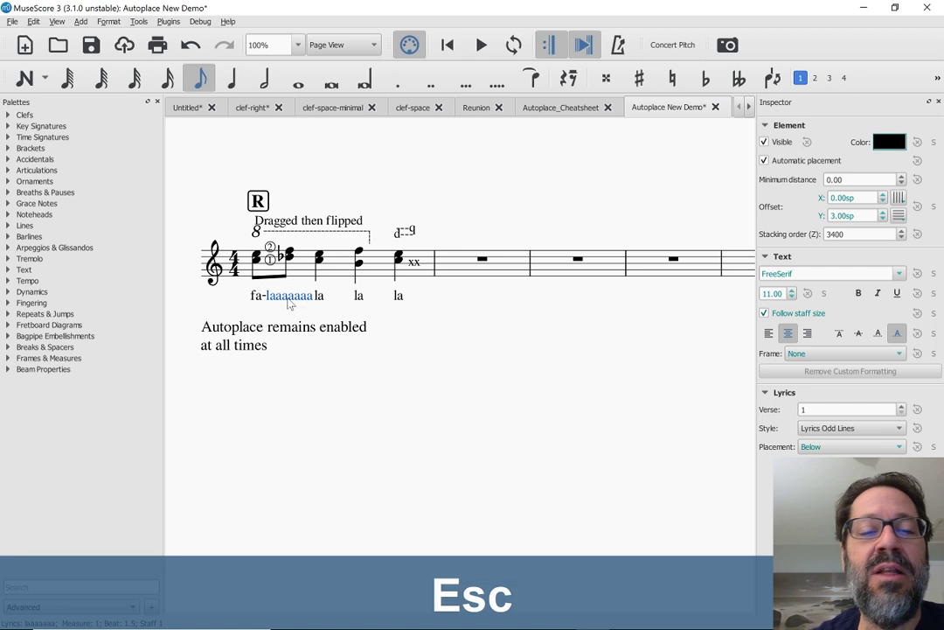
Move the "laaaaaaa" lyric to about X 0.65 sp, Y 3.65 sp in the 3.1.0 score, and turn off its automatic placement.
mouse_move(289, 302)
mouse_down()
mouse_move(292, 291)
mouse_move(310, 292)
mouse_move(305, 310)
mouse_move(305, 303)
mouse_up()
click(290, 298)
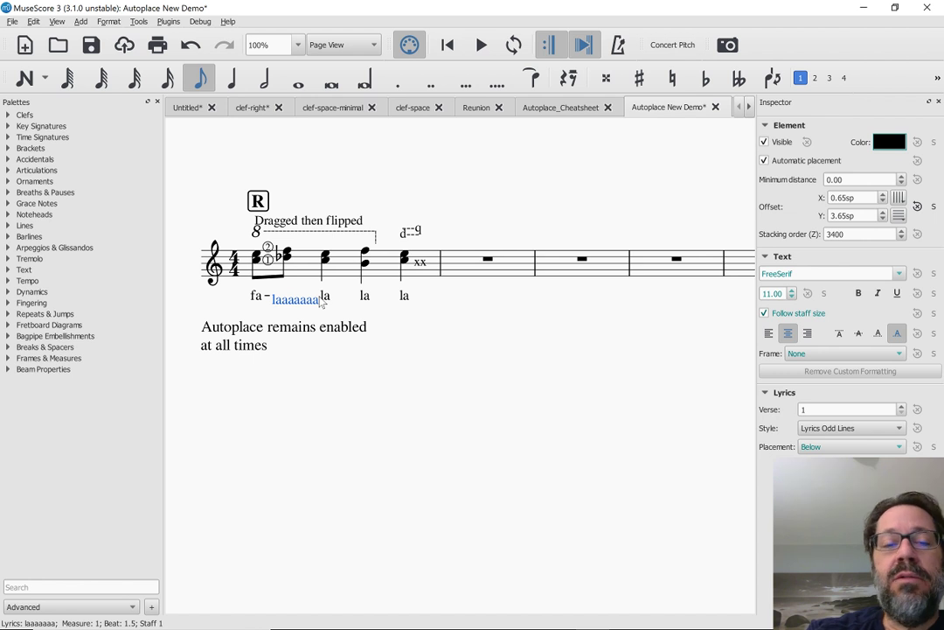
key(alt+Tab)
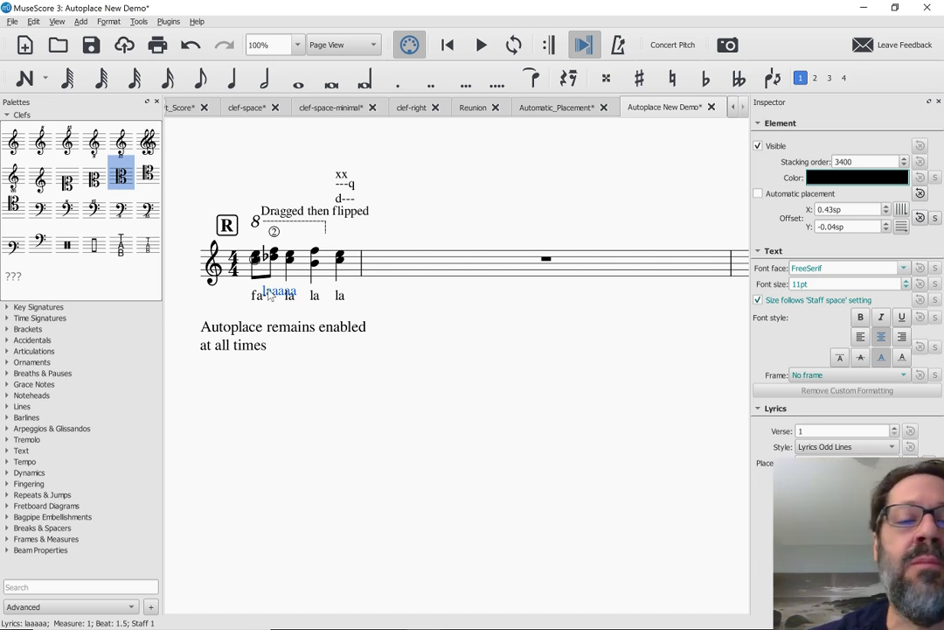
key(alt+Tab)
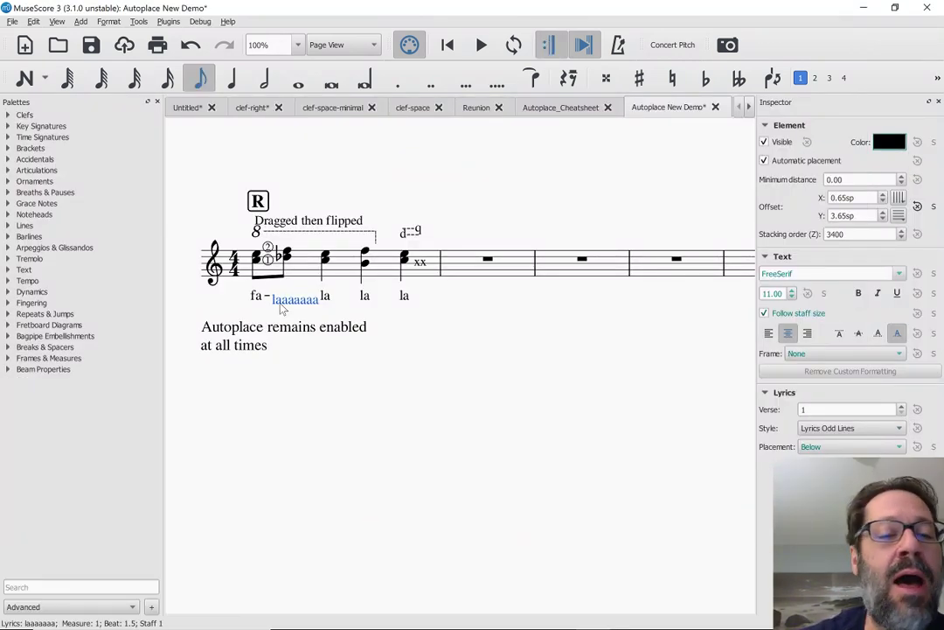
key(equal)
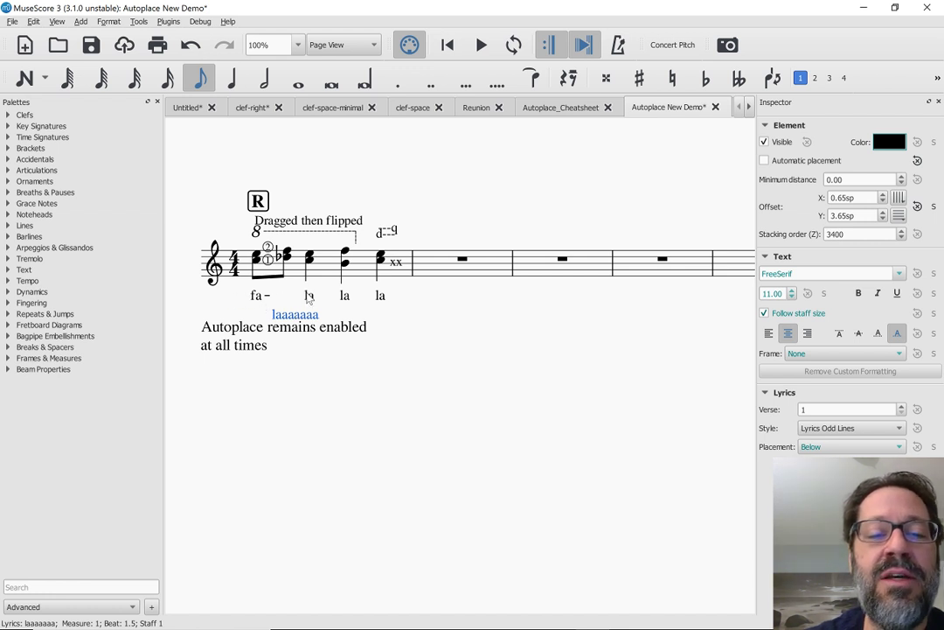
Restore automatic placement for the "laaaaaaa" lyric and reposition it at about X 0.54 sp, Y 3.00 sp.
drag(307, 320, 289, 310)
click(290, 306)
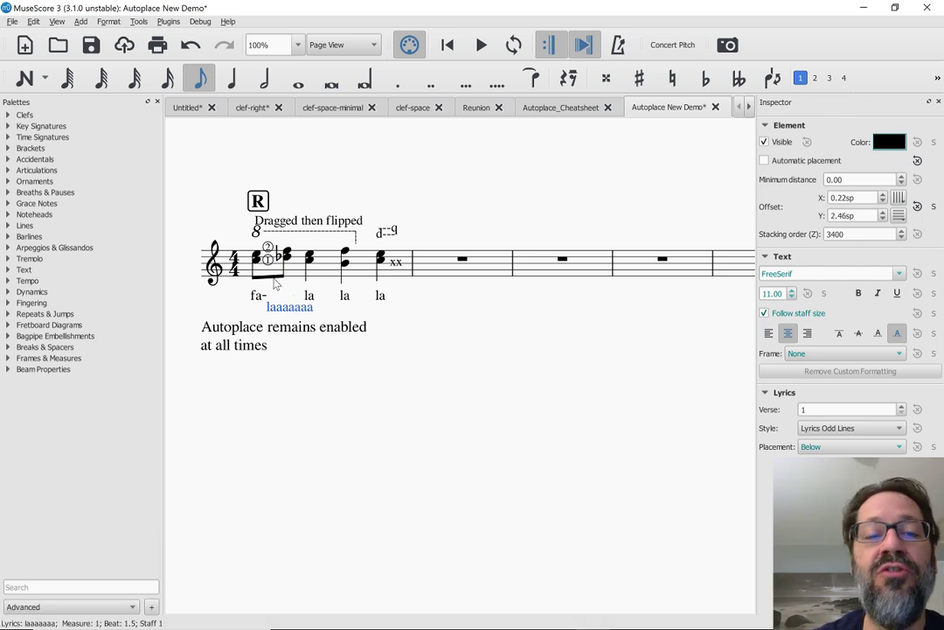
key(equal)
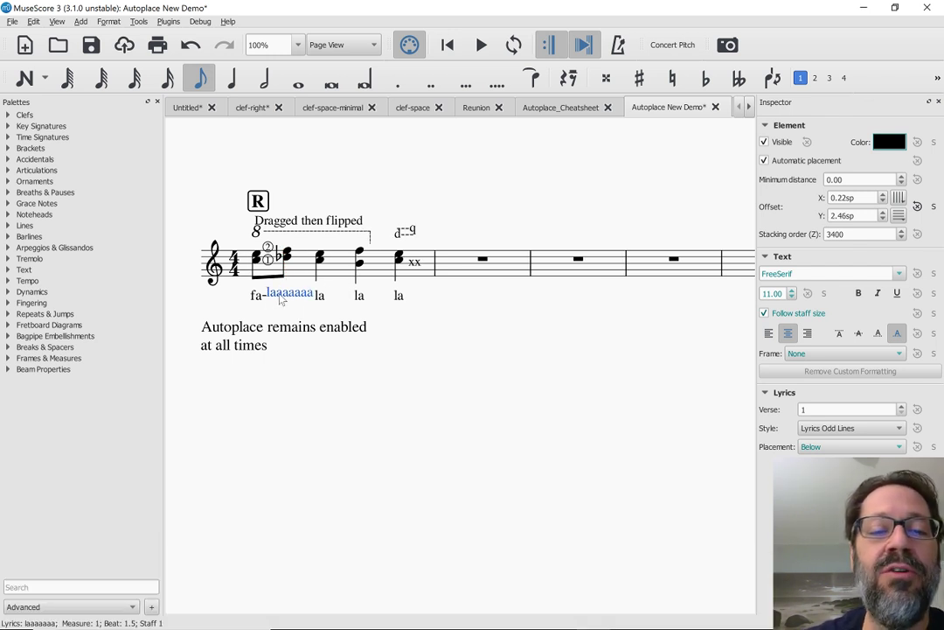
drag(281, 300, 282, 304)
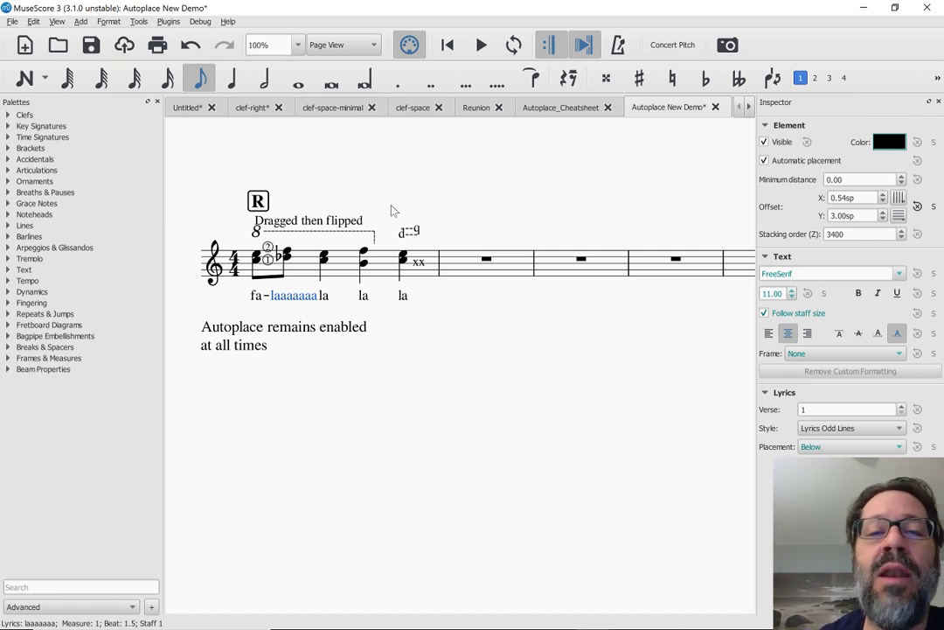
In the Reunion score, move the first "più mosso" to about X 5.79, Y -0.90 sp and the measure 9 "rit." to about X -4.90, Y -0.62 sp.
click(475, 107)
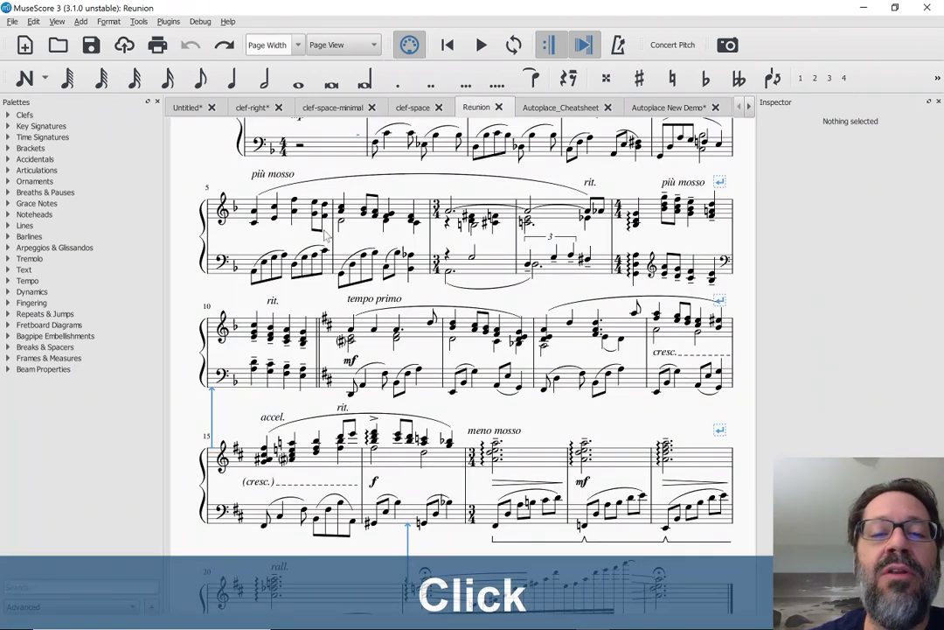
scroll(276, 199, up, 3)
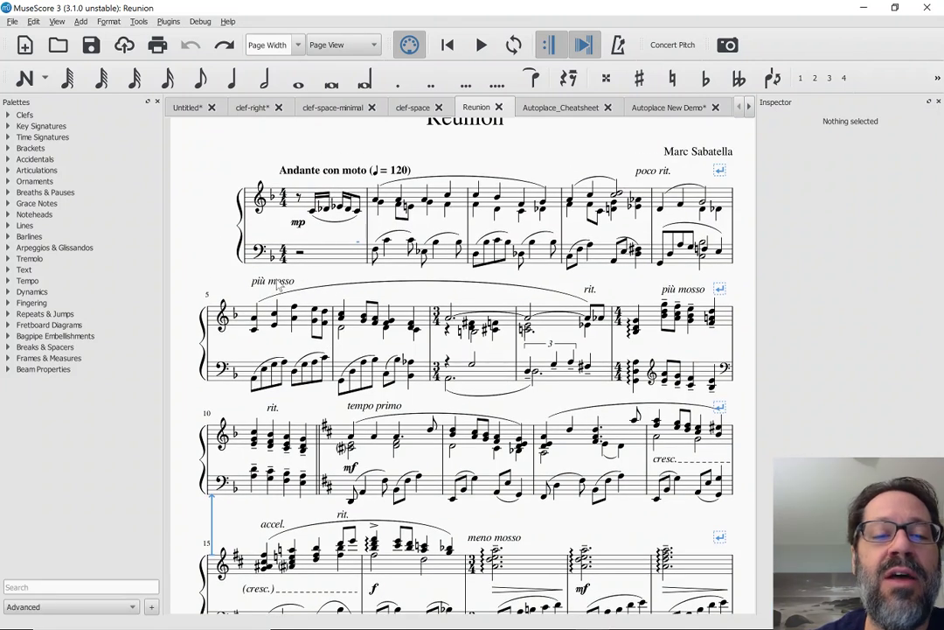
drag(280, 284, 305, 302)
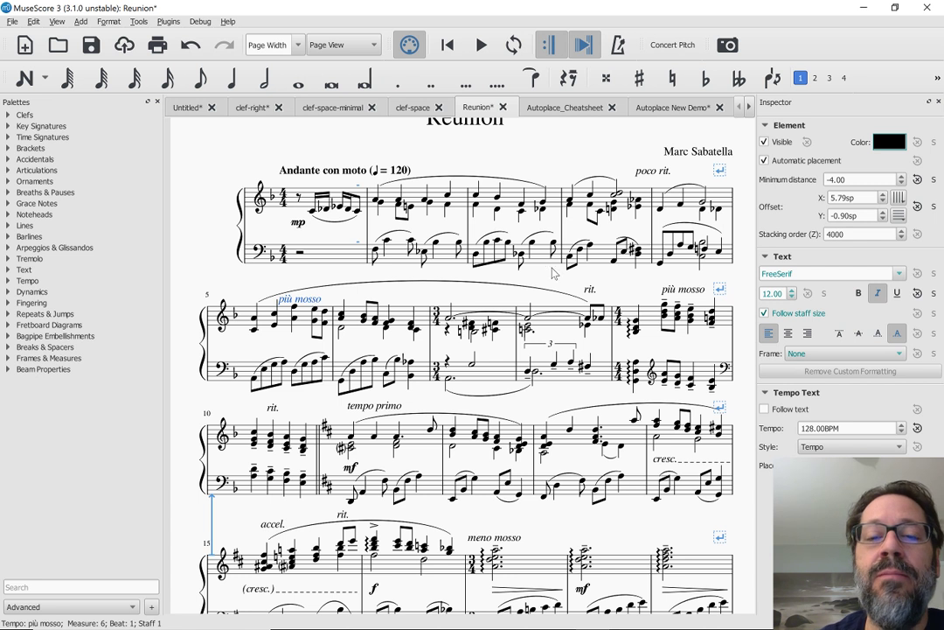
click(577, 301)
drag(577, 304, 570, 307)
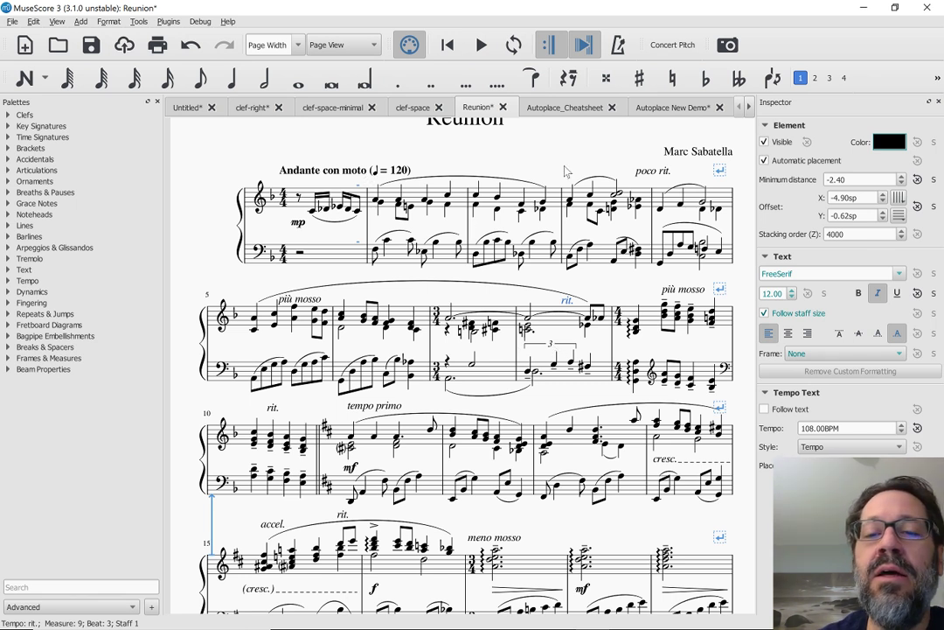
Move the measure 16 "rit." tempo text below the slur, to about X -1.93 sp, Y -4.86 sp.
scroll(352, 342, down, 2)
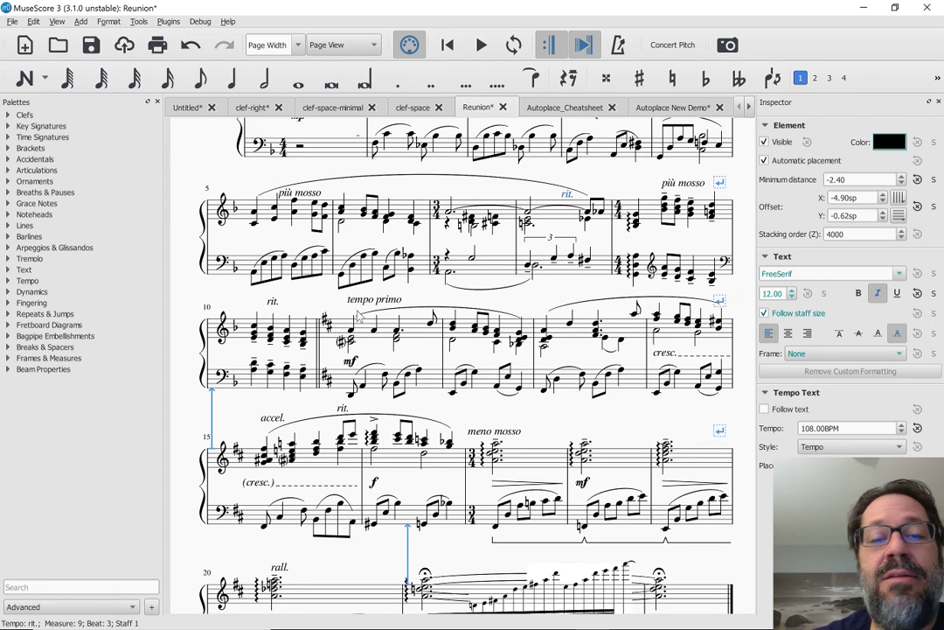
click(295, 194)
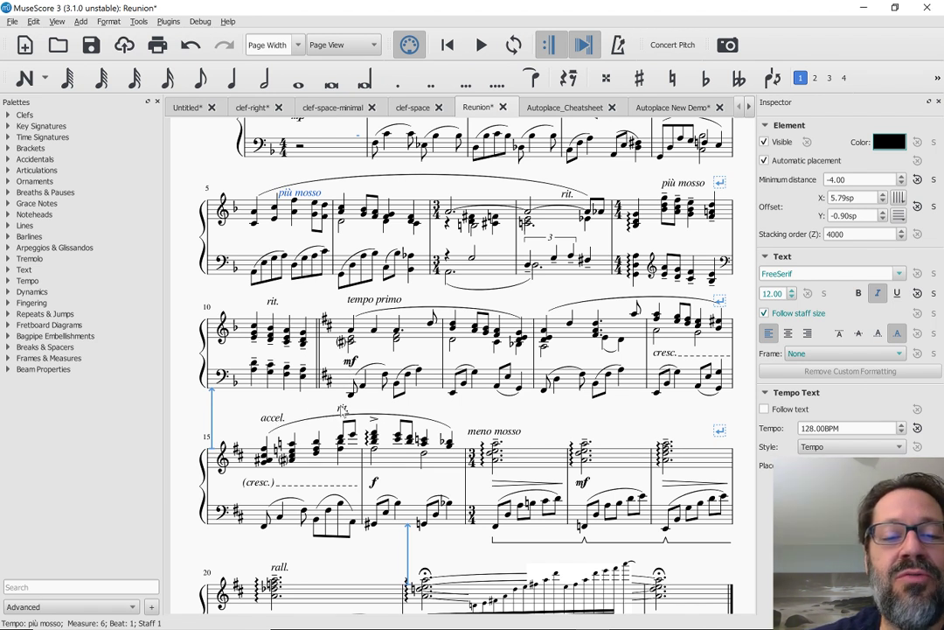
click(343, 409)
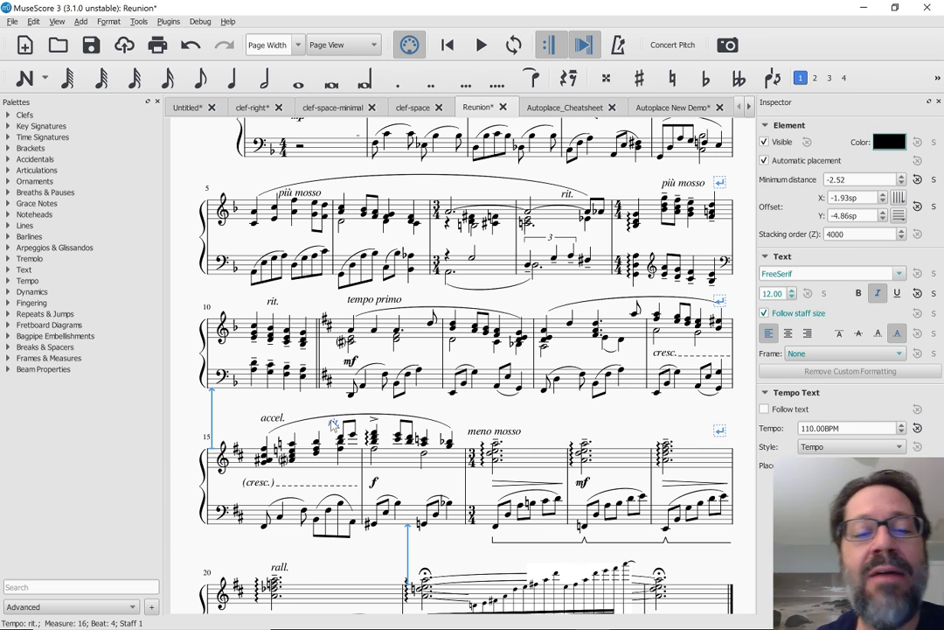
Switch to the MuseScore 3 window, open its Reunion score, and move the measure 16 "rit." to about X -2.70 sp, Y 3.00 sp.
key(alt+Tab)
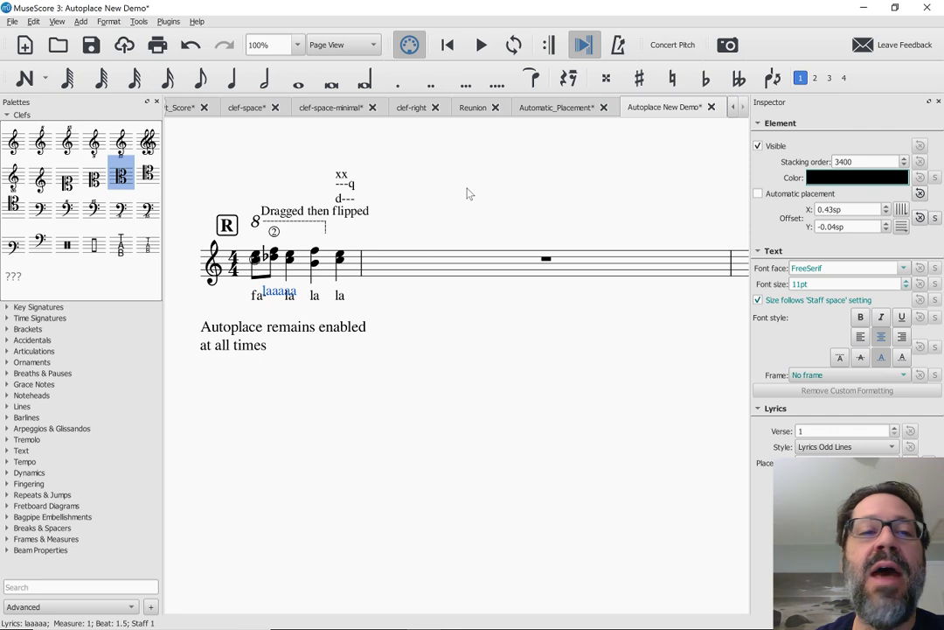
click(473, 108)
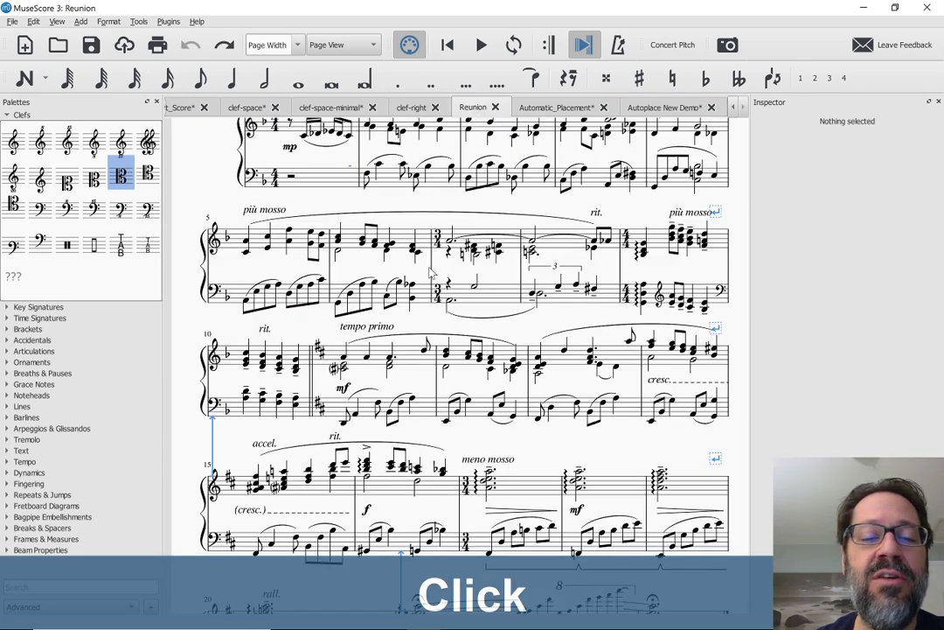
drag(336, 442, 324, 442)
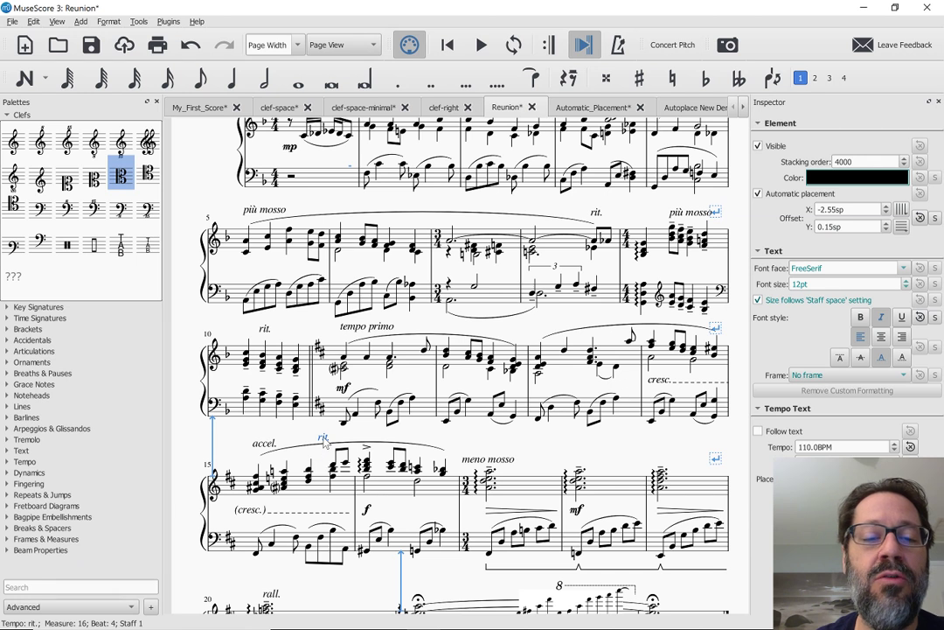
drag(325, 440, 324, 456)
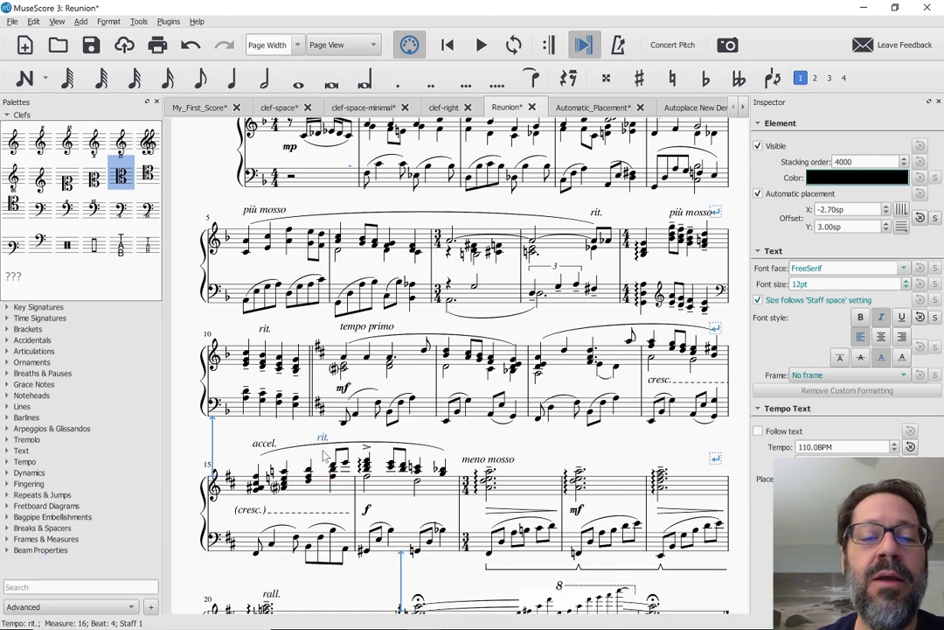
Back in the 3.1.0 window, move the measure 18 decrescendo hairpin onto the upper staff, about X 2.38 sp, Y -2.00 sp, and reset its position.
key(alt+Tab)
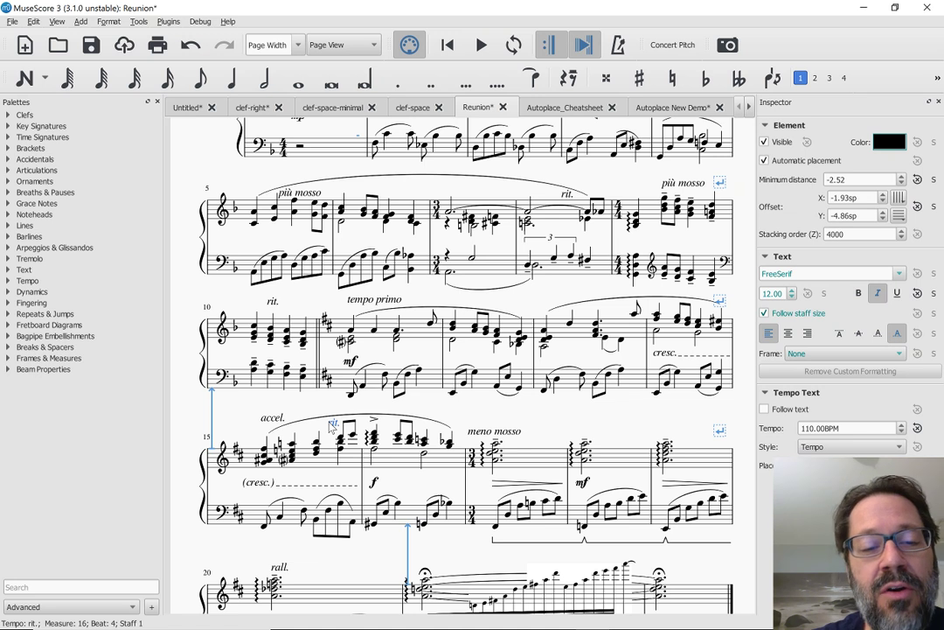
scroll(332, 425, down, 3)
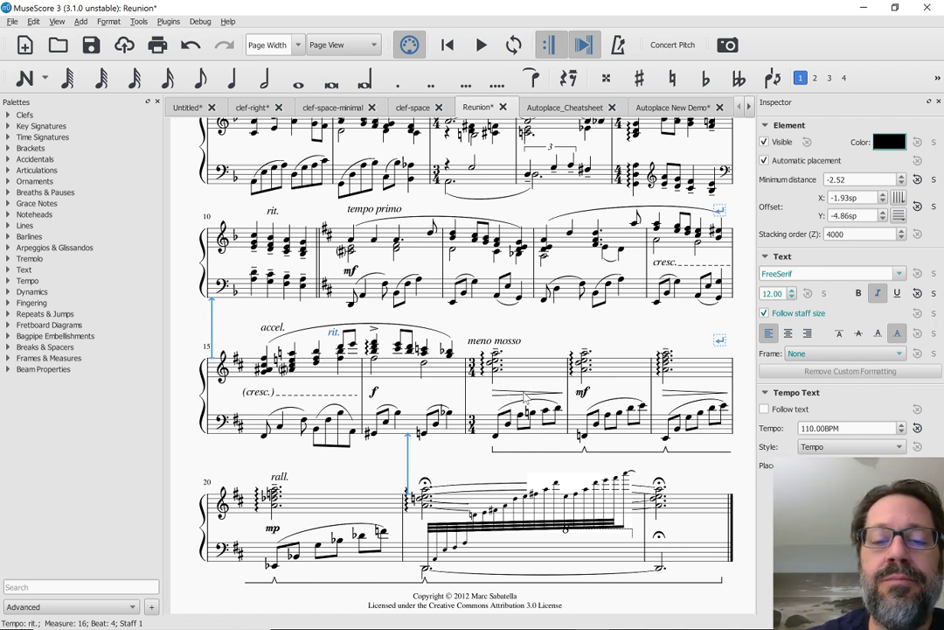
drag(525, 398, 536, 372)
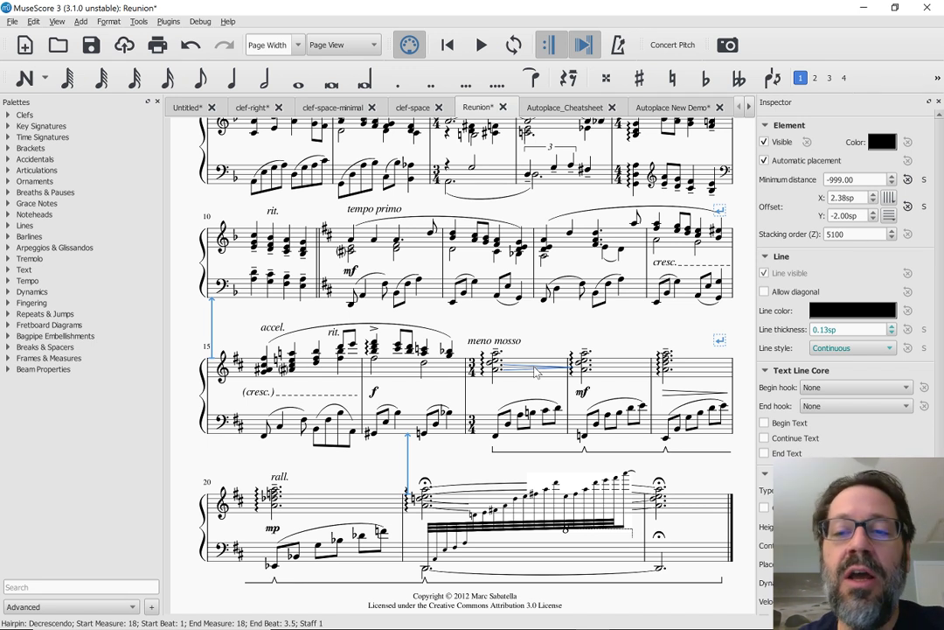
key(ctrl+r)
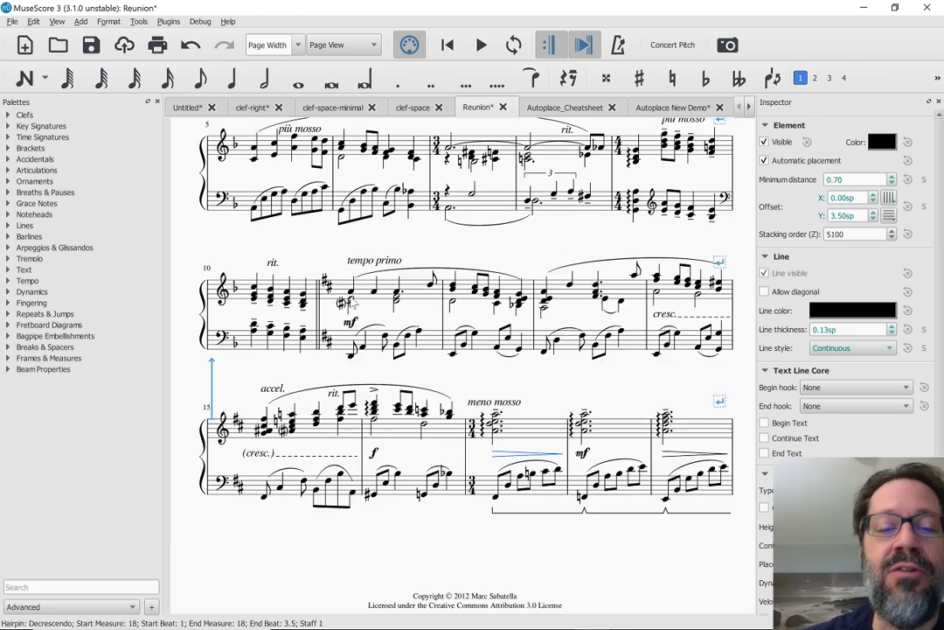
Undo all the tempo text and hairpin moves in the Reunion score and return to its beginning.
key(ctrl+z)
key(ctrl+z)
key(ctrl+z)
key(ctrl+z)
key(ctrl+z)
key(ctrl+z)
key(ctrl+z)
key(ctrl+z)
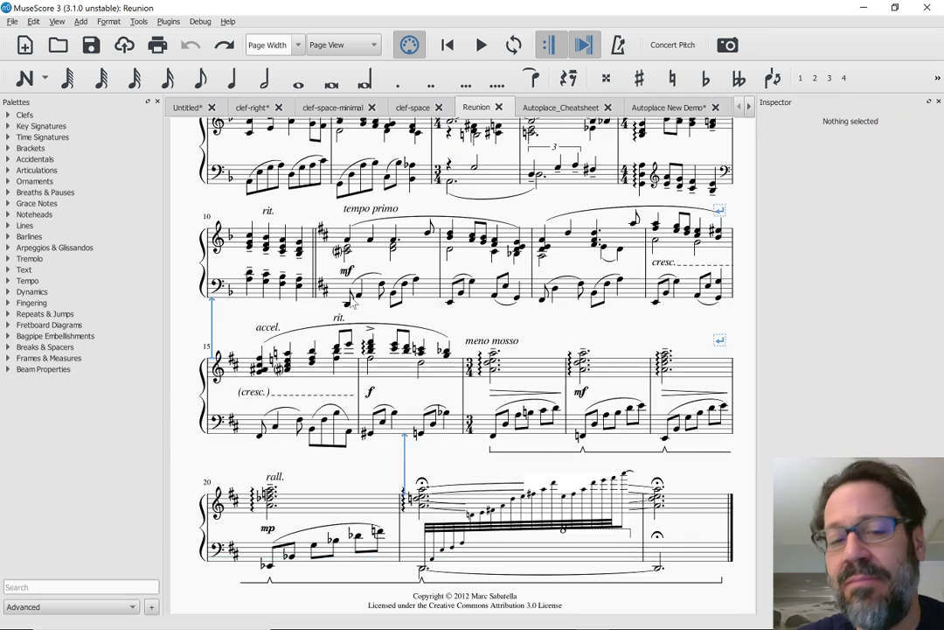
click(232, 318)
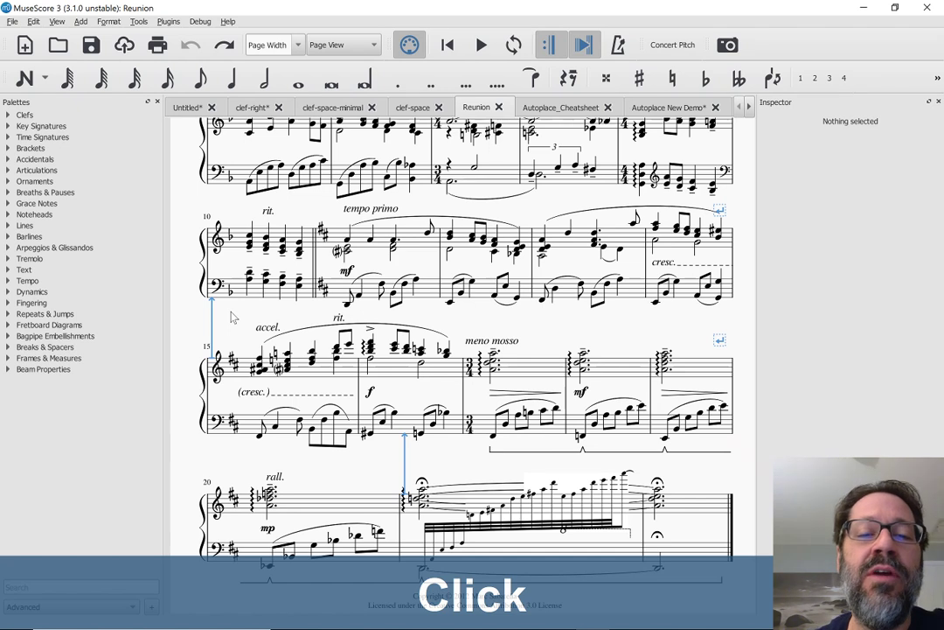
key(Home)
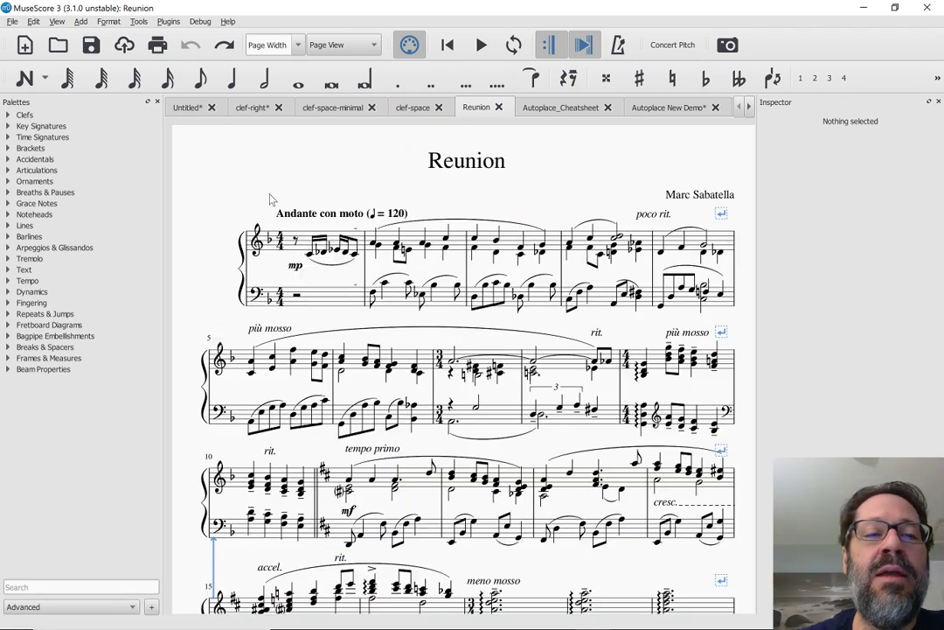
Switch to Chrome and copy the web address of the "MuseScore Café - Automatic Placement" video.
key(alt+Tab)
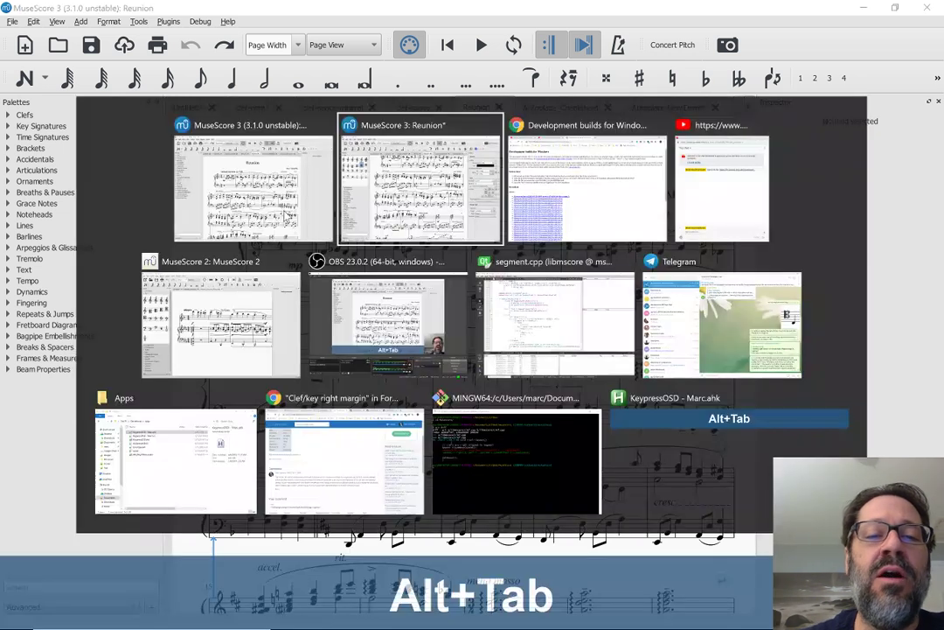
key(alt+Tab)
key(alt+Tab)
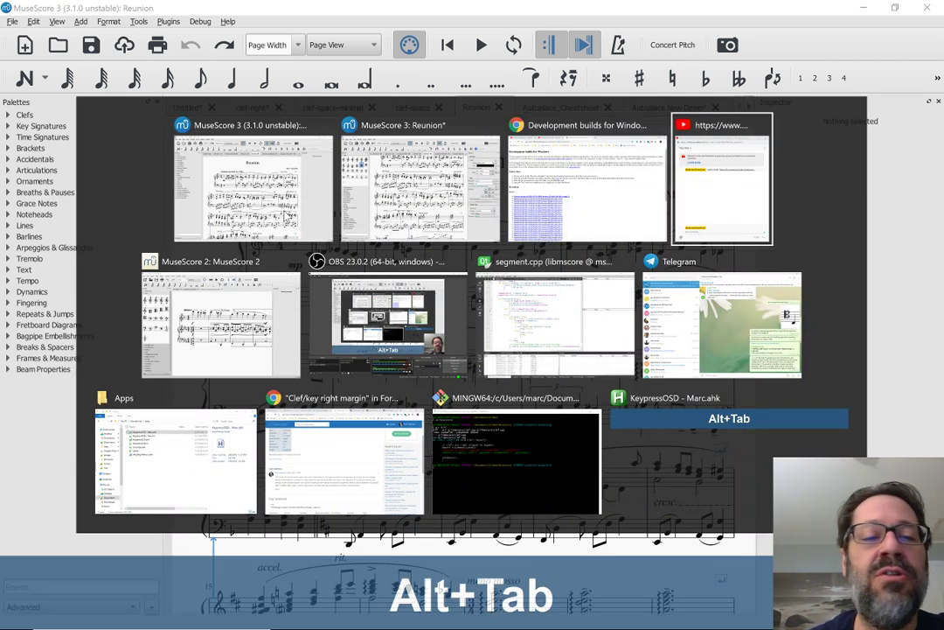
key(shift+alt+Tab)
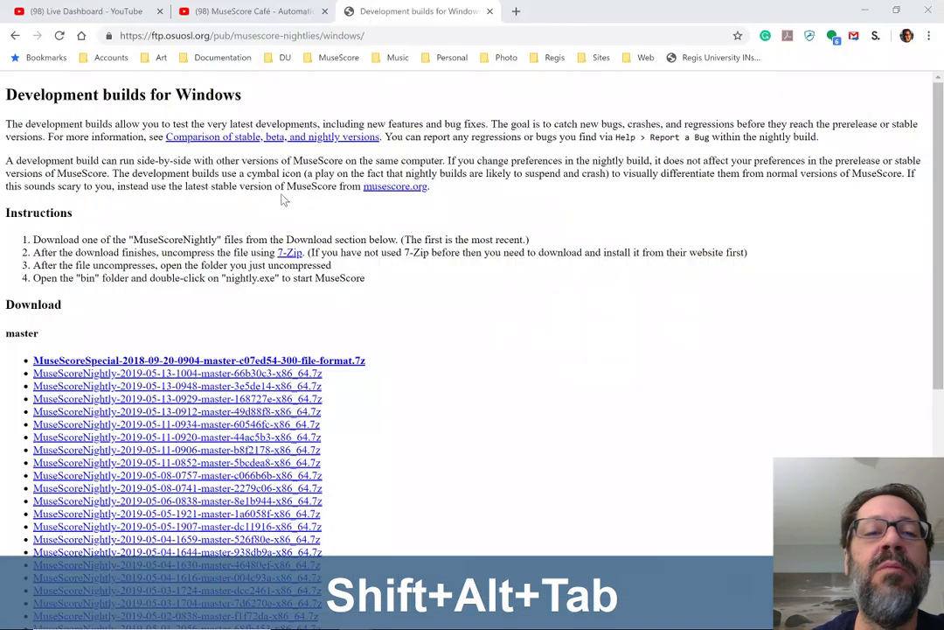
click(267, 16)
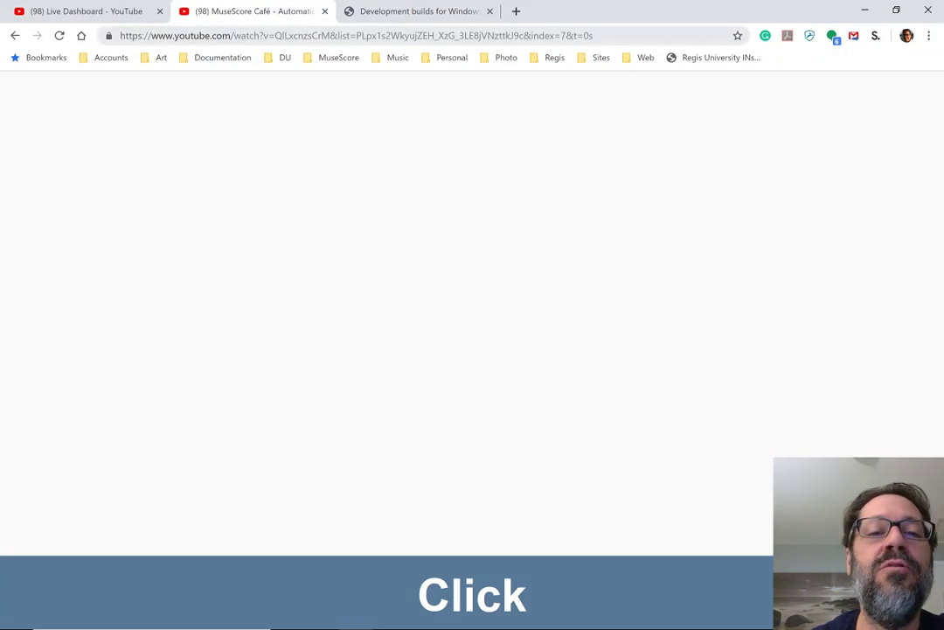
click(305, 35)
key(ctrl+c)
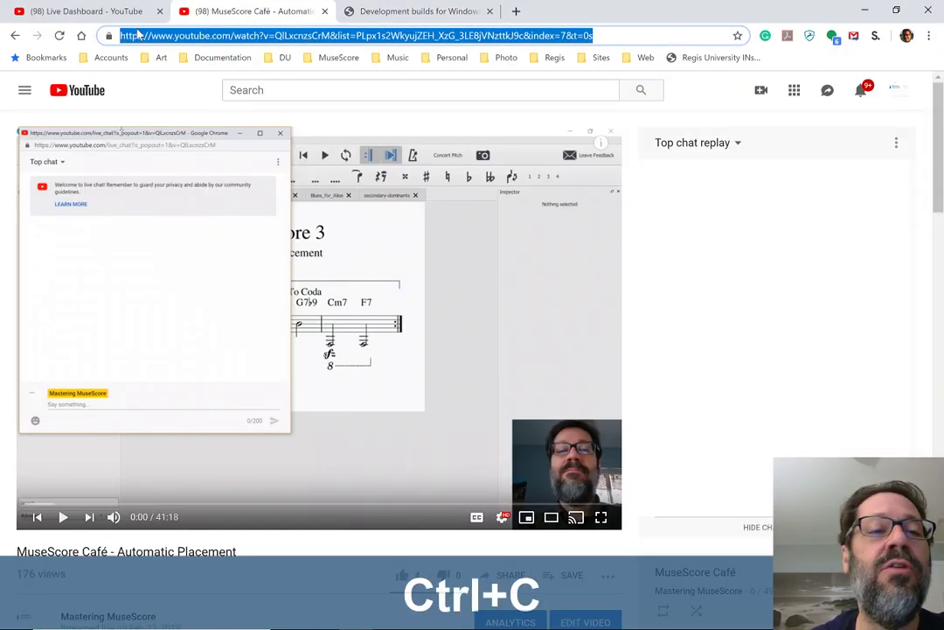
Switch to the popped-out YouTube live chat and send "previous autoplace cafe:" followed by the copied video link.
click(96, 12)
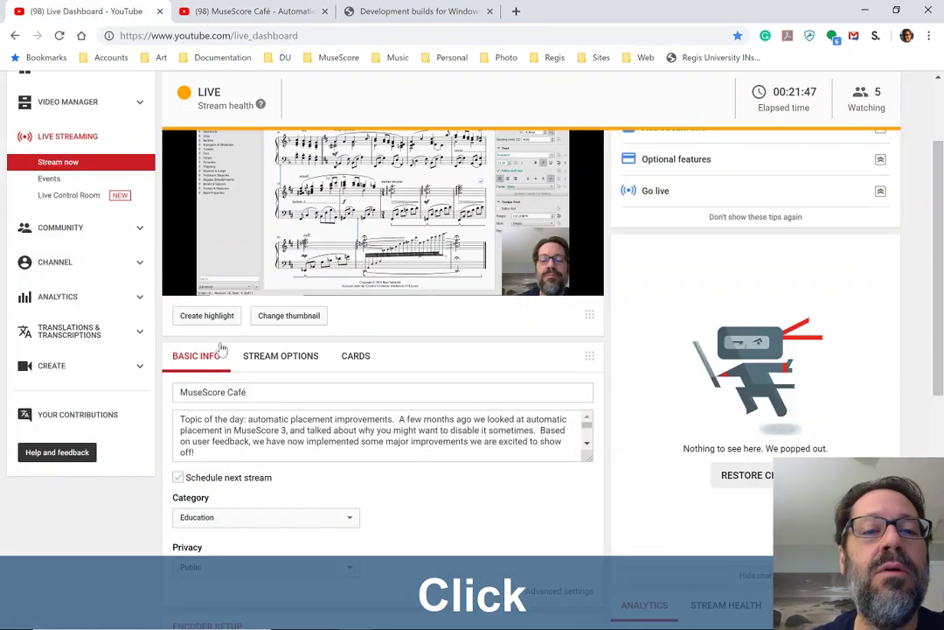
key(alt+Tab)
key(alt+Tab)
key(alt+Tab)
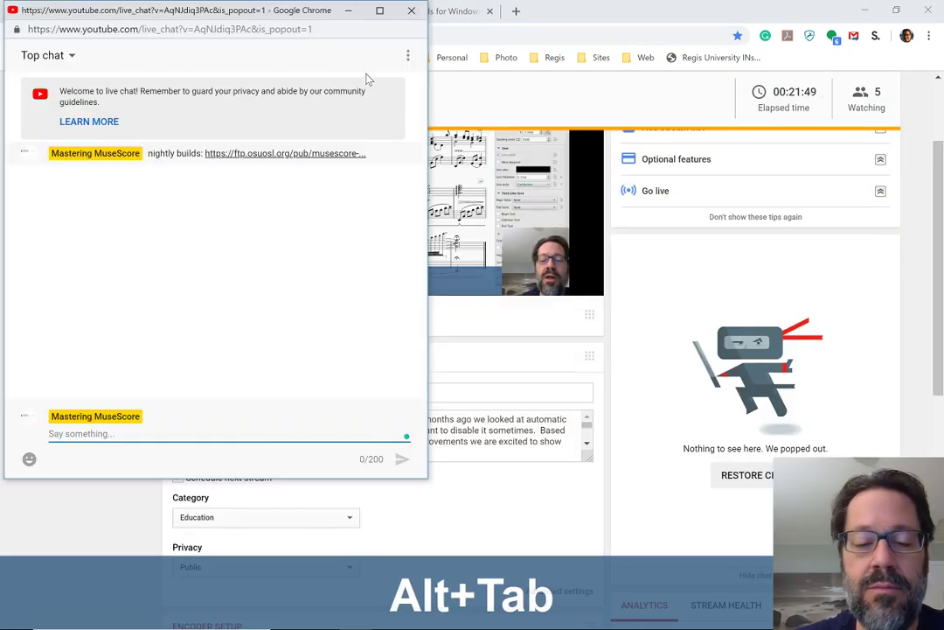
text(previous )
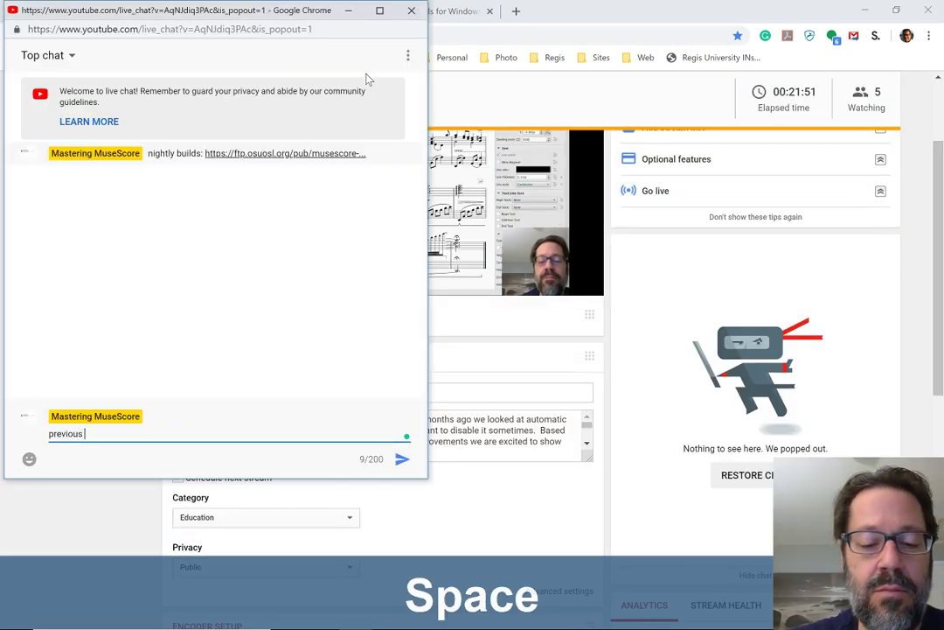
text(autoplace cafe:)
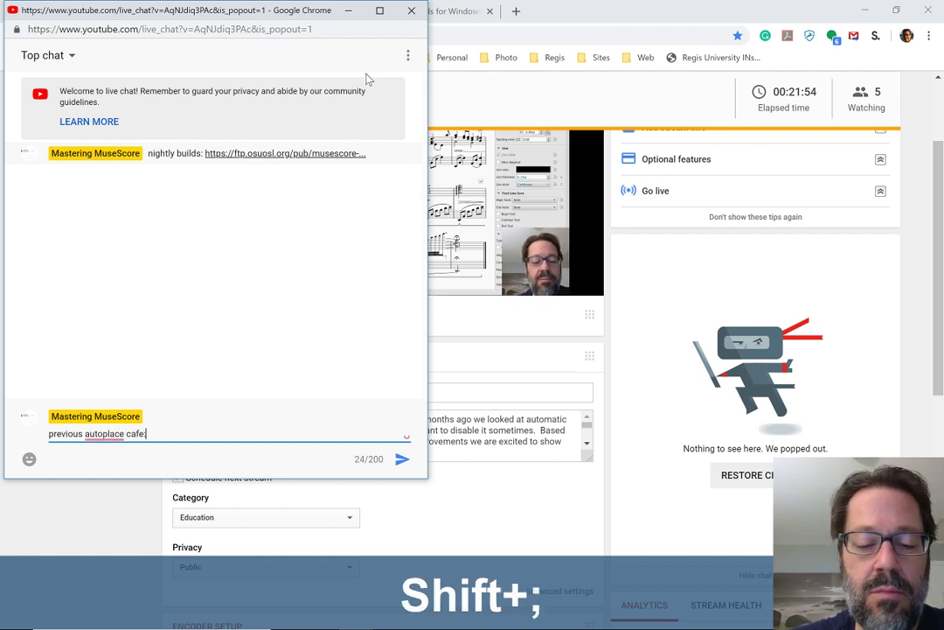
key(ctrl+v)
key(Return)
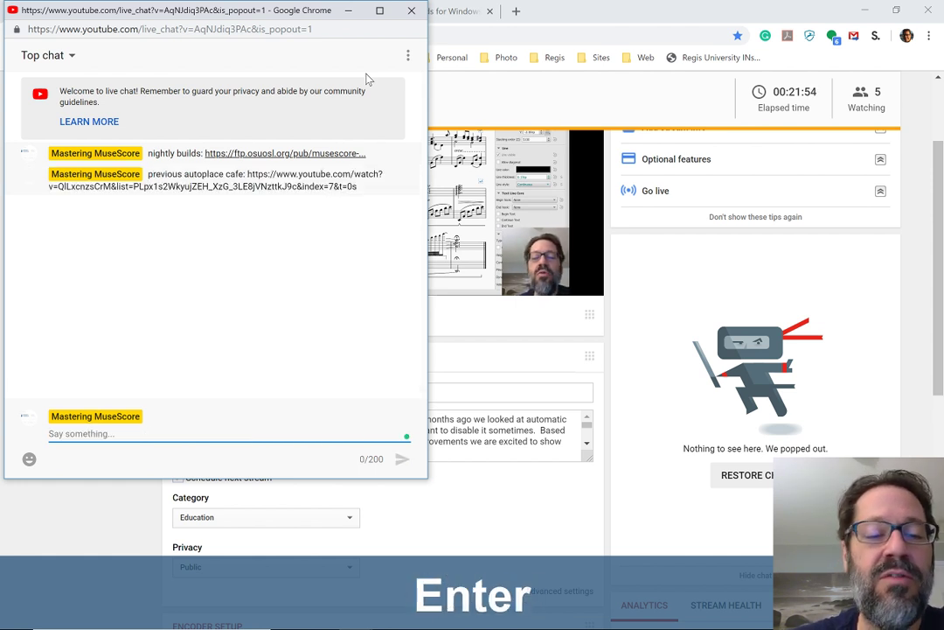
Return to the MuseScore 3.1.0 window and select the first "più mosso" tempo text in the Reunion score to examine its placement settings.
key(alt+Tab)
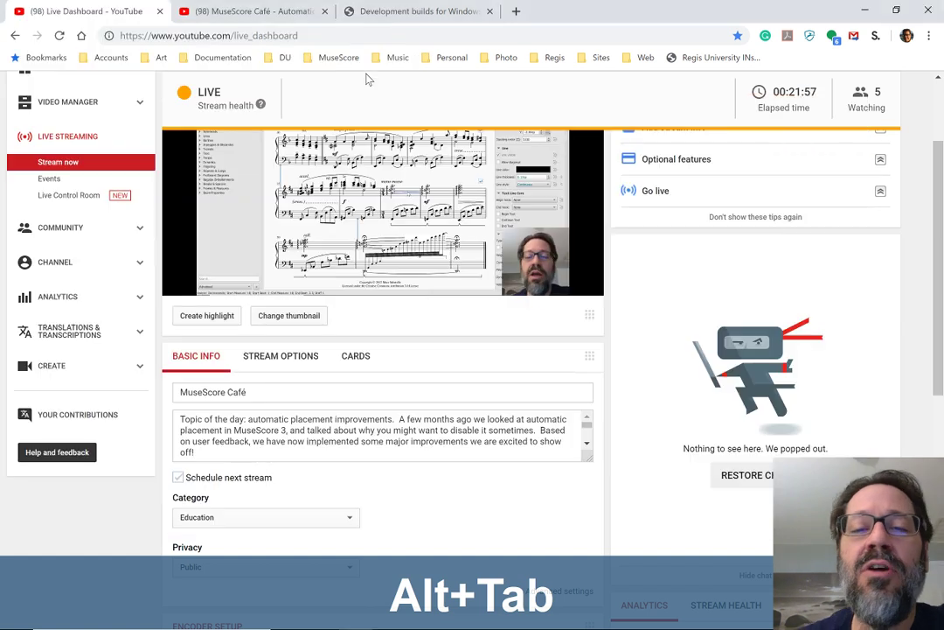
key(alt+Tab)
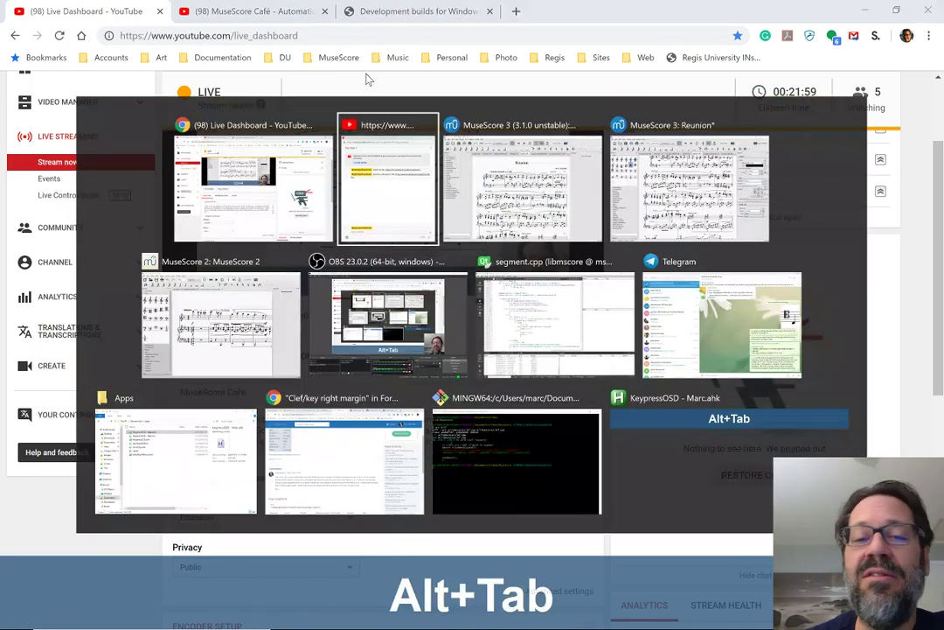
key(alt+Tab)
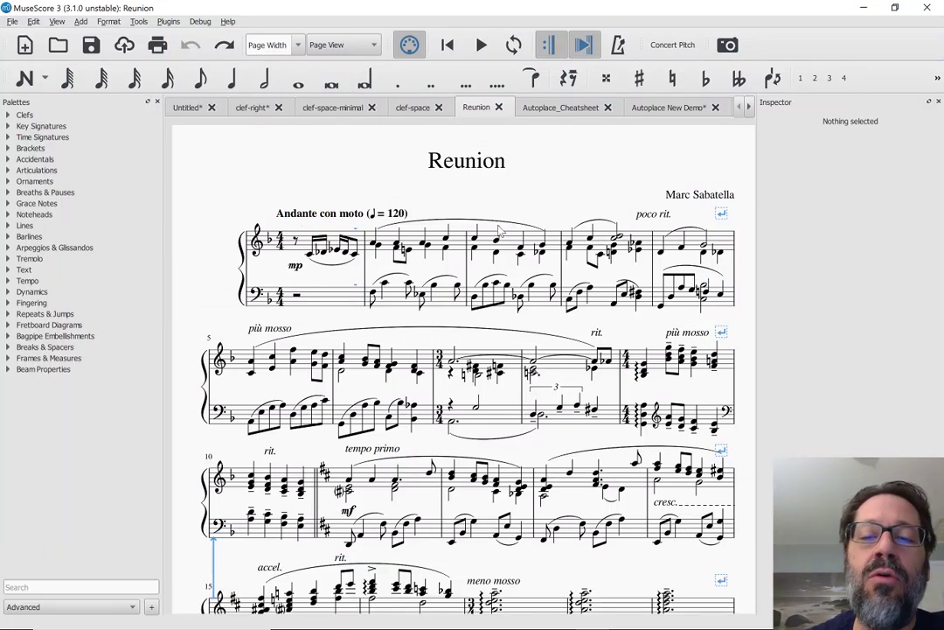
click(262, 331)
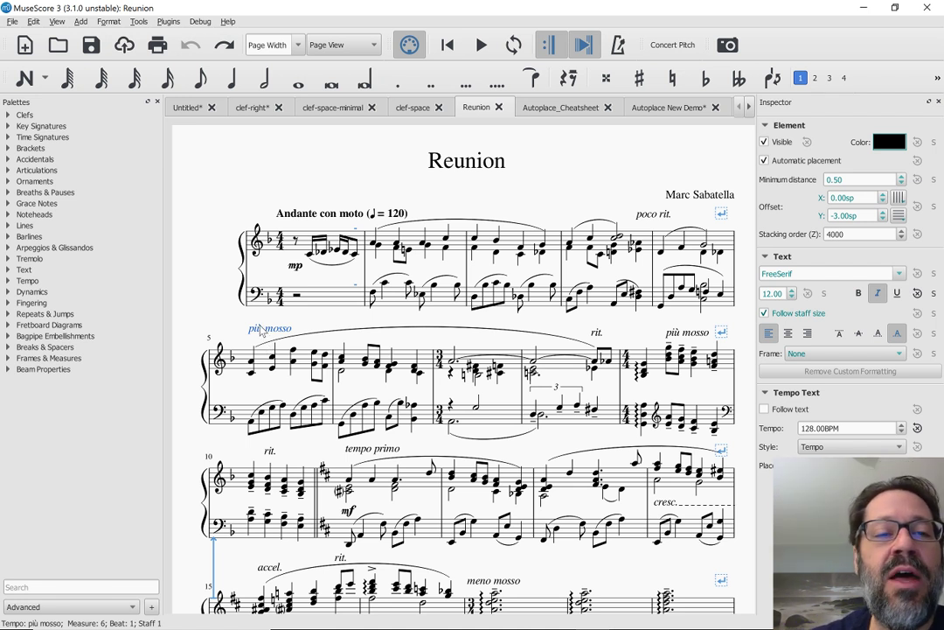
Review the Tempo Text placement and autoplace distance defaults in the score's style settings without changing them.
click(112, 22)
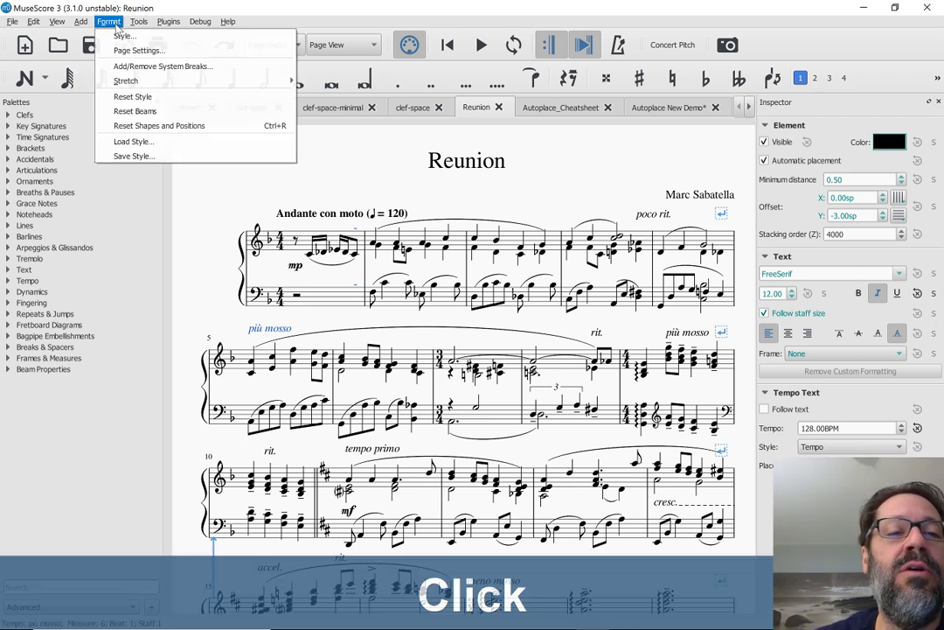
click(122, 37)
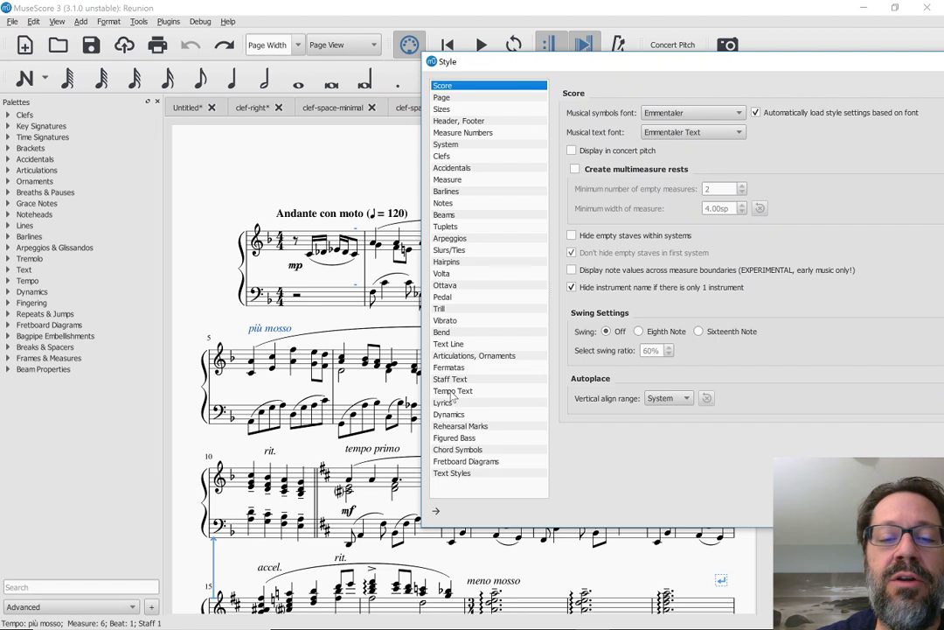
click(452, 393)
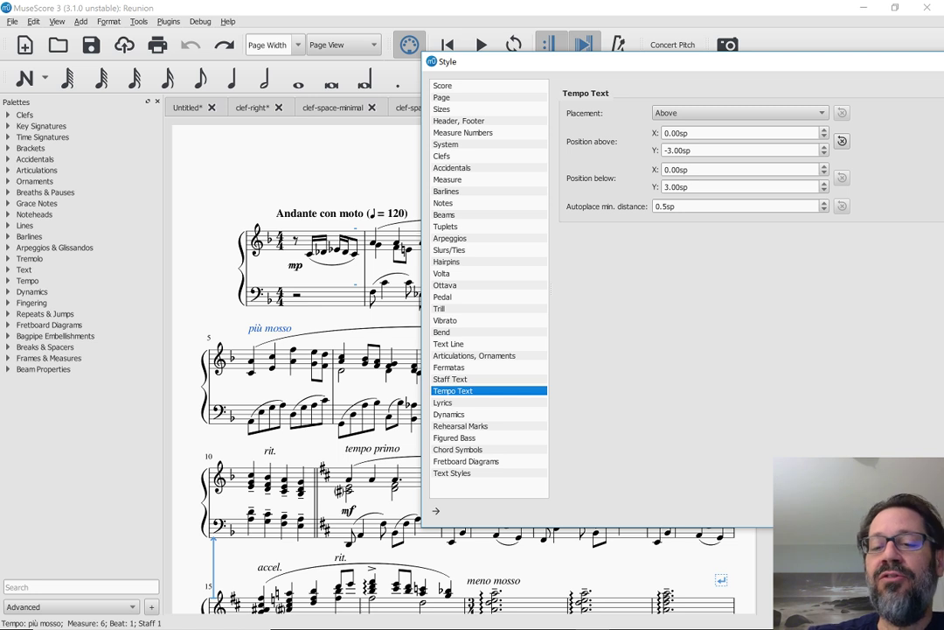
click(839, 511)
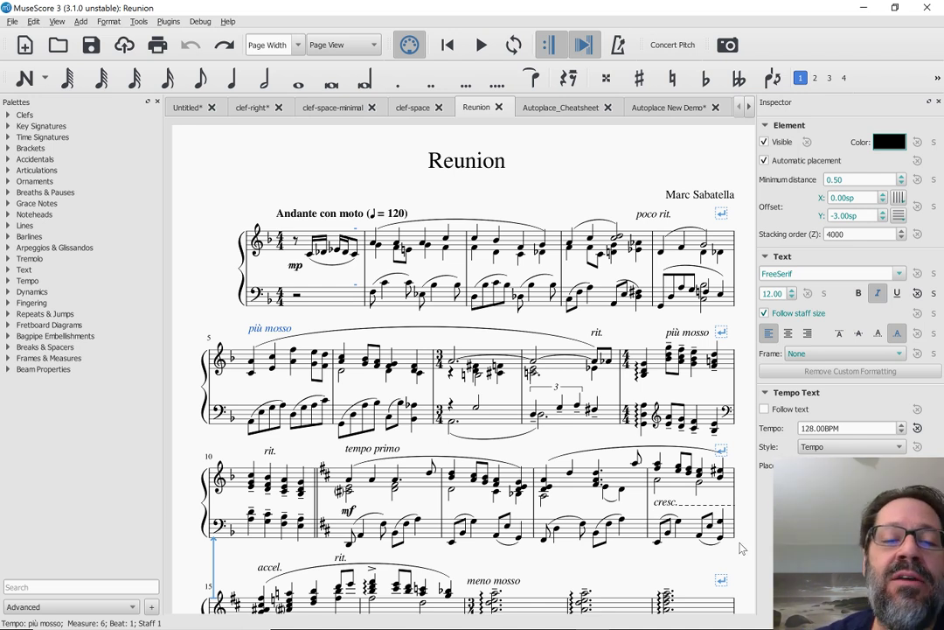
Set the minimum distance of the "più mosso" tempo text at the start of the second system to 0.20.
scroll(590, 511, down, 3)
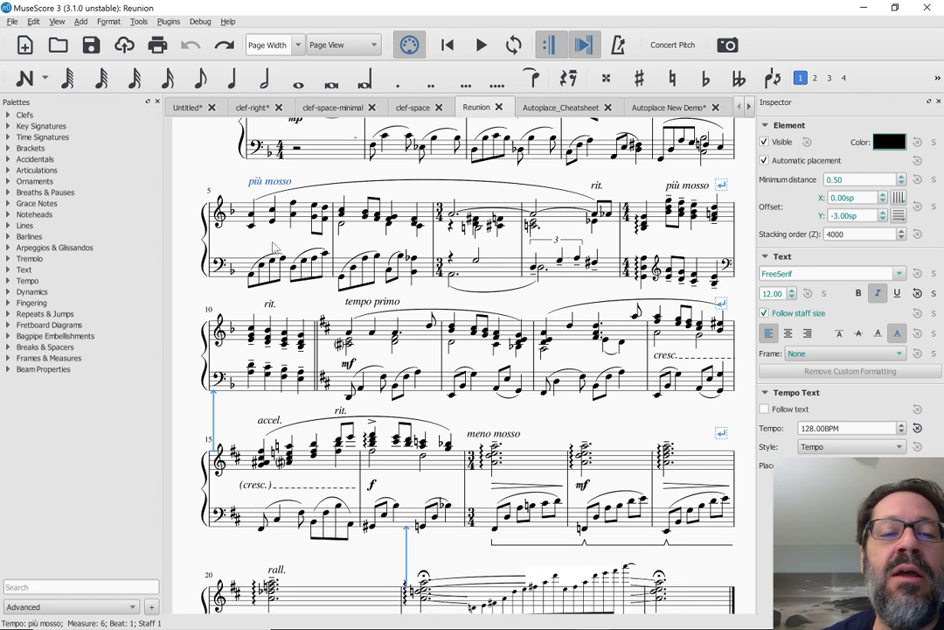
click(259, 190)
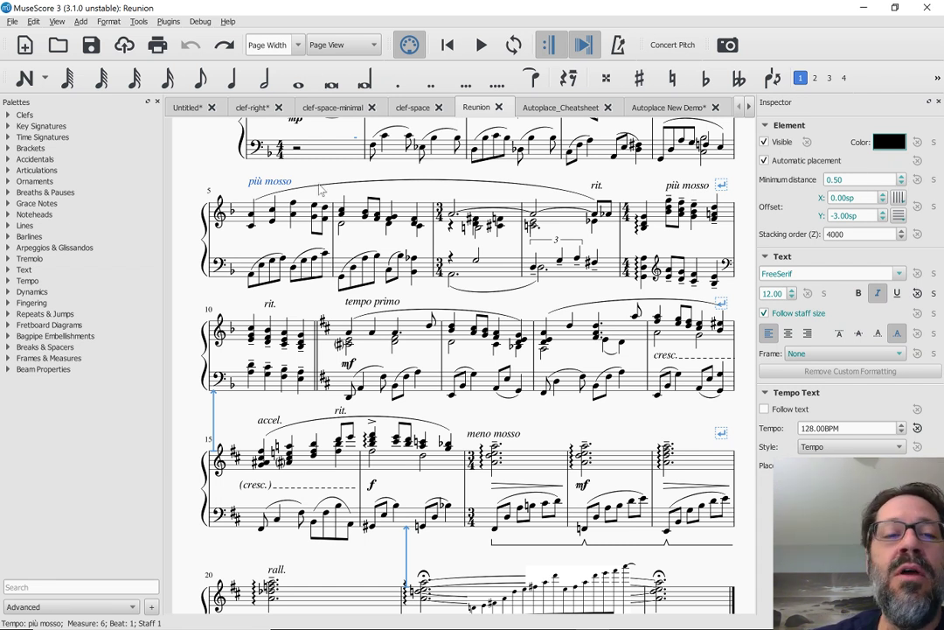
click(844, 179)
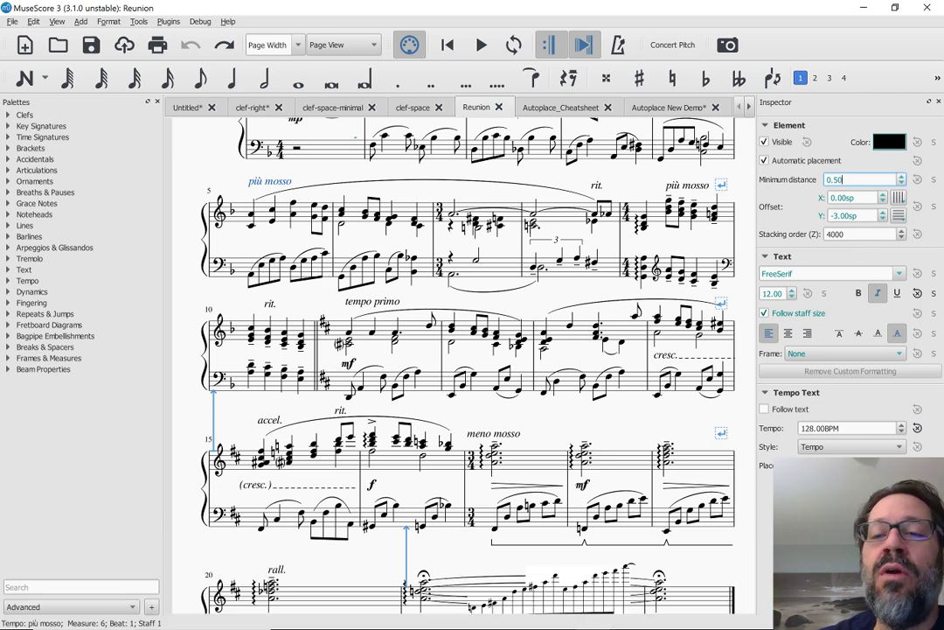
key(Down)
key(Down)
key(Down)
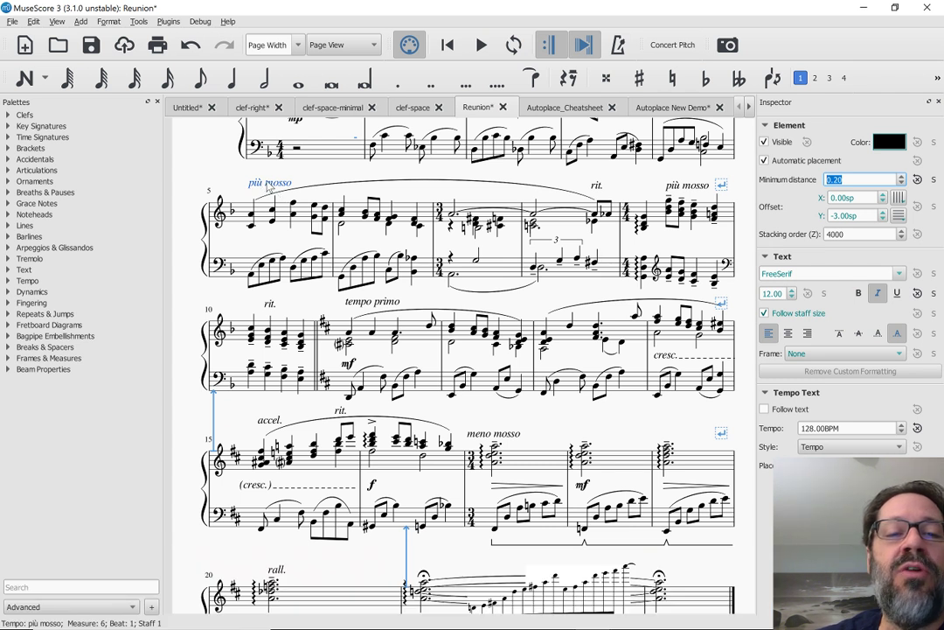
Lower the minimum distance of the first "più mosso" to -2.30, then reset it to its default.
click(705, 150)
key(Down)
key(Down)
key(Down)
key(Down)
key(Down)
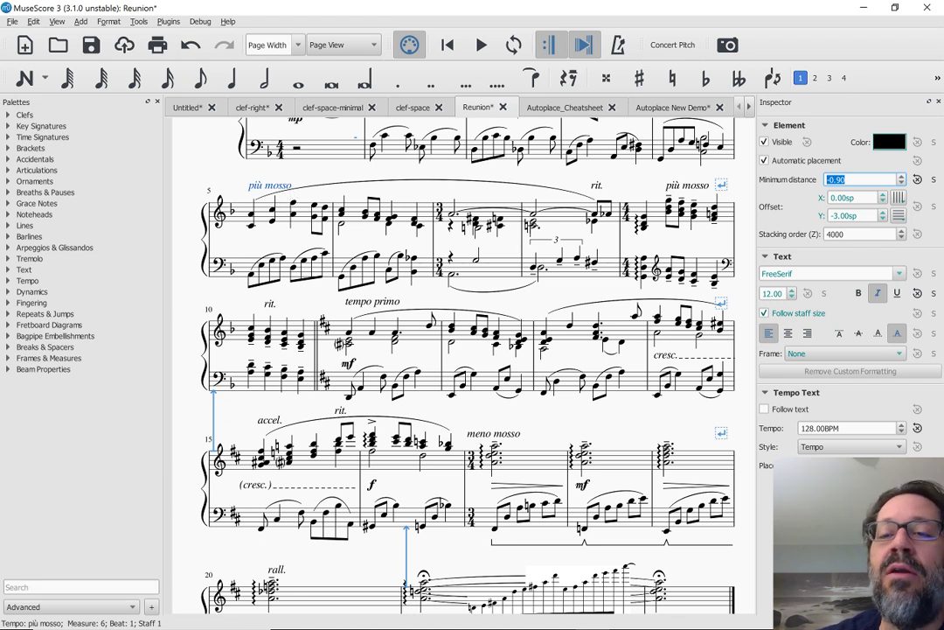
key(Down)
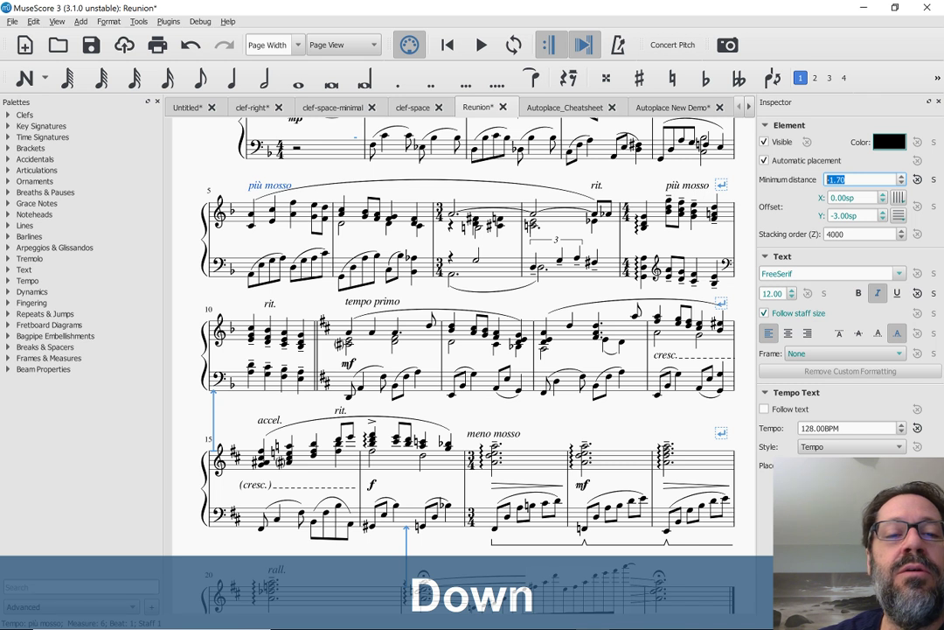
click(253, 191)
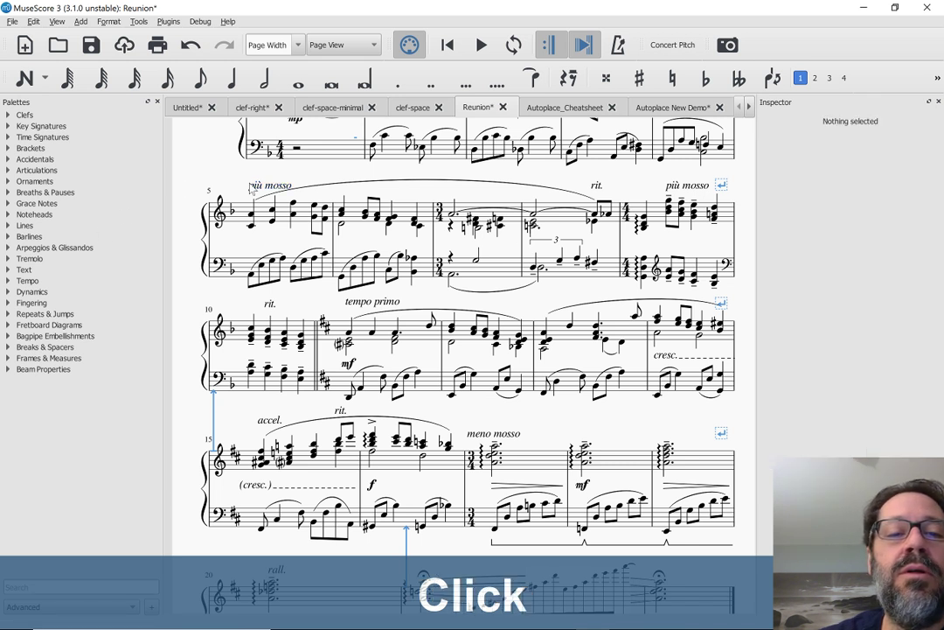
click(253, 191)
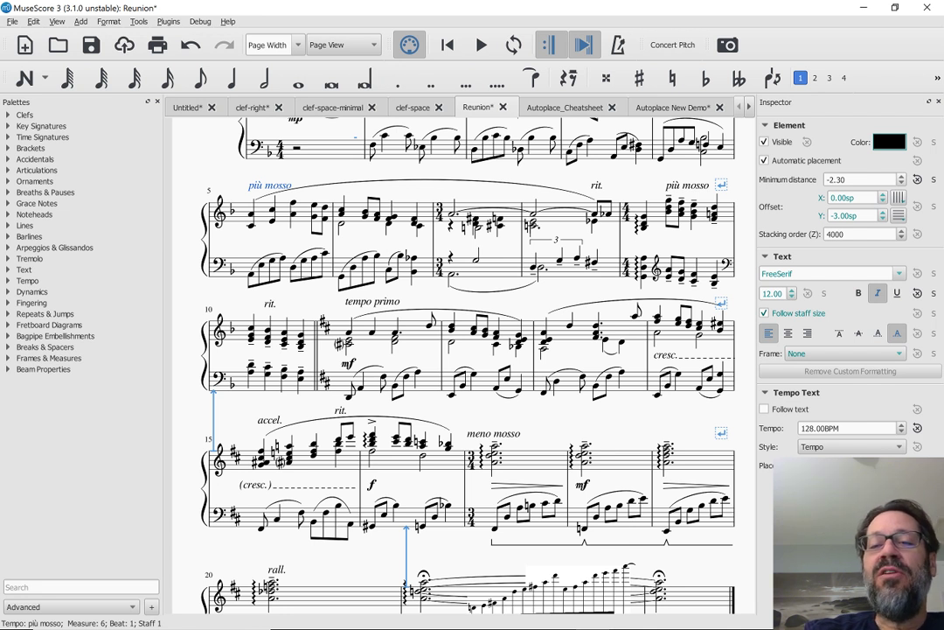
click(918, 180)
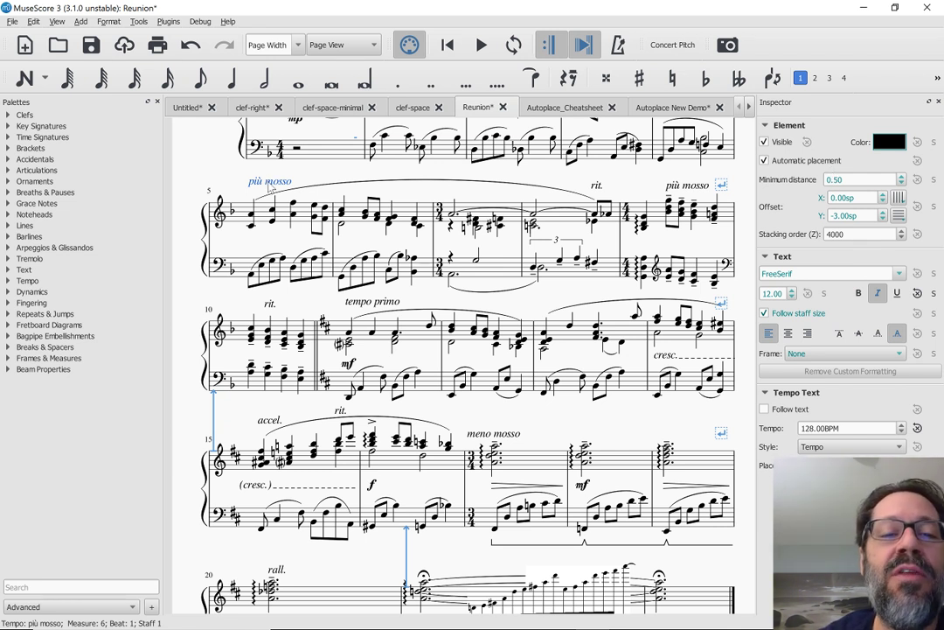
Move the first "più mosso" slightly down to a Y offset of about -2.54sp, then reset its position.
drag(270, 184, 271, 192)
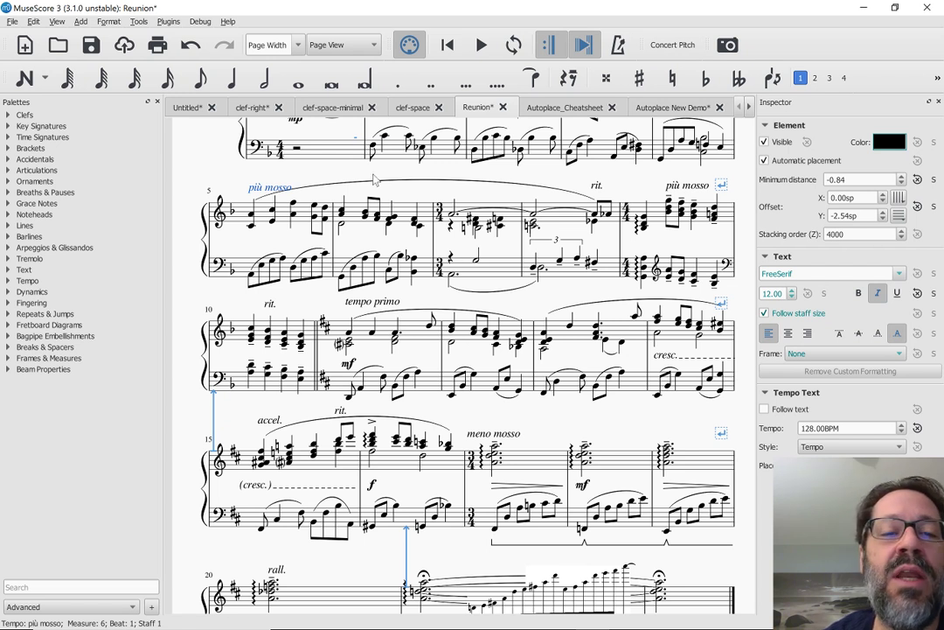
click(262, 190)
key(ctrl+r)
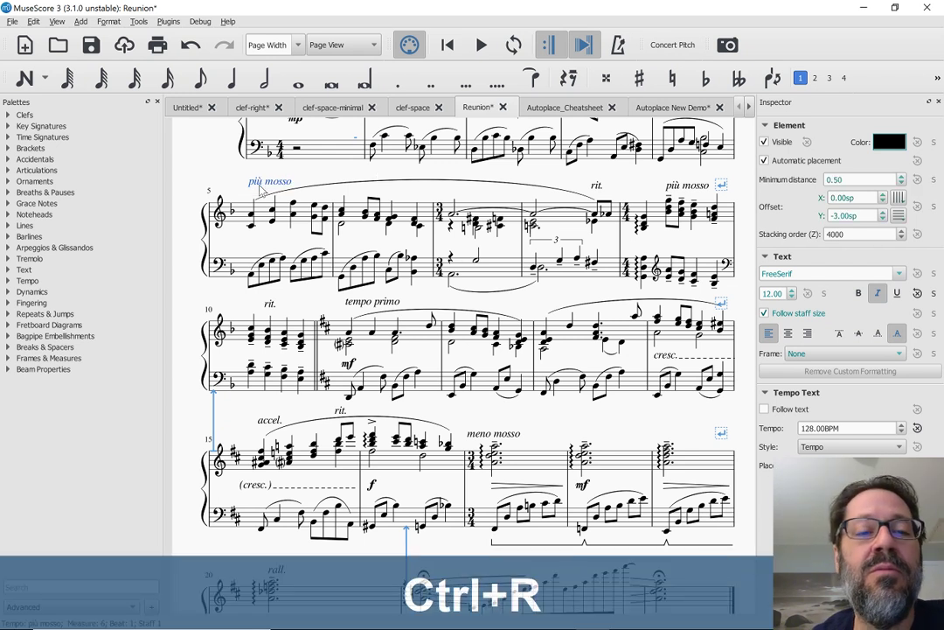
Try moving the first "più mosso" close to the slur and notes, ending at an offset of about X -1.49sp, Y -2.39sp.
drag(261, 190, 269, 200)
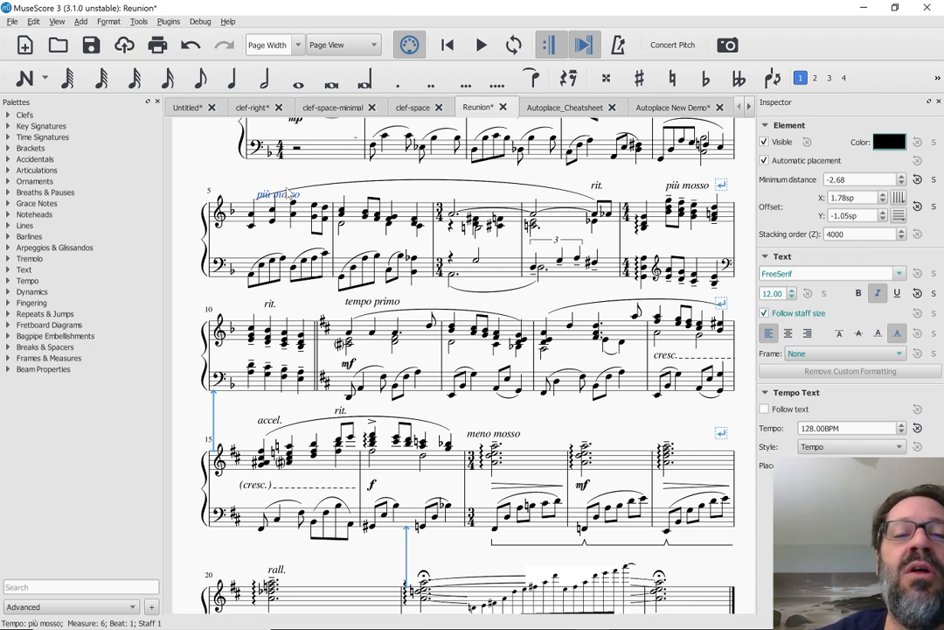
click(691, 187)
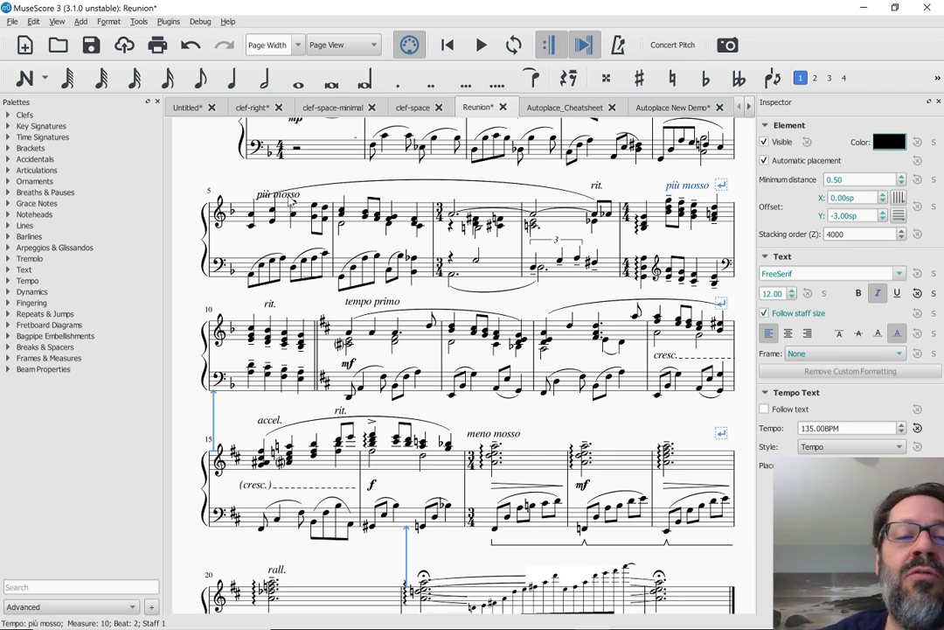
drag(290, 198, 289, 194)
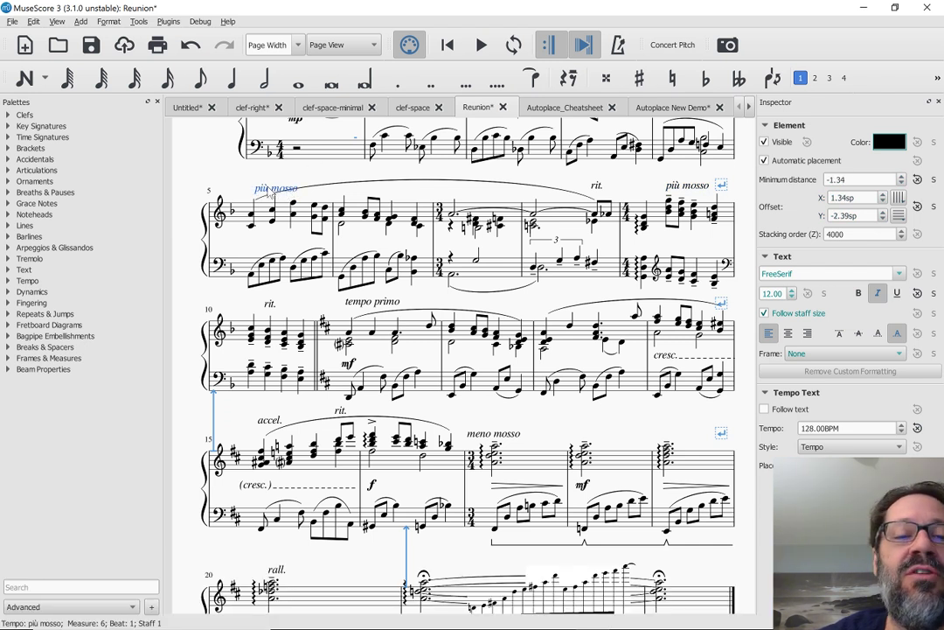
click(249, 192)
drag(249, 192, 209, 163)
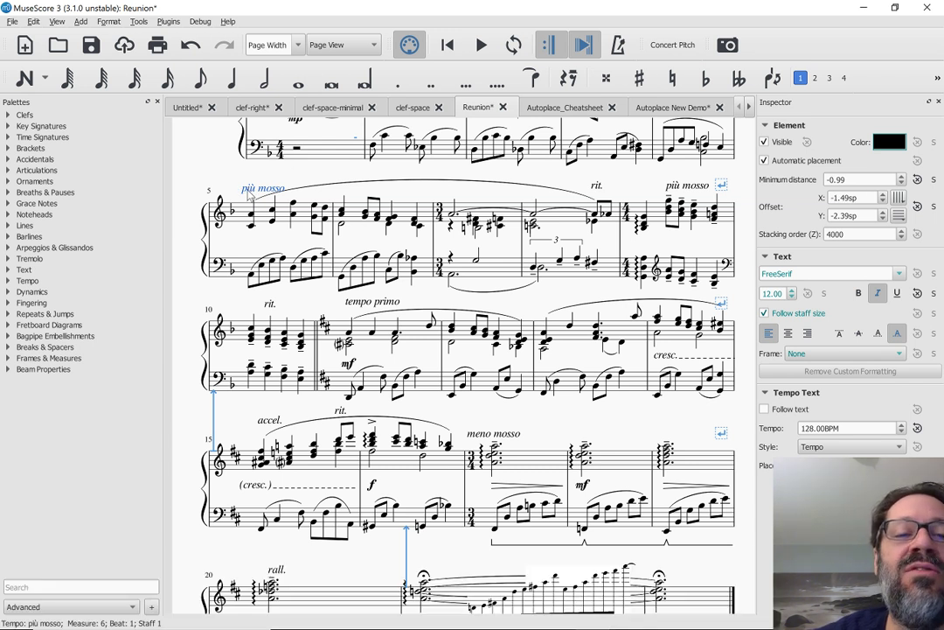
Try the first "più mosso" at several heights above its system, then place it on the staff at about X -3.86sp, Y 2.22sp.
drag(248, 194, 237, 177)
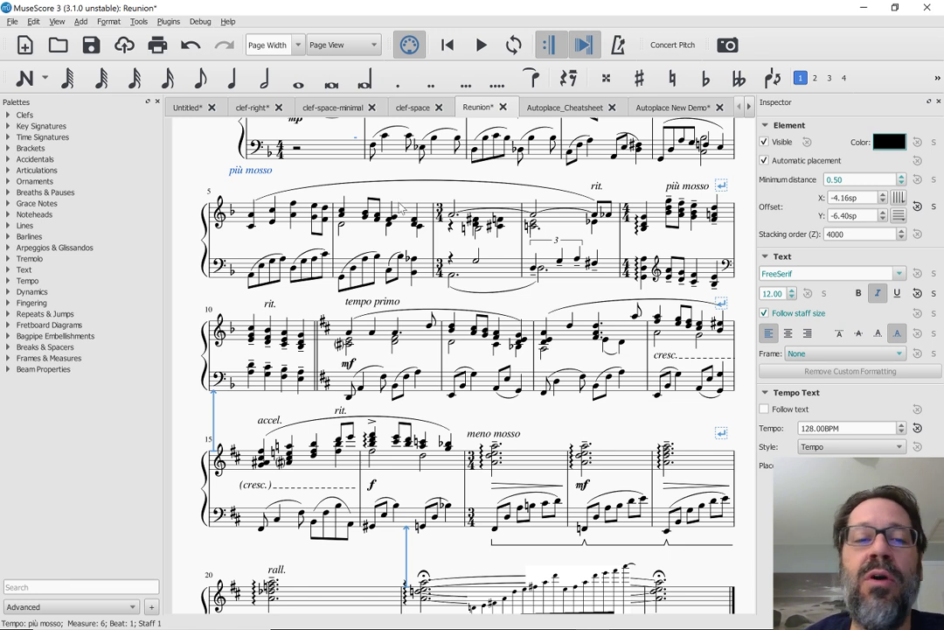
drag(251, 171, 288, 165)
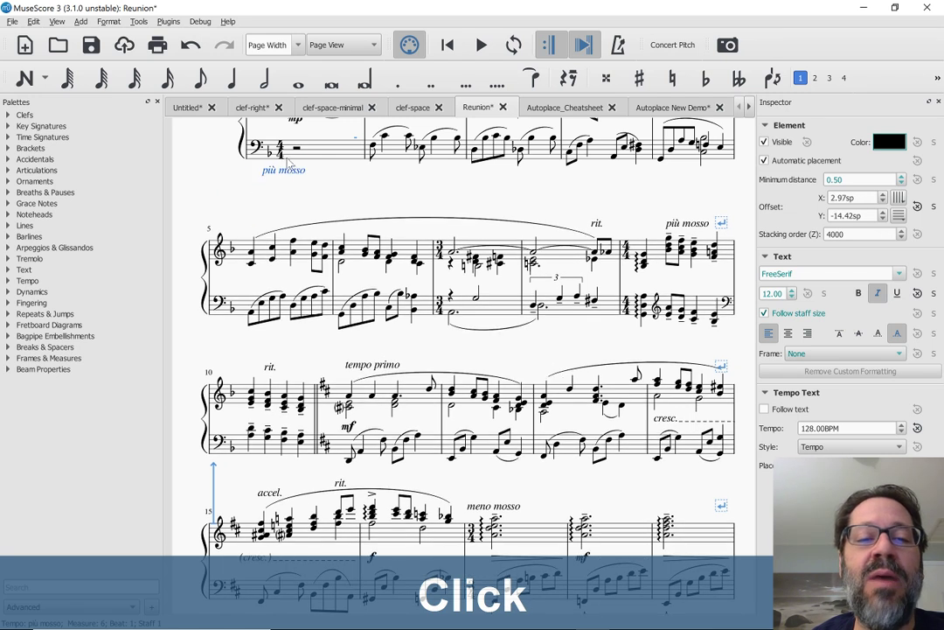
scroll(288, 167, up, 2)
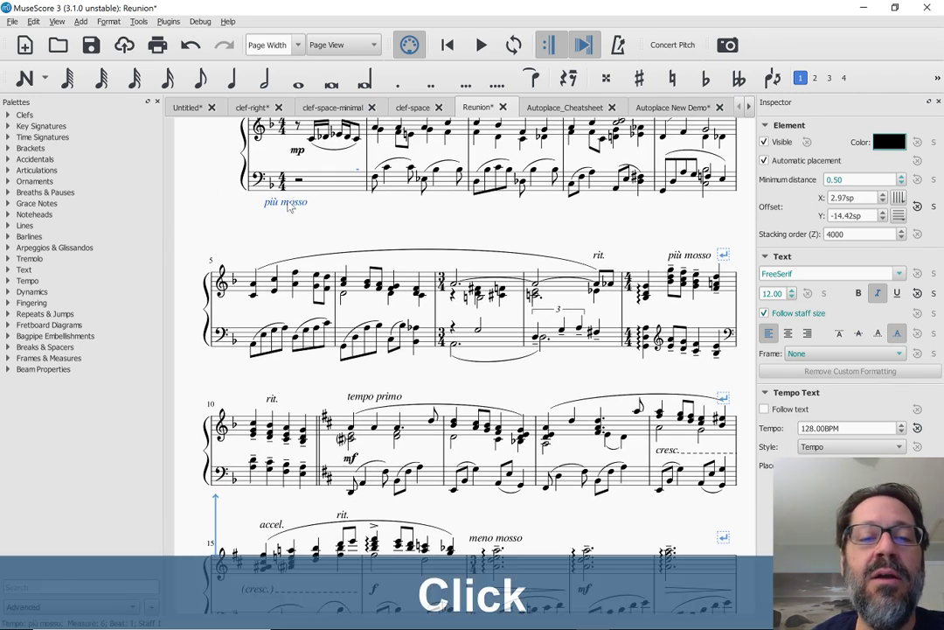
mouse_move(290, 206)
mouse_down()
mouse_move(289, 236)
mouse_move(285, 223)
mouse_up()
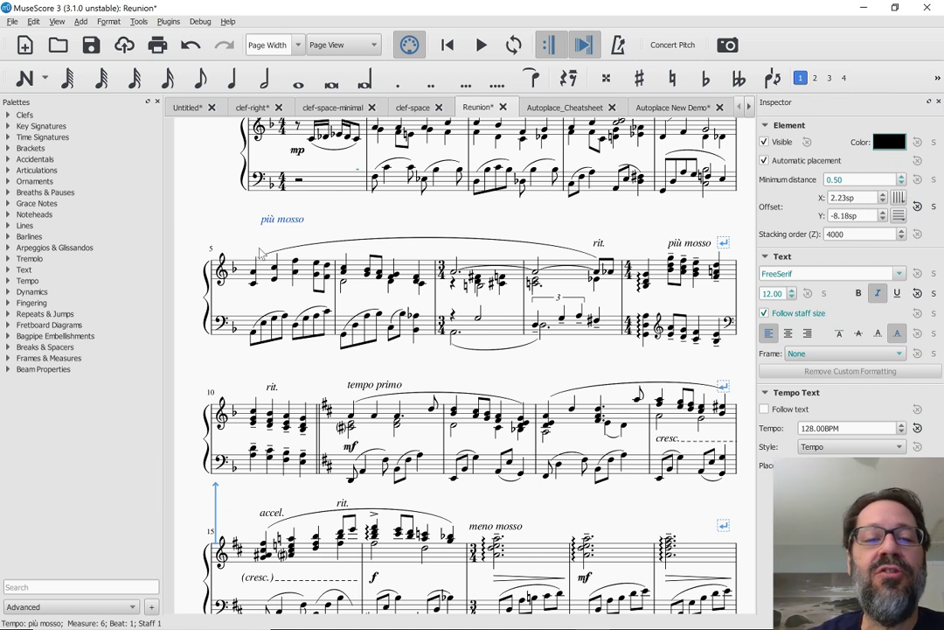
drag(267, 218, 242, 275)
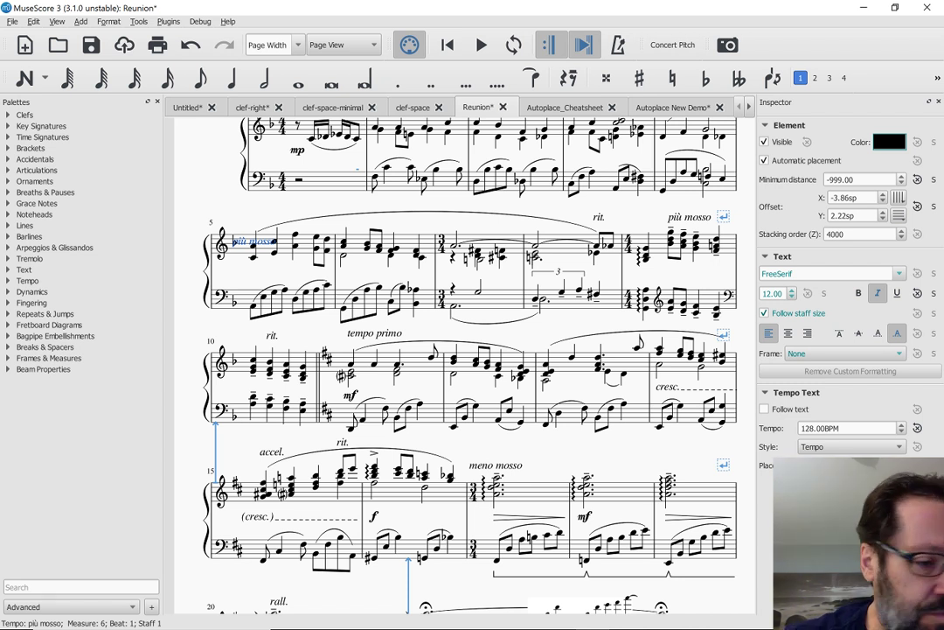
Raise the upper note under the first "più mosso" by octaves and return it to A4, testing the overlapping text's placement.
click(253, 250)
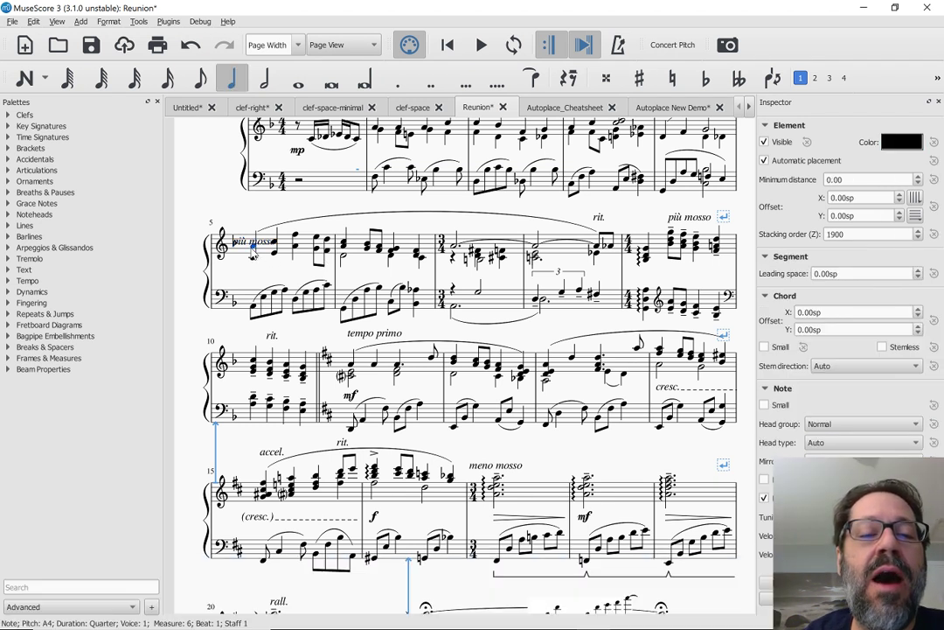
key(ctrl+Up)
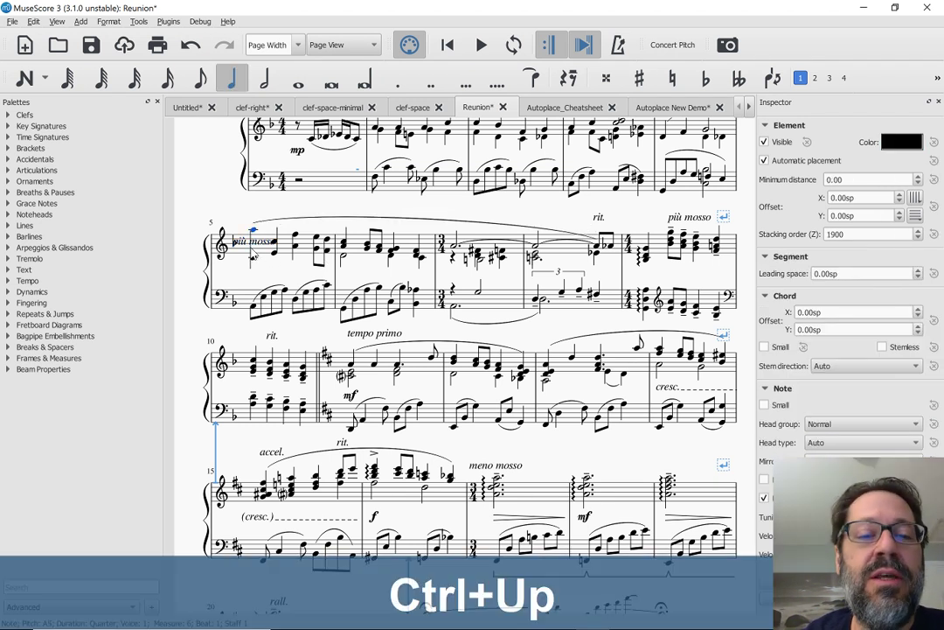
key(ctrl+Up)
key(ctrl+Down)
key(ctrl+Down)
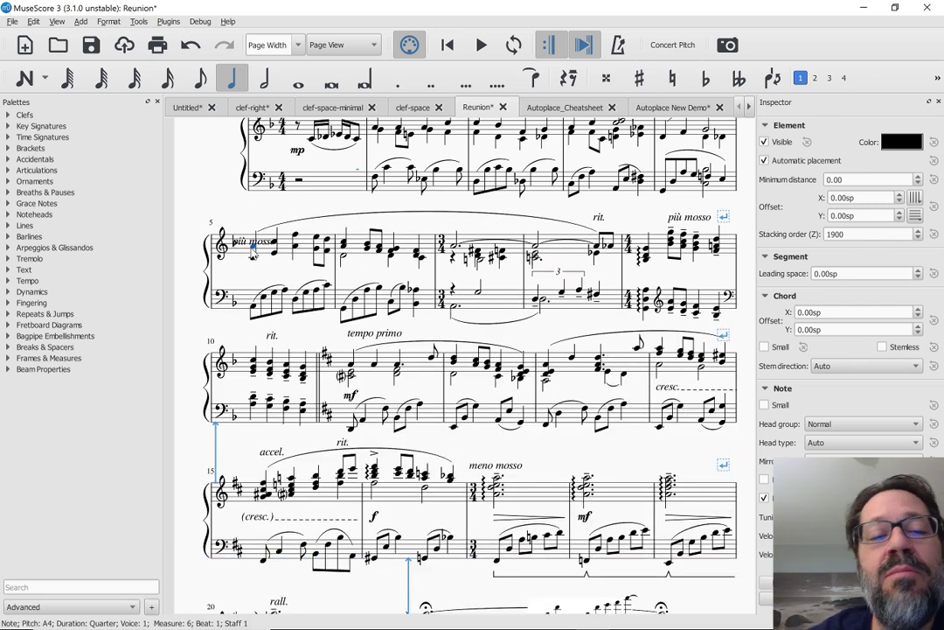
key(ctrl+Up)
key(ctrl+Up)
key(ctrl+Down)
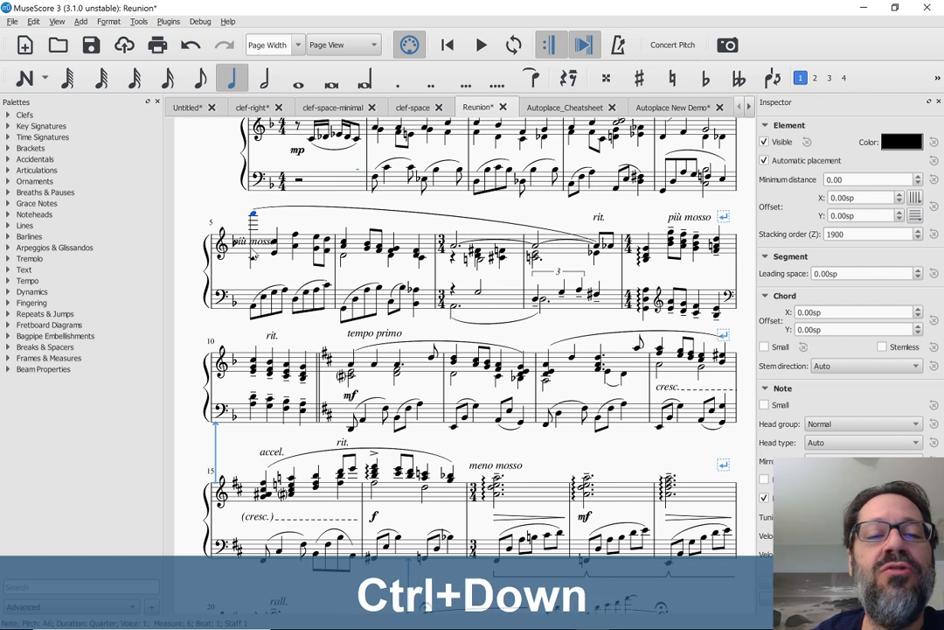
key(ctrl+Down)
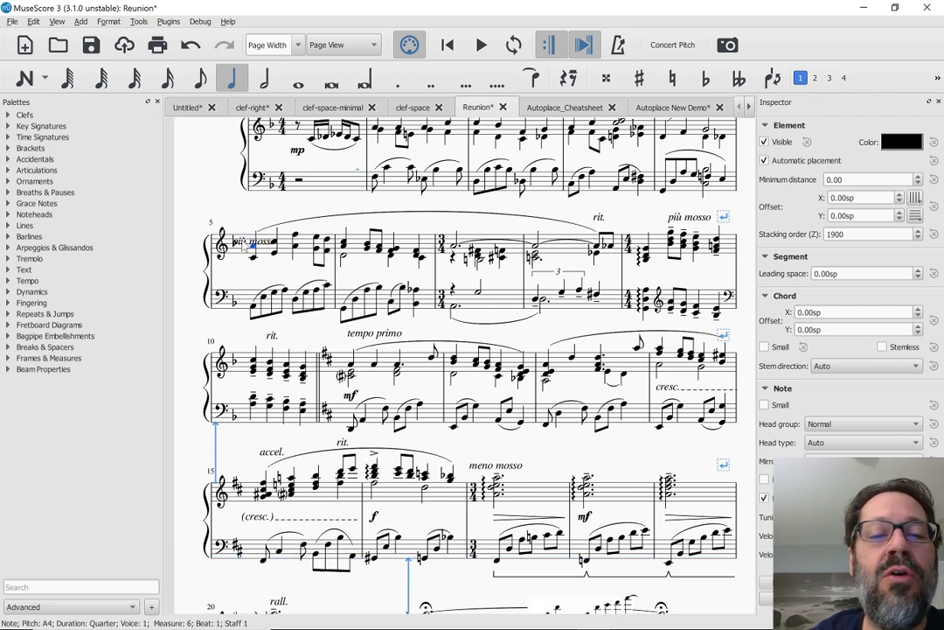
Move the first "più mosso" up off the staff, just left of the slur's start, at about X -4.75sp, Y -1.20sp.
click(247, 243)
drag(245, 244, 240, 230)
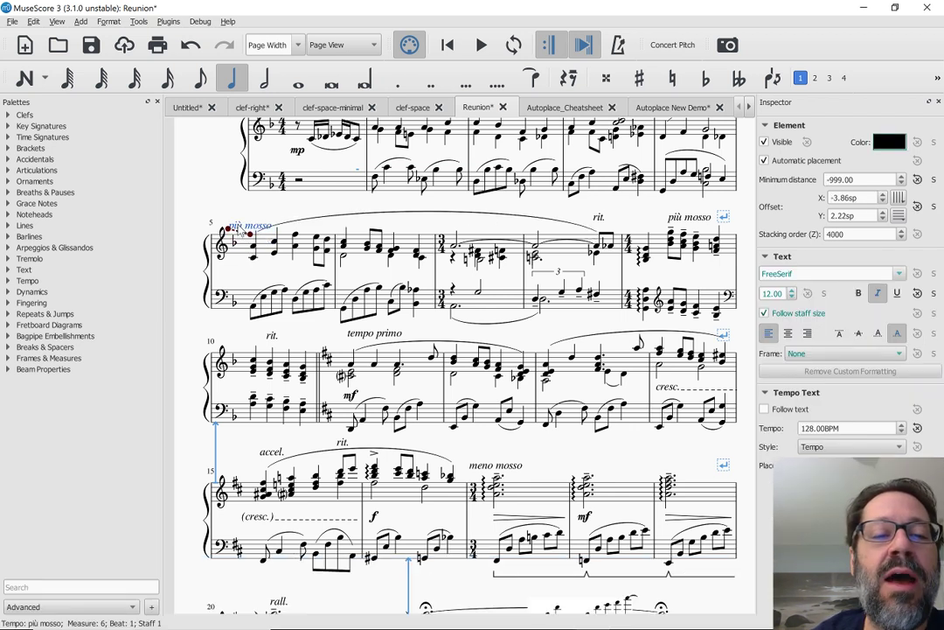
click(252, 244)
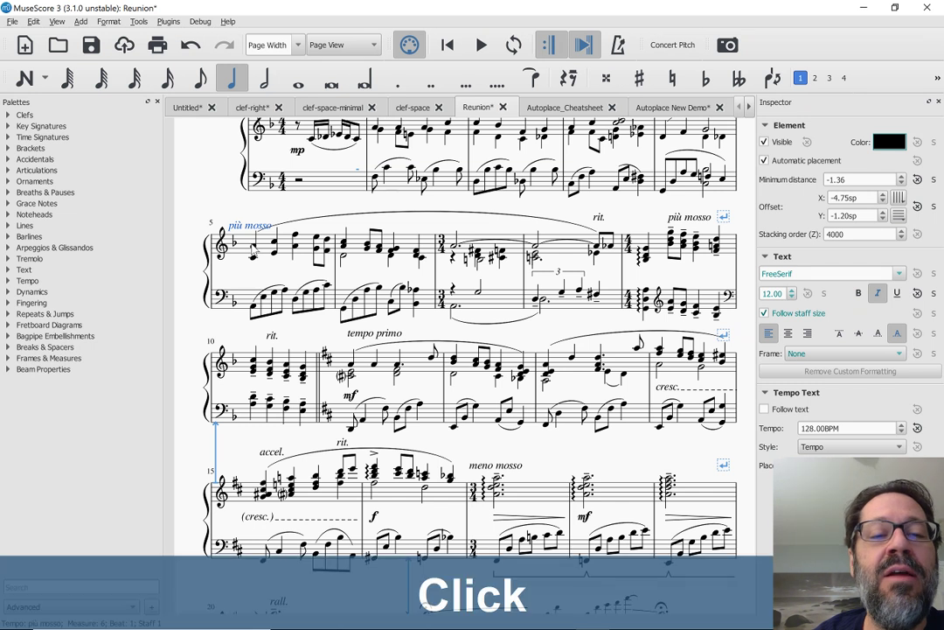
click(249, 231)
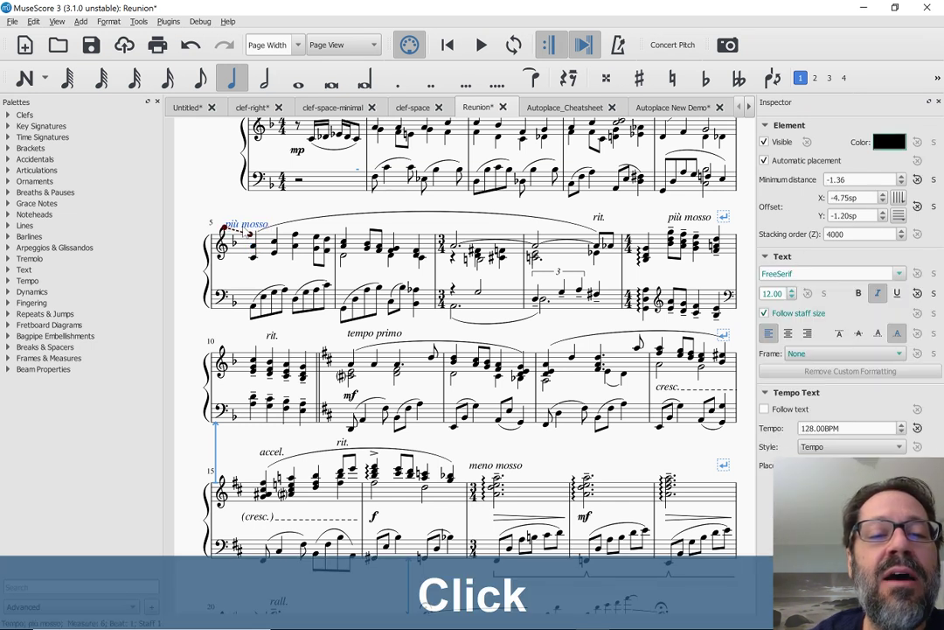
Retest collision avoidance by raising the upper note under the repositioned "più mosso" by octaves and lowering it back to A4.
click(252, 248)
key(ctrl+Up)
key(ctrl+Up)
key(ctrl+Up)
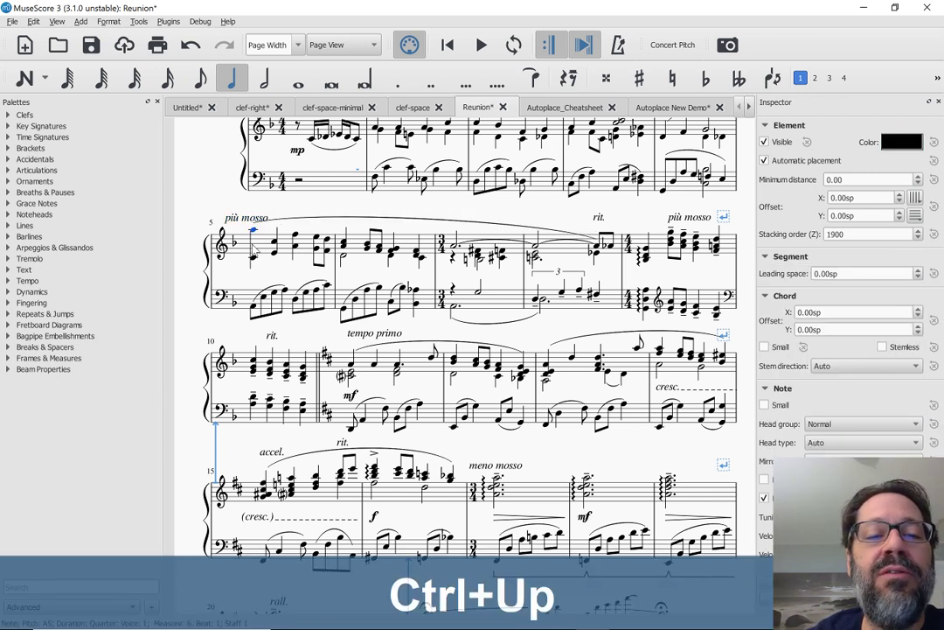
key(ctrl+Down)
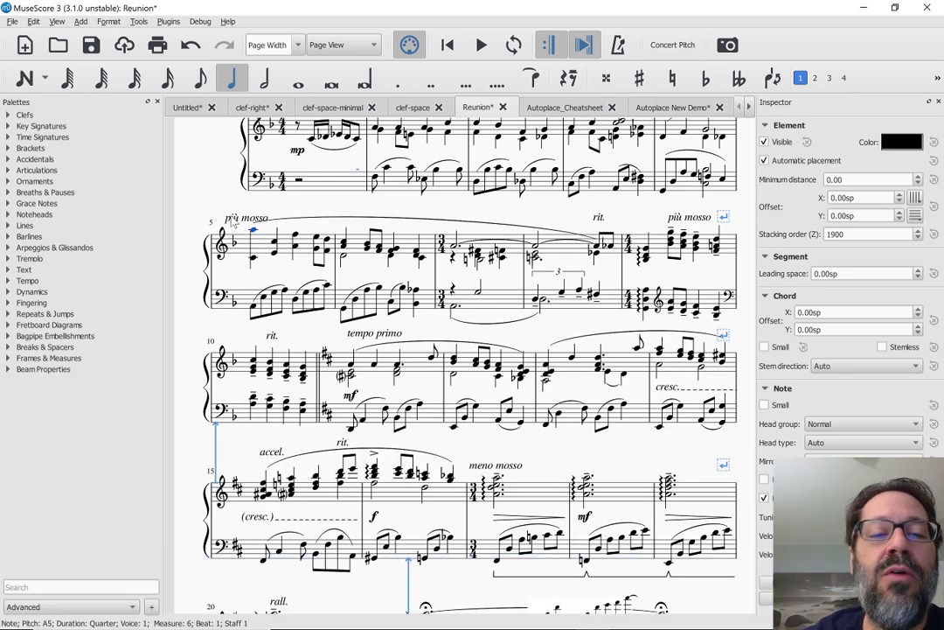
key(ctrl+Down)
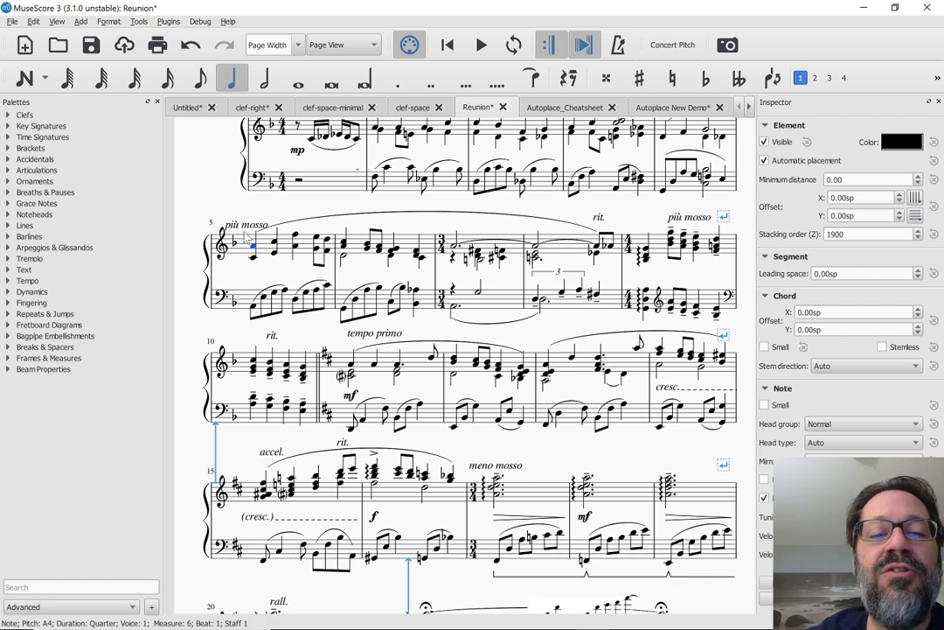
Move the first "più mosso" down onto the staff, at about X -4.90sp, Y 1.77sp.
click(248, 226)
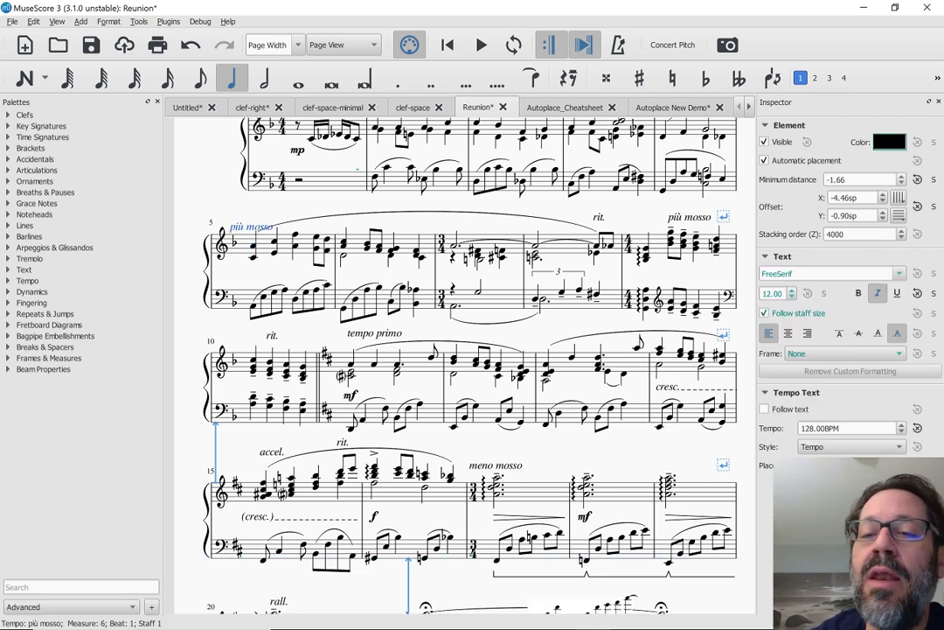
click(246, 231)
drag(246, 232, 248, 246)
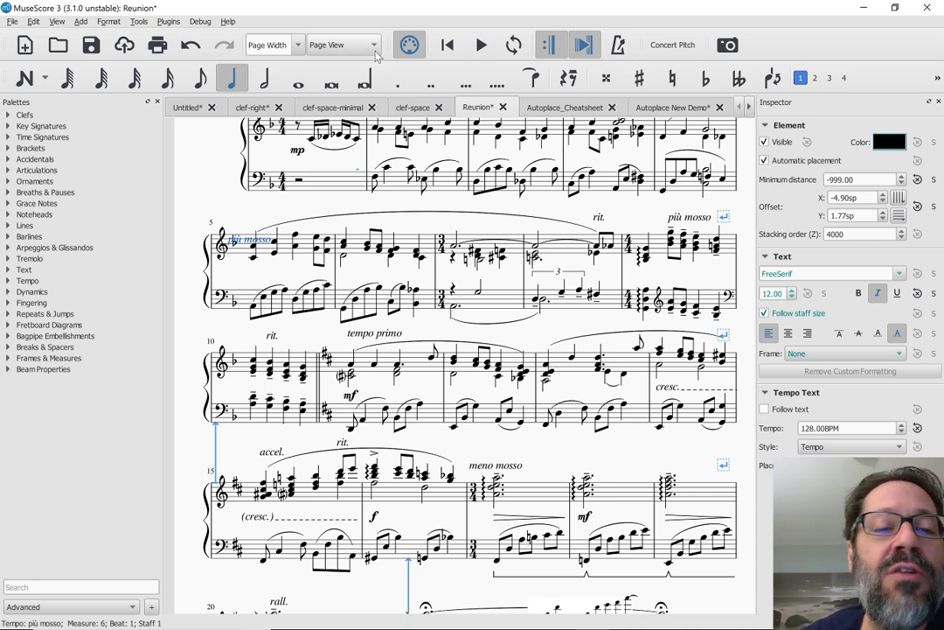
Nudge the first "più mosso" up in large increments until it sits above the slur at Y -5.23sp.
click(263, 247)
key(ctrl+Up)
key(ctrl+Up)
key(ctrl+Up)
key(ctrl+Up)
key(ctrl+Up)
key(ctrl+Up)
key(ctrl+Up)
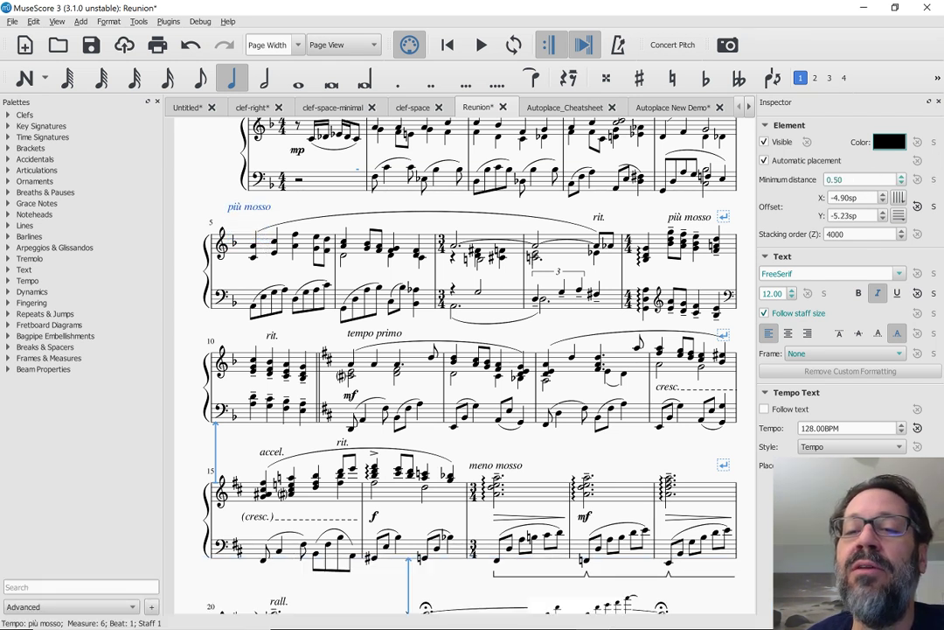
Nudge the first "più mosso" back down in large increments to Y -1.23sp, just above the staff.
click(248, 211)
key(ctrl+Down)
key(ctrl+Down)
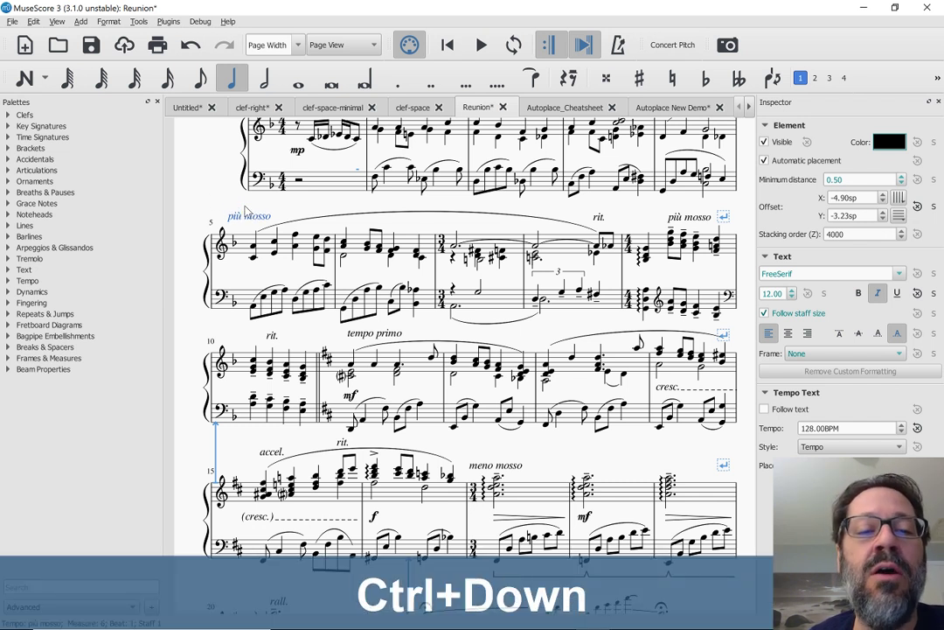
key(ctrl+Down)
key(ctrl+Down)
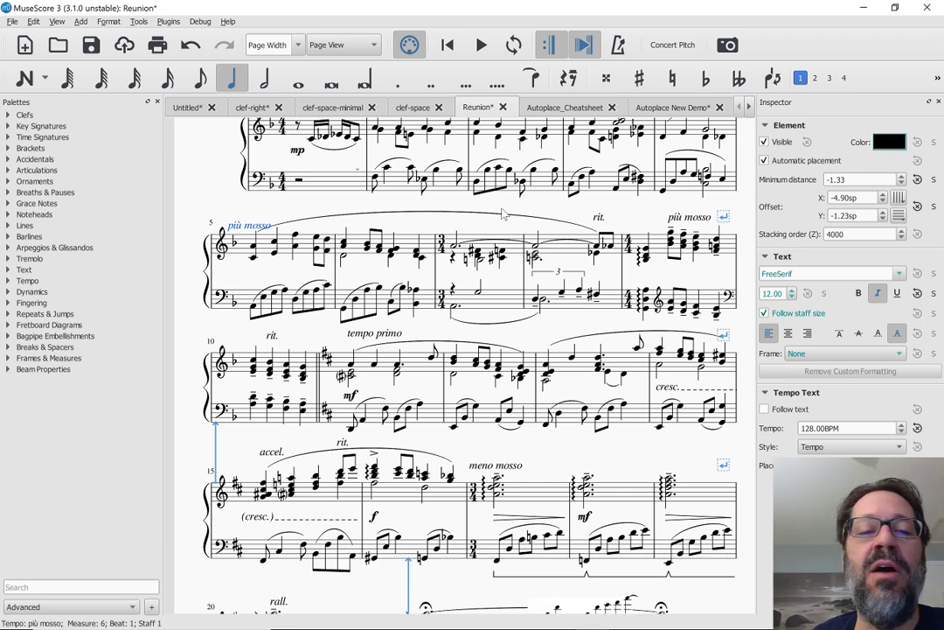
Nudge the first "più mosso" further down into the staff in large increments, to Y 3.77sp.
click(245, 231)
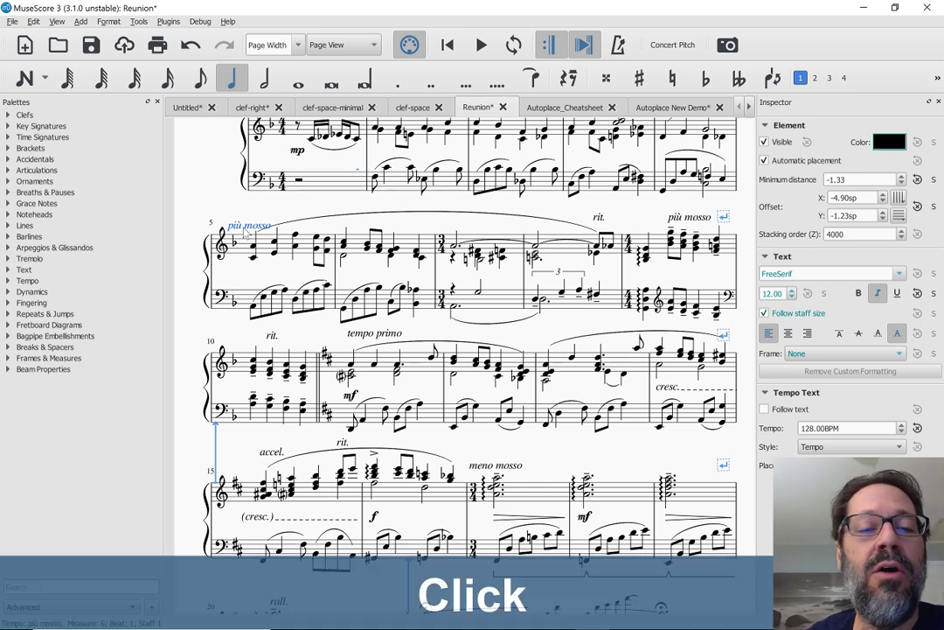
key(ctrl+Down)
key(ctrl+Down)
key(ctrl+Down)
key(ctrl+Down)
key(ctrl+Down)
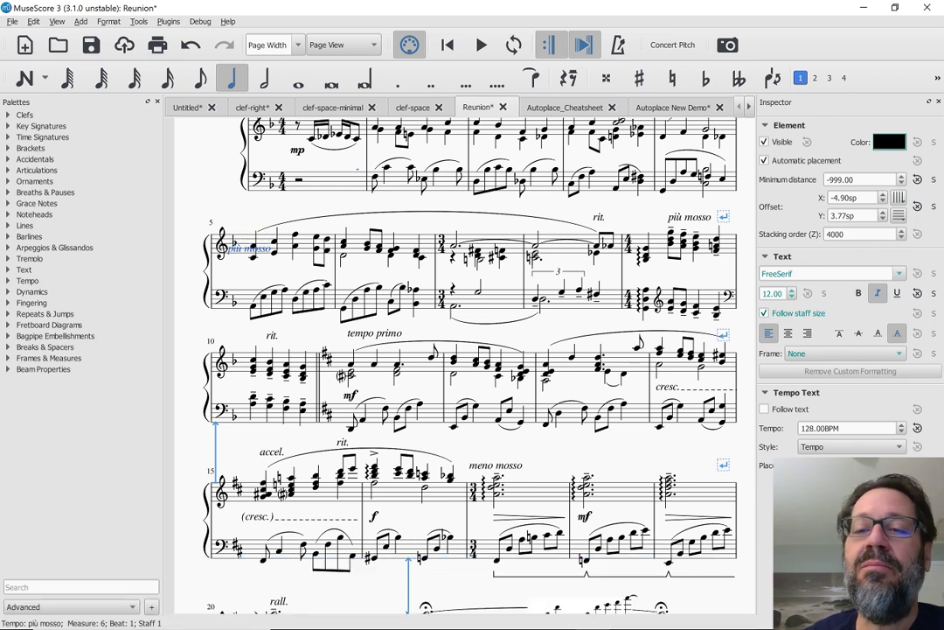
Keep nudging the first "più mosso" down until it sits below the upper staff at Y 2.77sp.
click(252, 253)
key(ctrl+Down)
key(Down)
key(ctrl+Down)
key(ctrl+Down)
key(ctrl+Down)
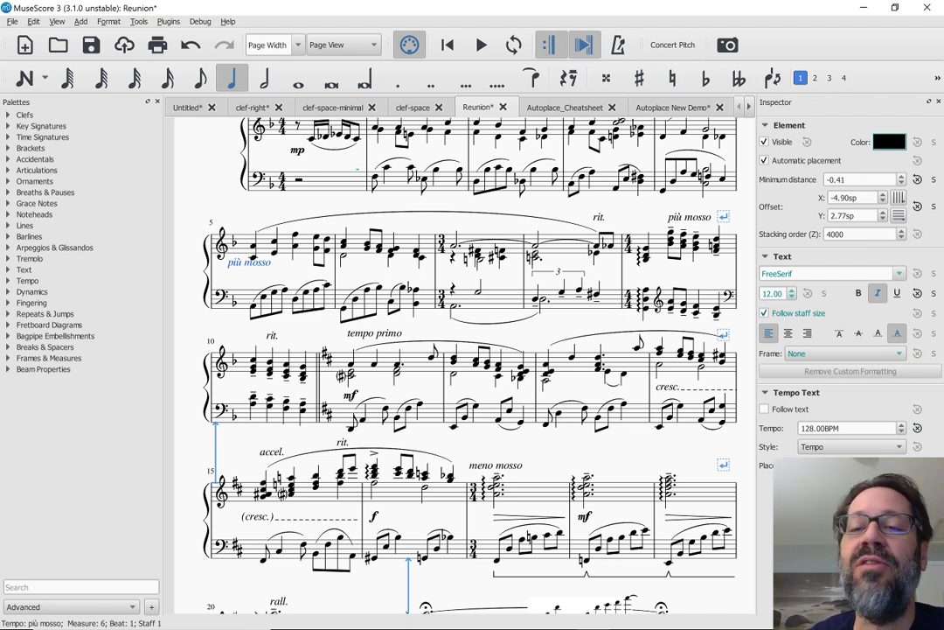
Lower the bottom note above "più mosso" to G3 and raise it back to C4, testing collision avoidance below the staff.
click(255, 259)
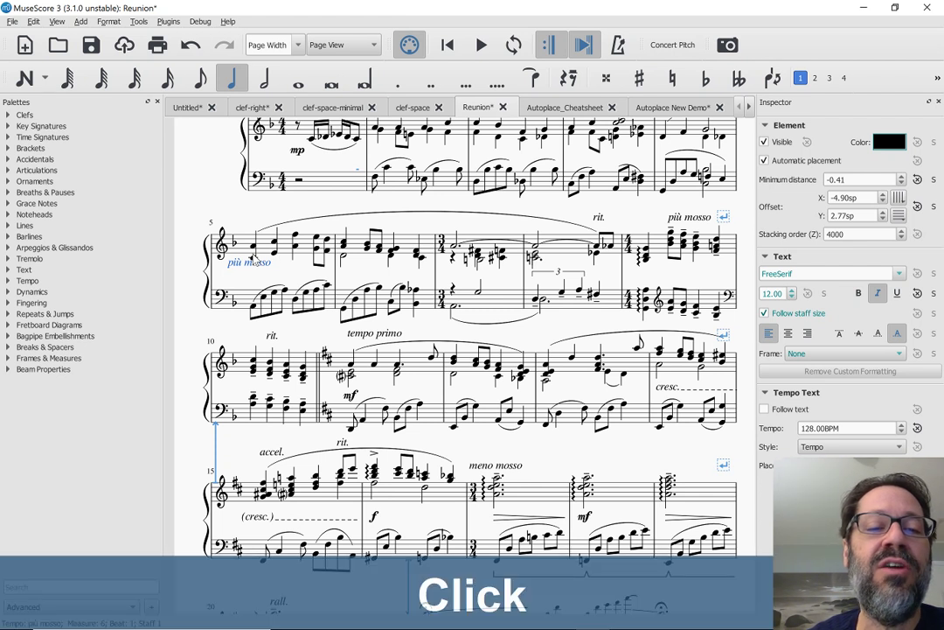
key(Down)
key(Down)
key(Down)
key(Down)
key(Down)
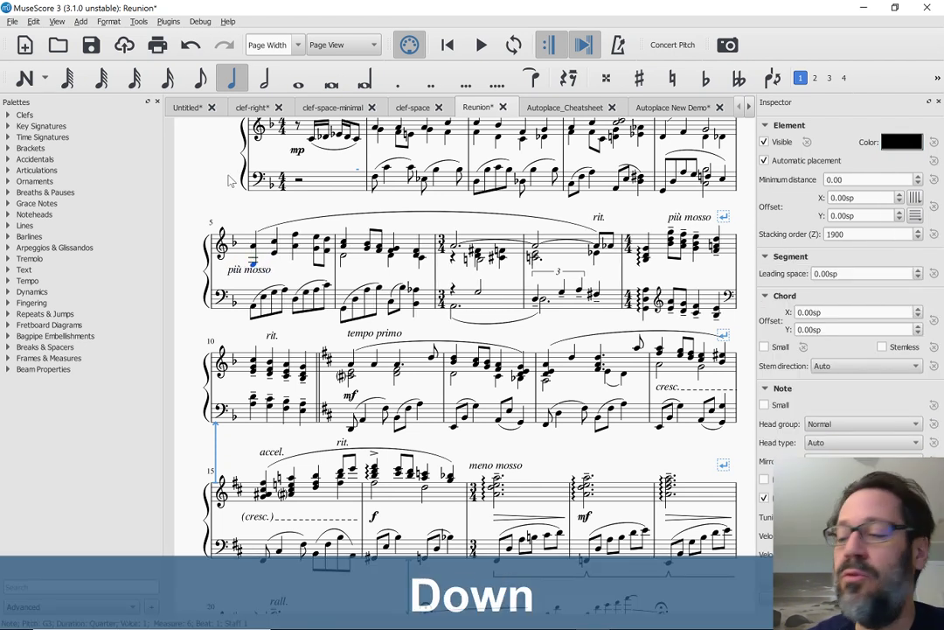
key(Up)
key(Up)
key(Up)
key(Up)
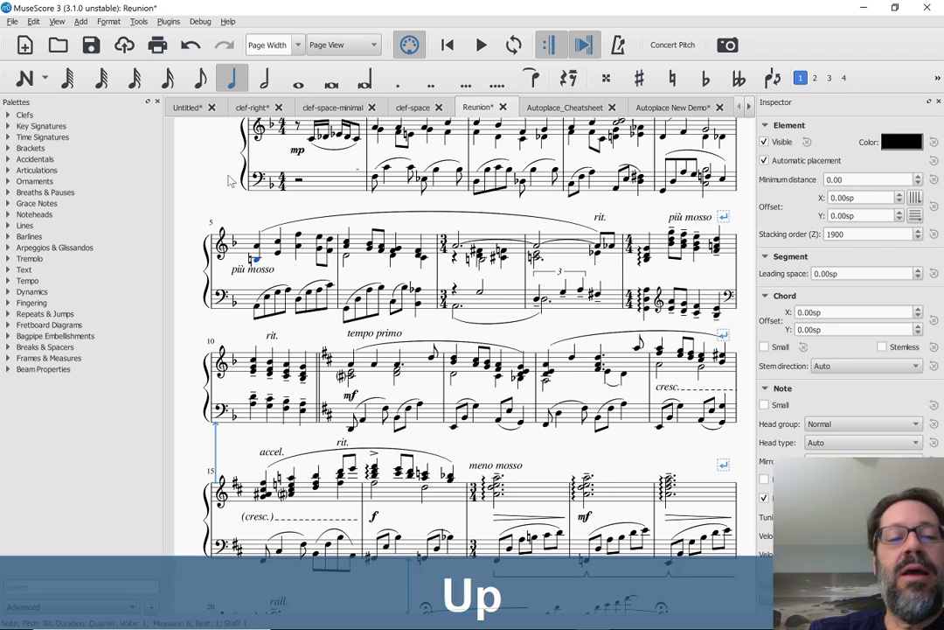
key(Up)
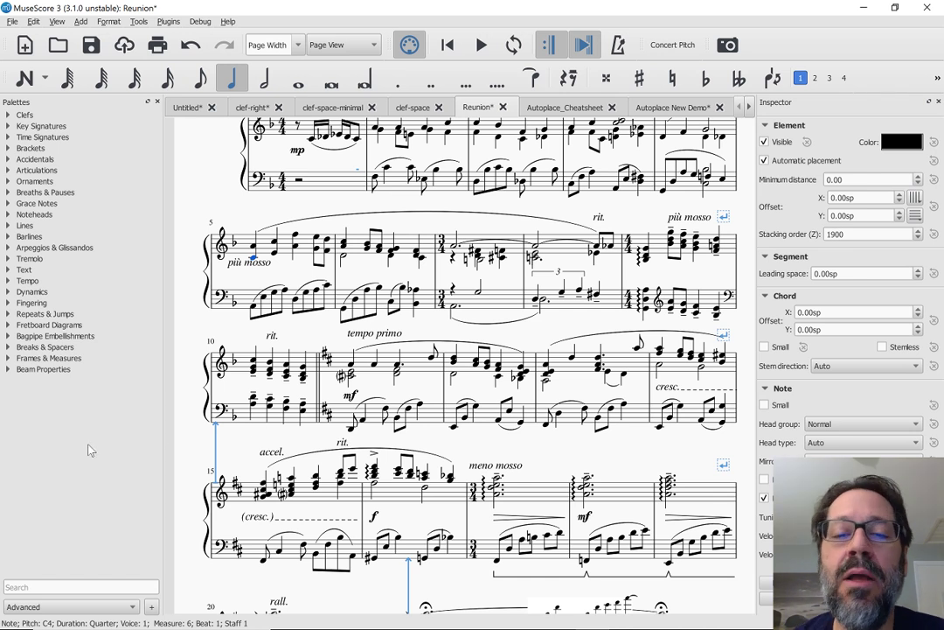
Select the vertical frame around the "Reunion" title to inspect its top and bottom gap properties.
scroll(184, 329, up, 3)
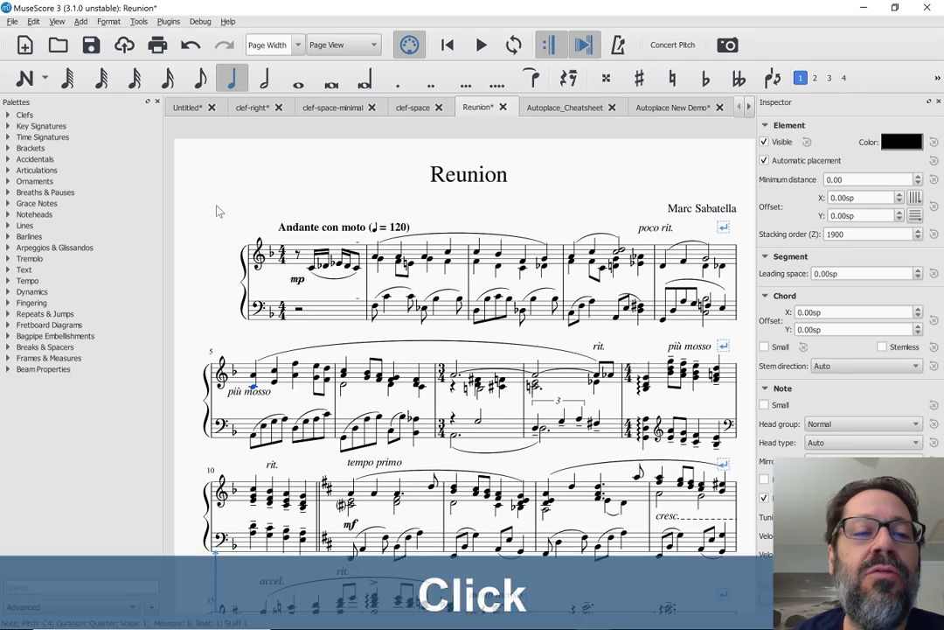
click(217, 208)
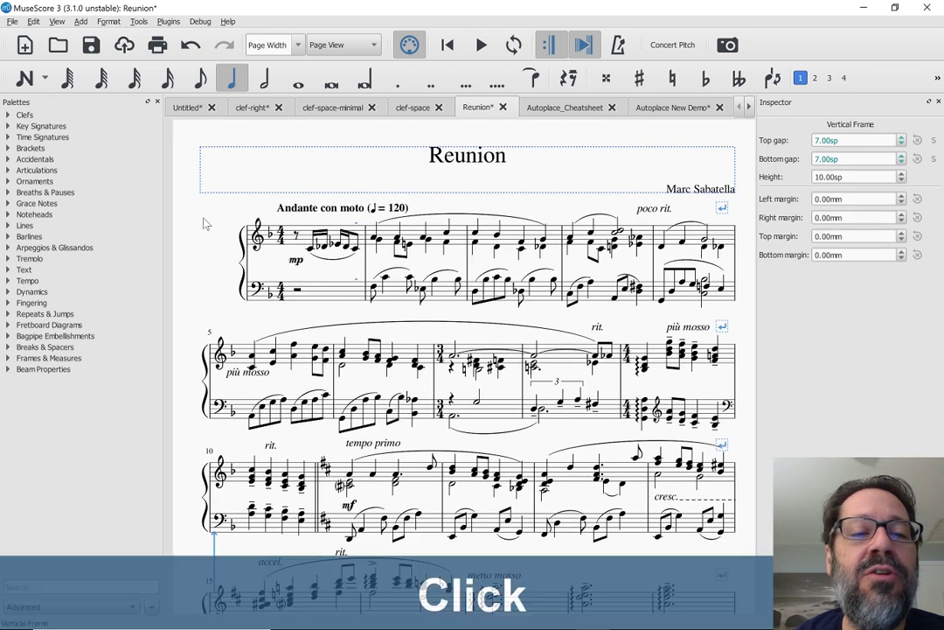
click(204, 223)
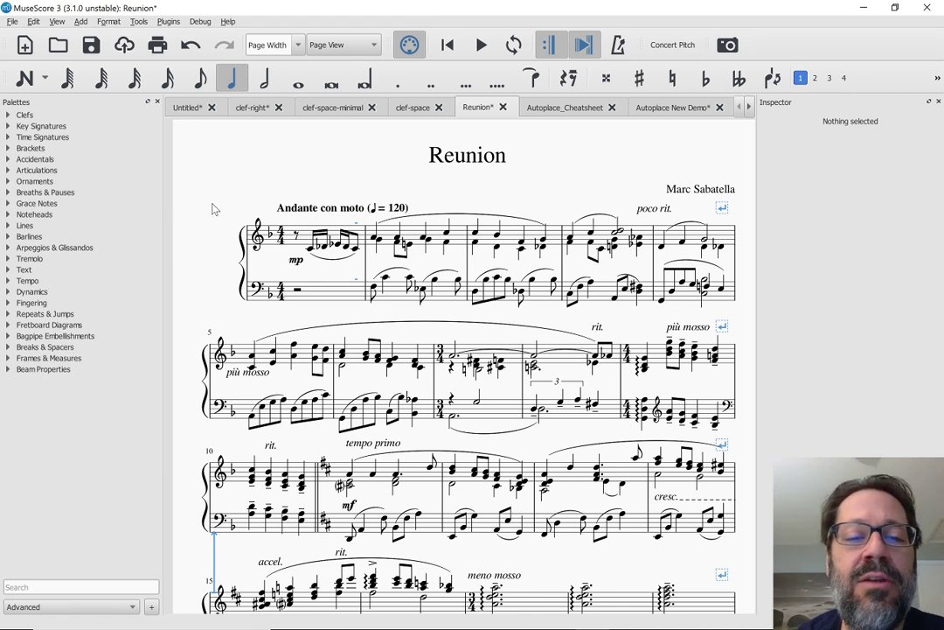
click(200, 161)
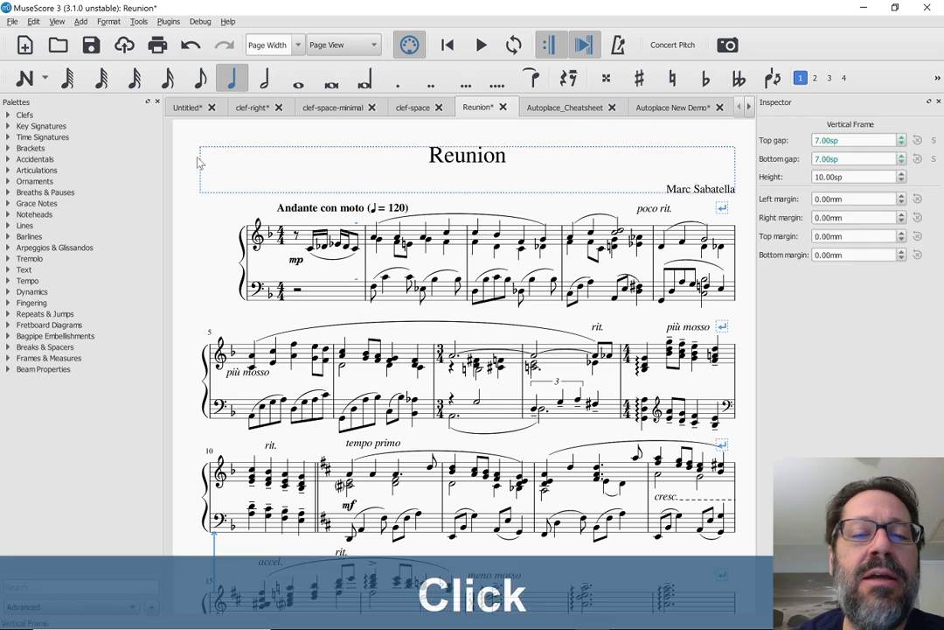
drag(187, 161, 186, 174)
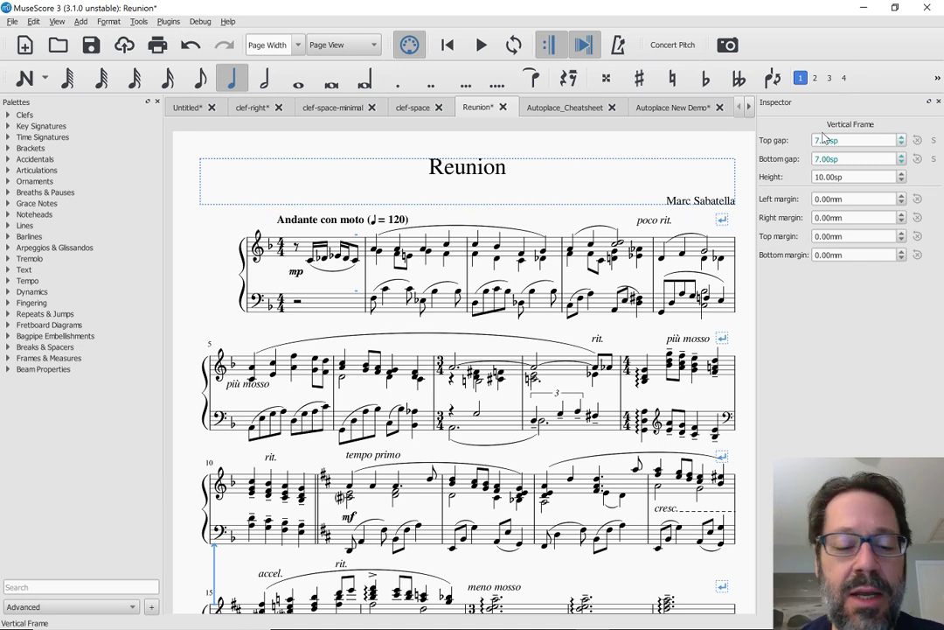
Switch from the score to the OBS streaming window.
key(alt+Tab)
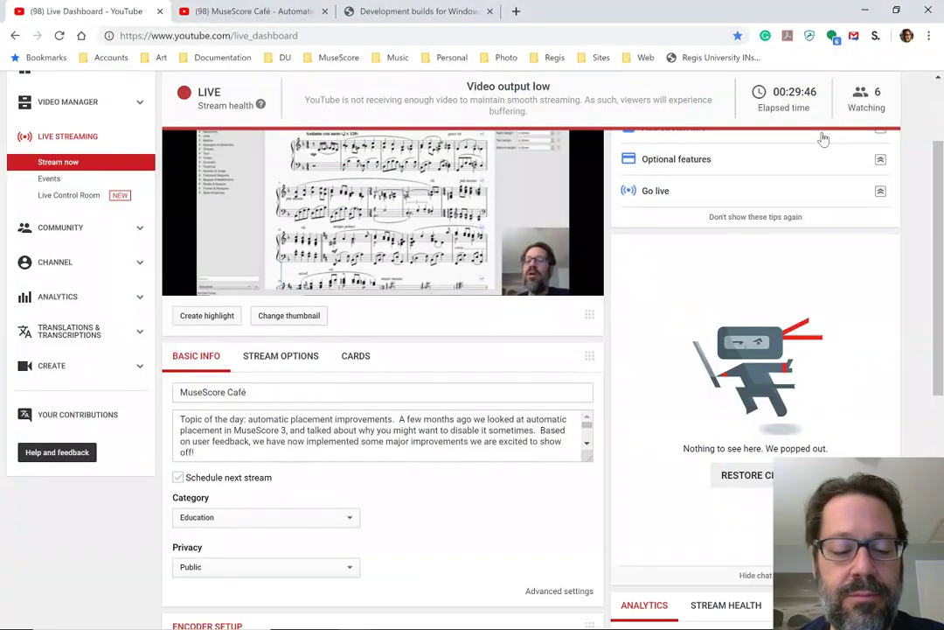
key(alt+Tab)
key(alt+Tab)
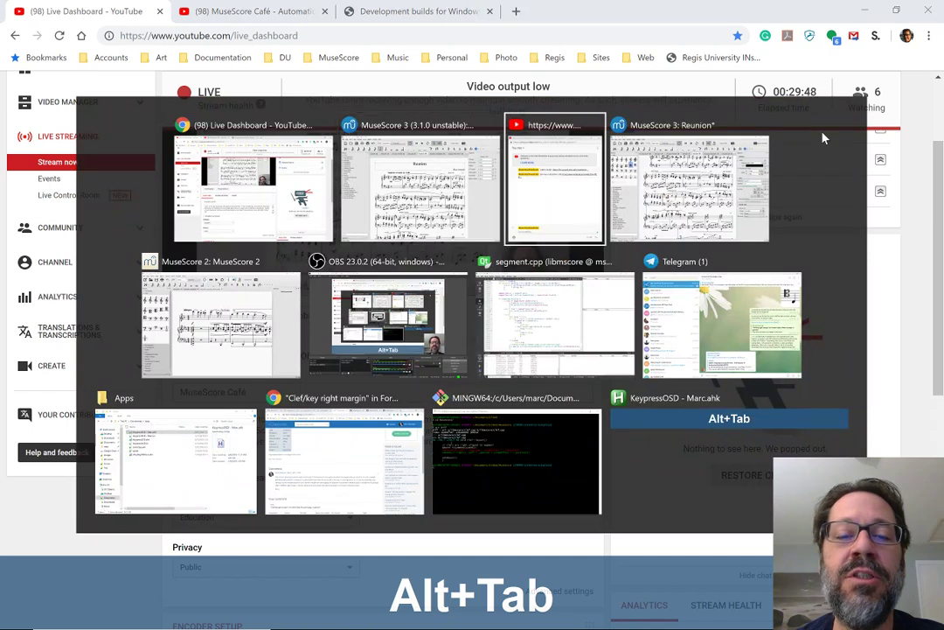
key(alt+Tab)
key(alt+Tab)
key(alt+Tab)
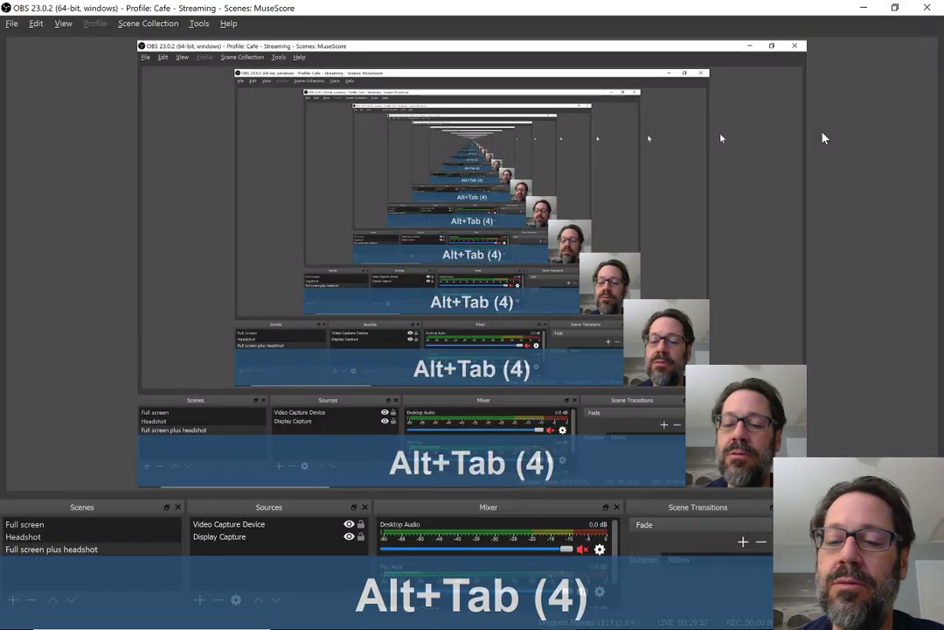